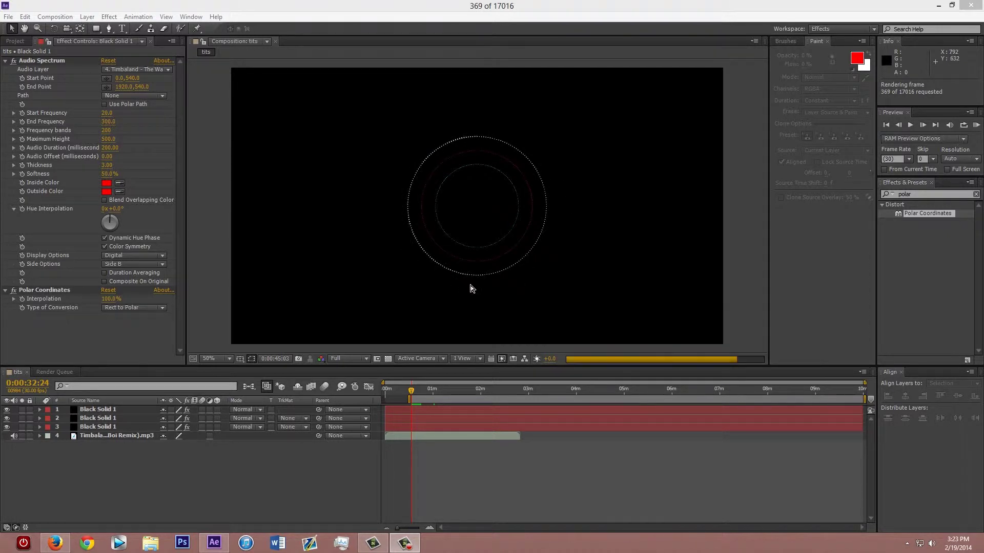
# Preview the existing circular audio spectrum composition
pyautogui.click(911, 125)
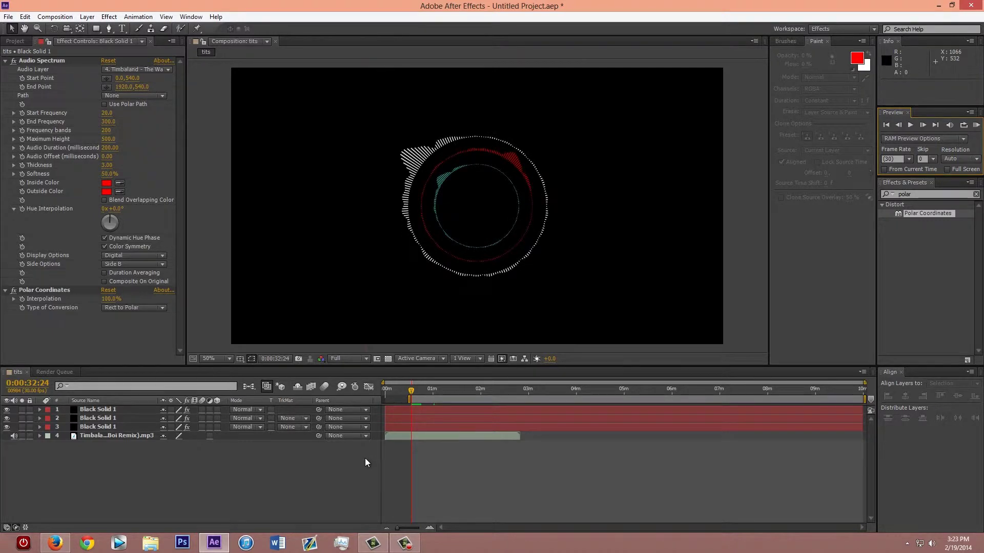
# Create a new 1920 x 1080 composition at 30 frames per second with a 10-minute duration
pyautogui.click(68, 22)
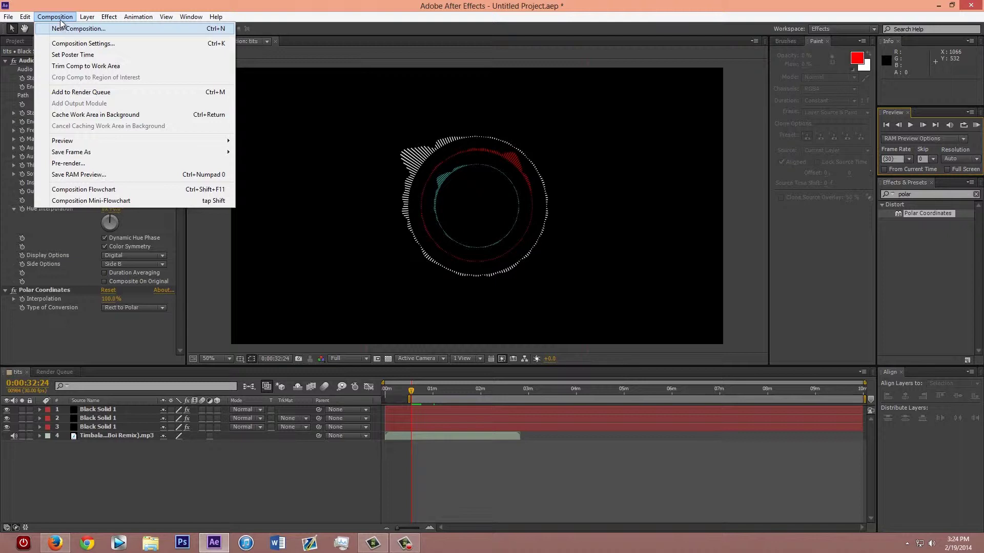
pyautogui.click(60, 29)
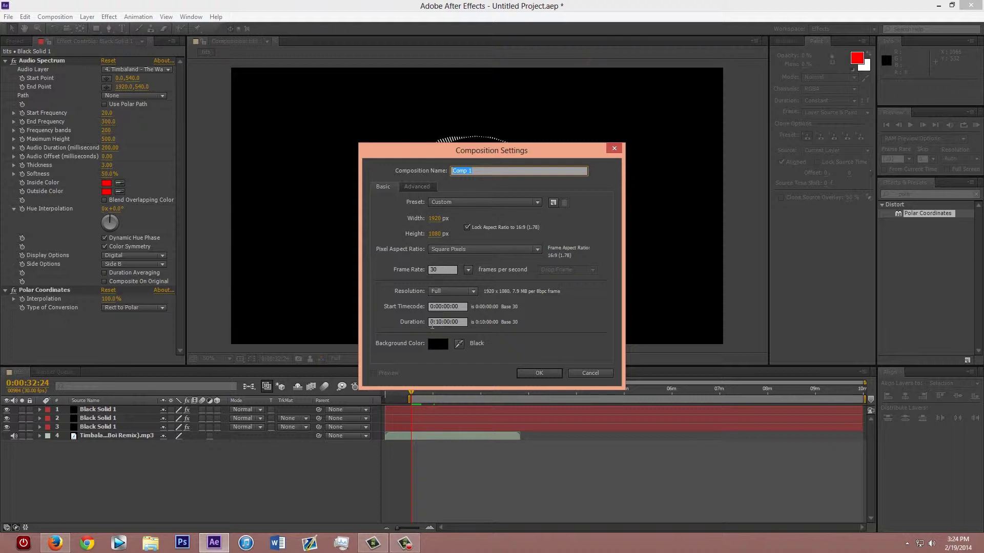
pyautogui.click(538, 373)
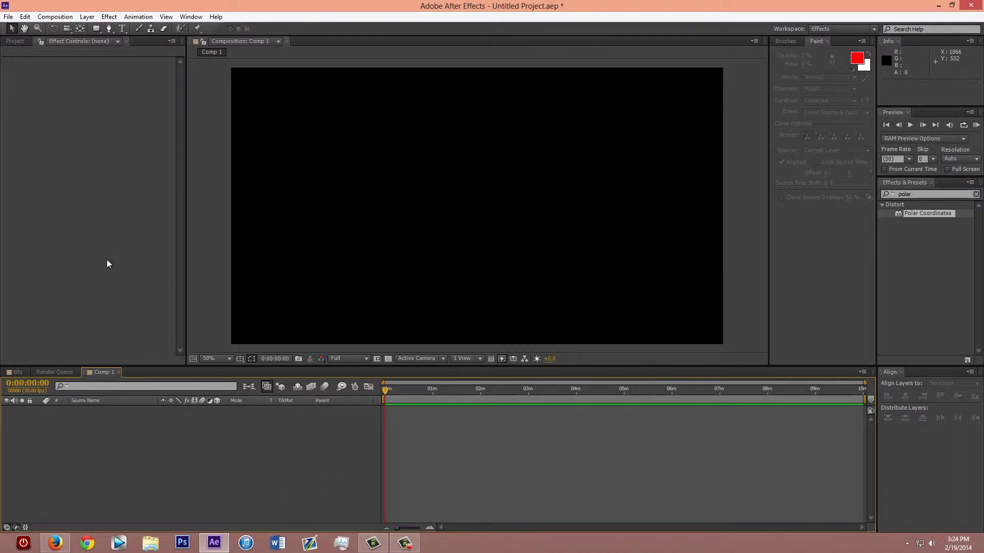
# Add a black 1920 x 1080 px solid layer to the new composition
pyautogui.click(88, 17)
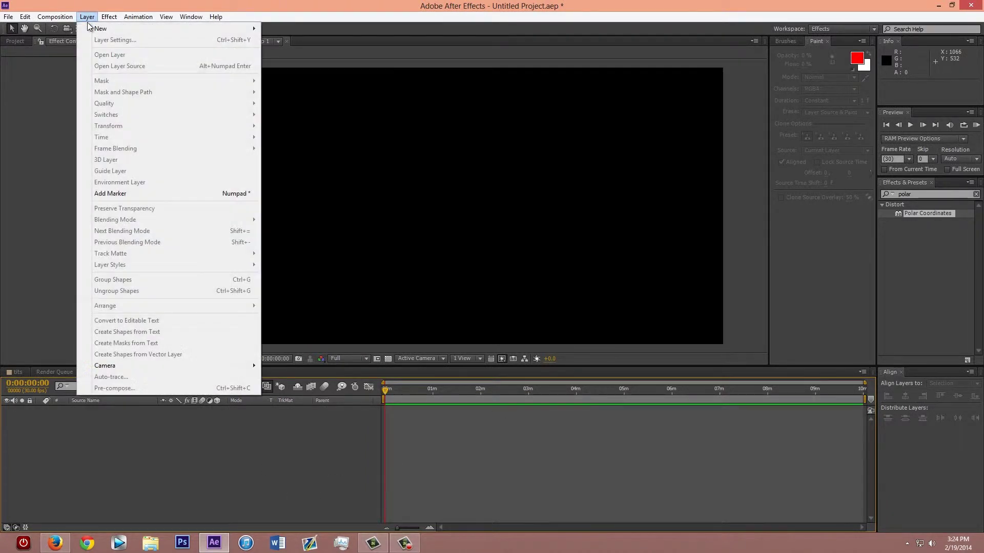
pyautogui.moveTo(234, 32)
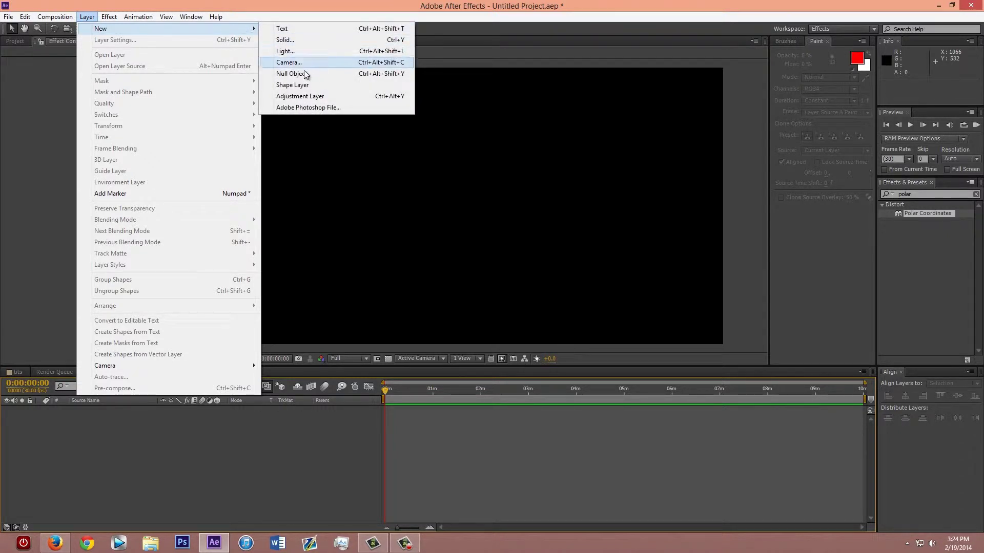
pyautogui.click(297, 39)
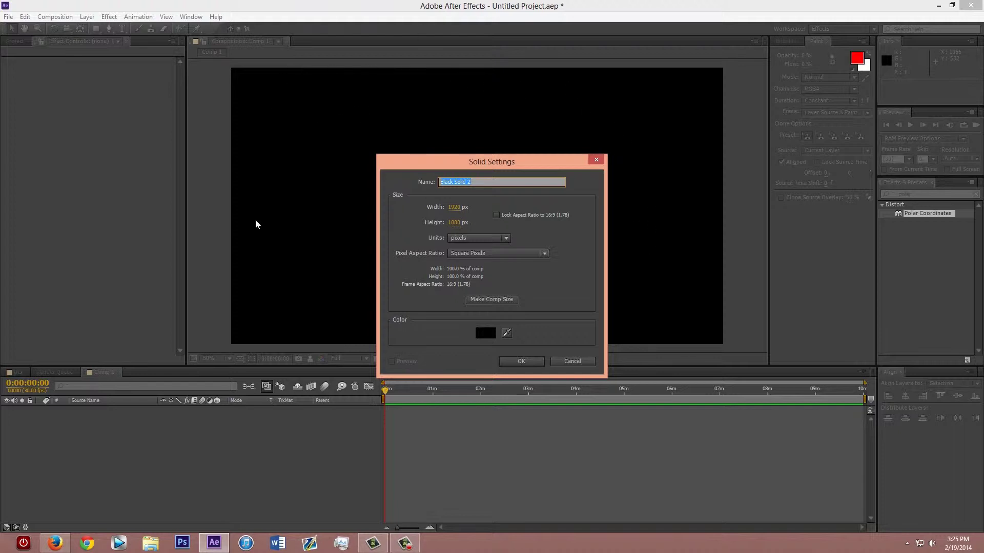
pyautogui.click(518, 361)
# Apply the Audio Spectrum effect to the black solid layer
pyautogui.rightClick(111, 412)
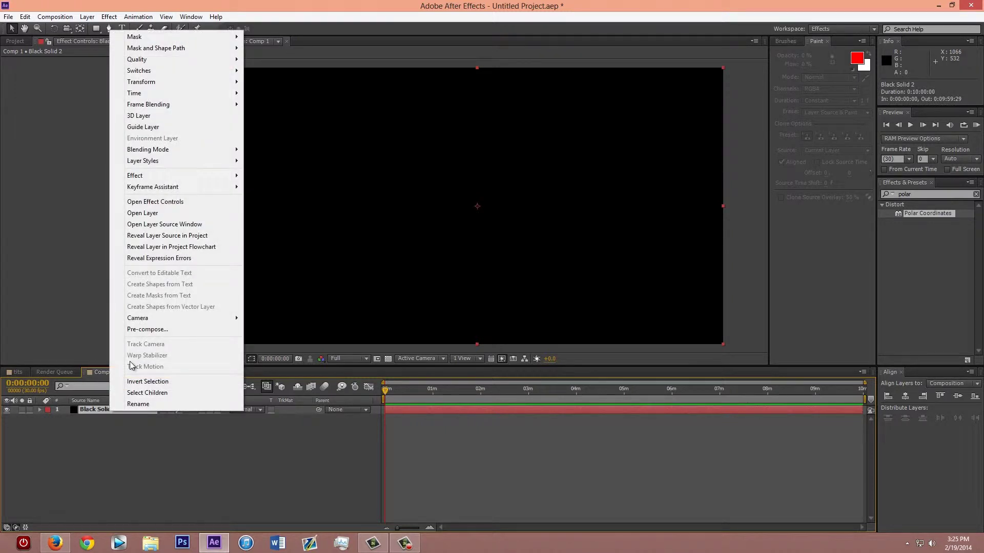
pyautogui.moveTo(157, 180)
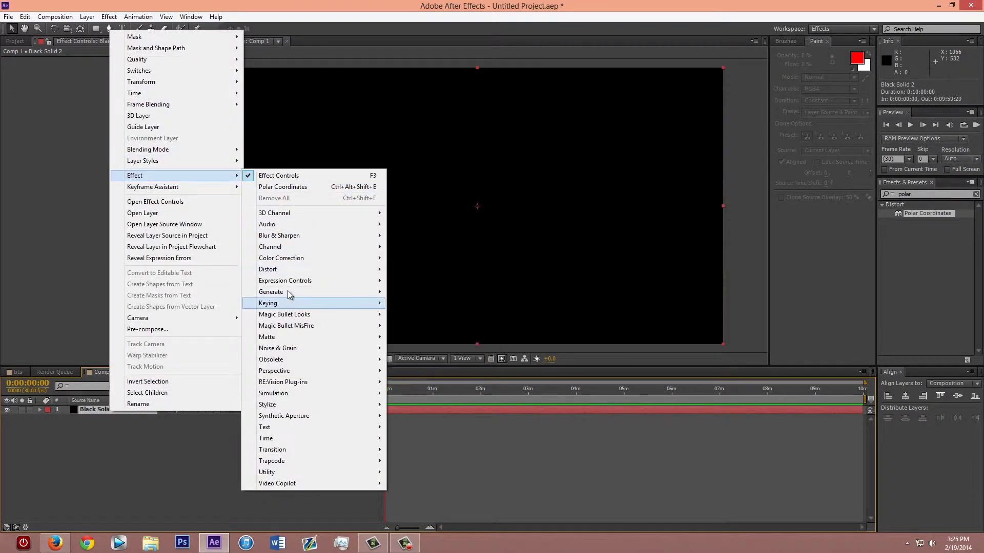
pyautogui.moveTo(324, 290)
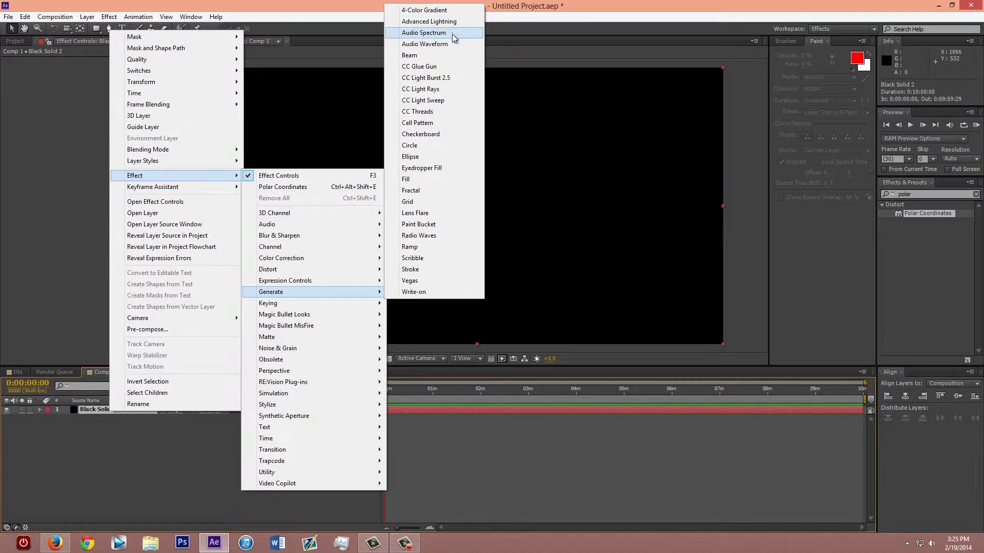
pyautogui.click(452, 33)
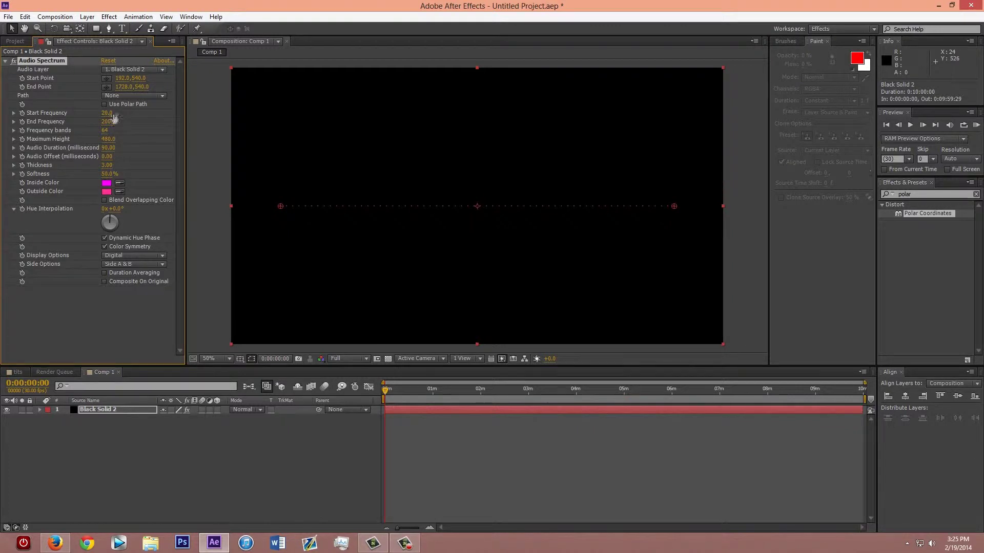
# Set the spectrum's start point X to 0 and its end point X to 1920 so it spans the full frame width
pyautogui.click(123, 78)
pyautogui.write('0')
pyautogui.press('Tab')
pyautogui.press('Tab')
pyautogui.write('1920')
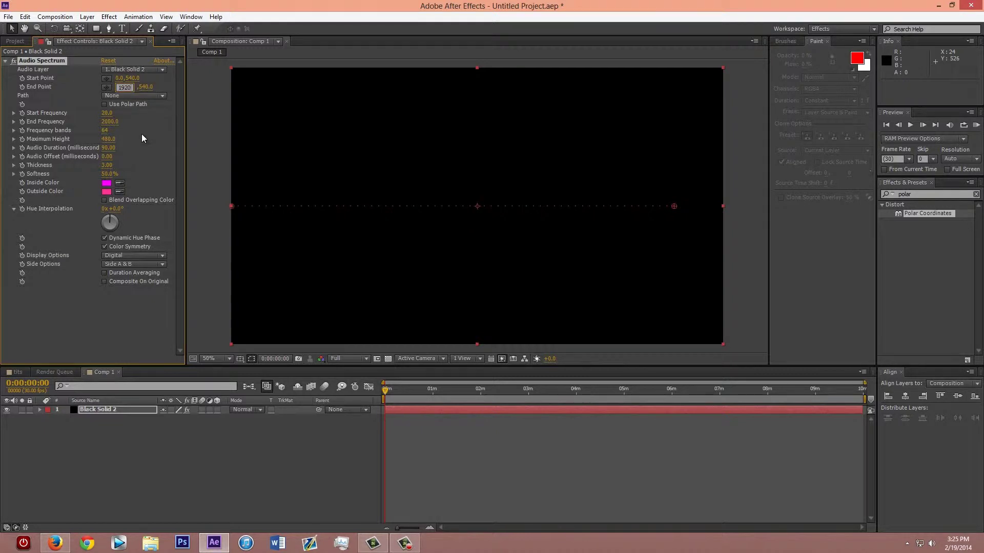
pyautogui.press('Return')
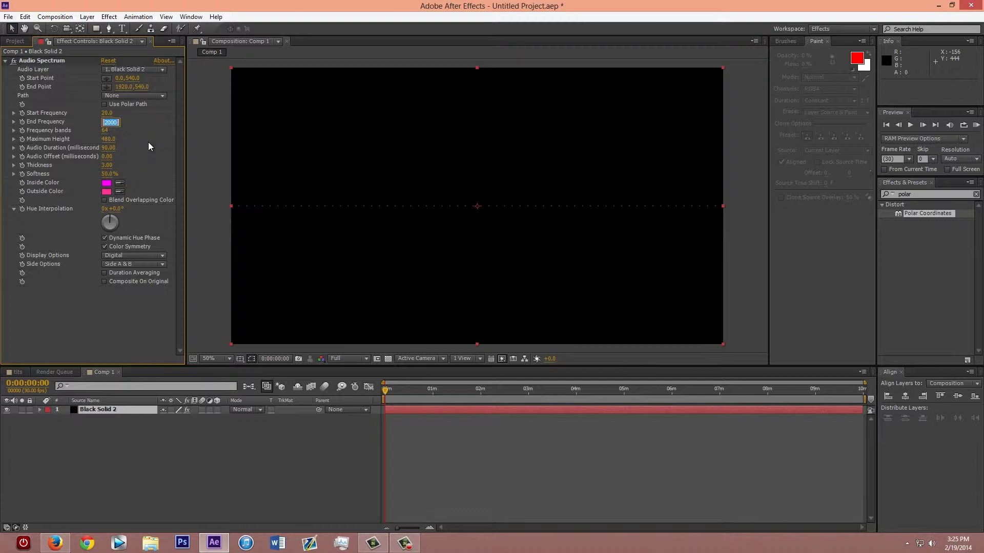
# Set the Audio Spectrum's end frequency to 300, frequency bands to 200 and maximum height to 1500
pyautogui.write('300')
pyautogui.press('Return')
pyautogui.click(104, 130)
pyautogui.write('200')
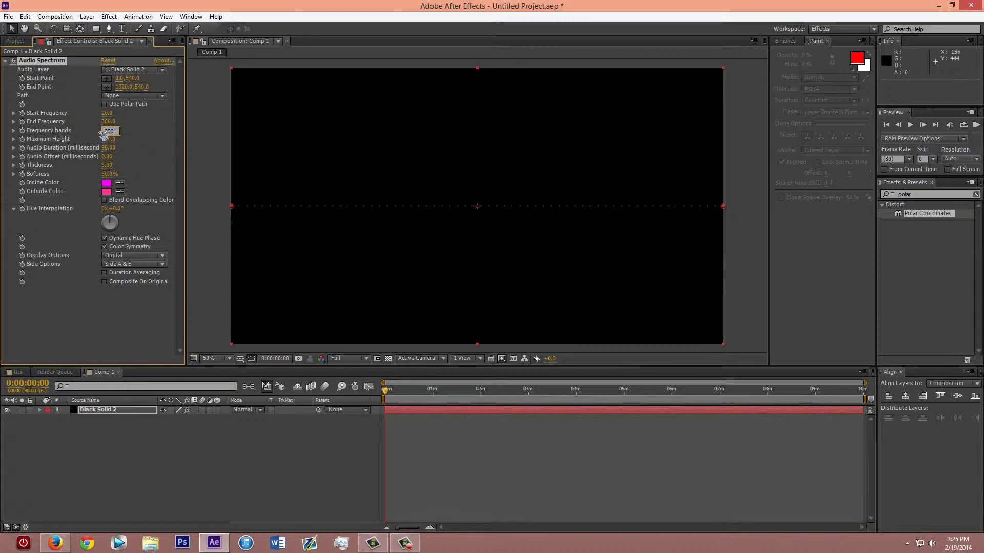
pyautogui.press('Return')
pyautogui.click(106, 139)
pyautogui.write('1500')
pyautogui.press('Return')
# Set the Audio Spectrum's audio duration to 200 milliseconds and its side options to Side B
pyautogui.click(108, 148)
pyautogui.write('2')
pyautogui.press('Return')
pyautogui.click(115, 266)
pyautogui.click(119, 286)
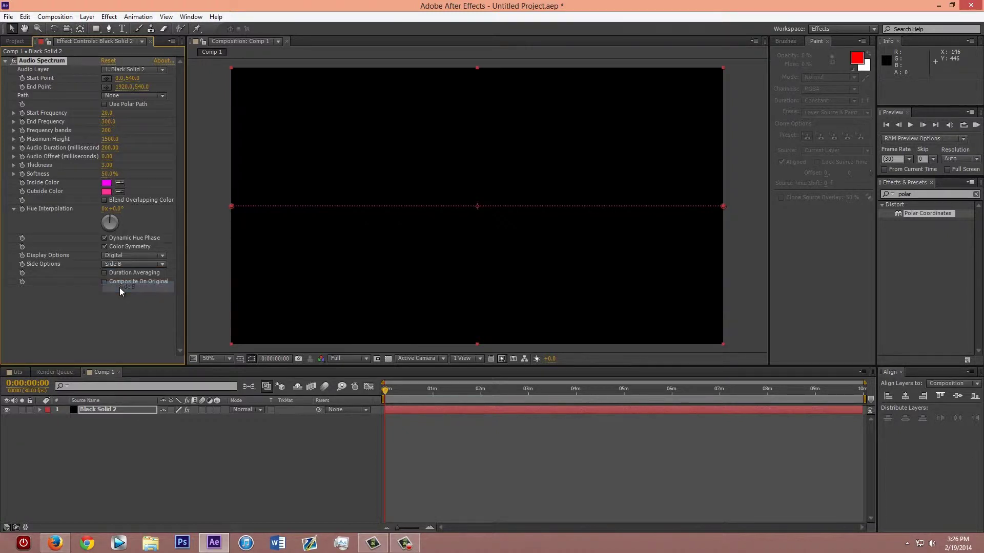
# Change both the inside and outside colors of the audio spectrum to white
pyautogui.click(107, 183)
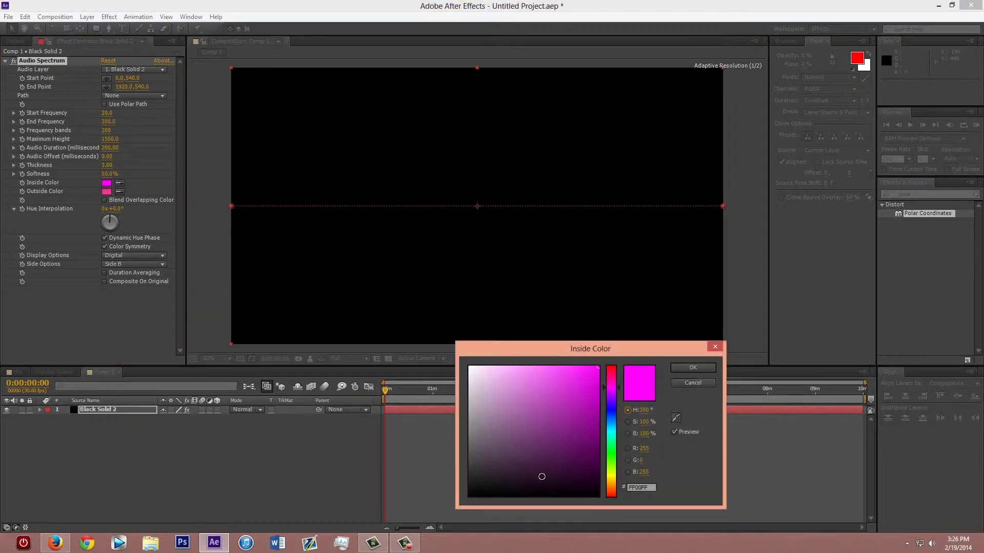
pyautogui.moveTo(540, 467); pyautogui.dragTo(495, 398)
pyautogui.moveTo(450, 351); pyautogui.dragTo(439, 344)
pyautogui.click(693, 367)
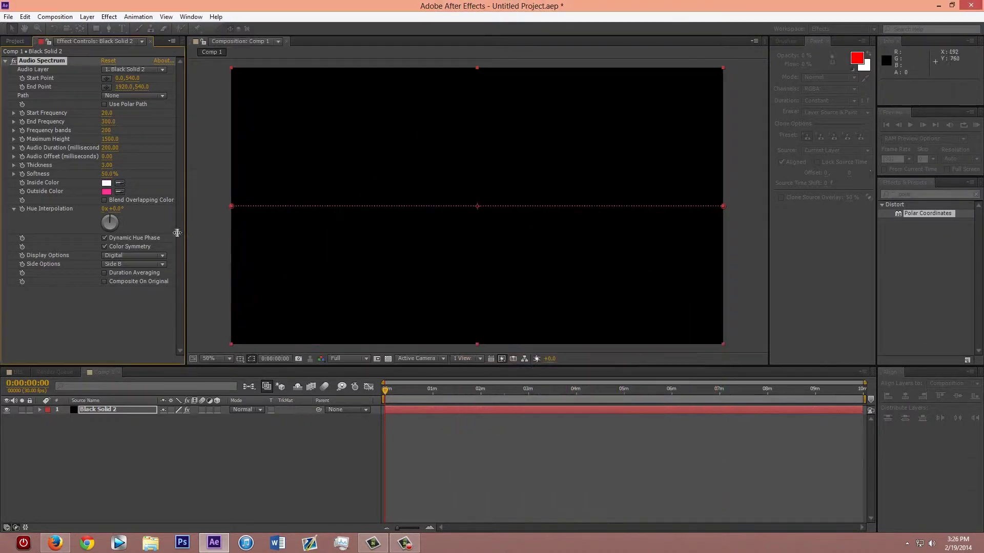
pyautogui.click(120, 191)
pyautogui.click(105, 184)
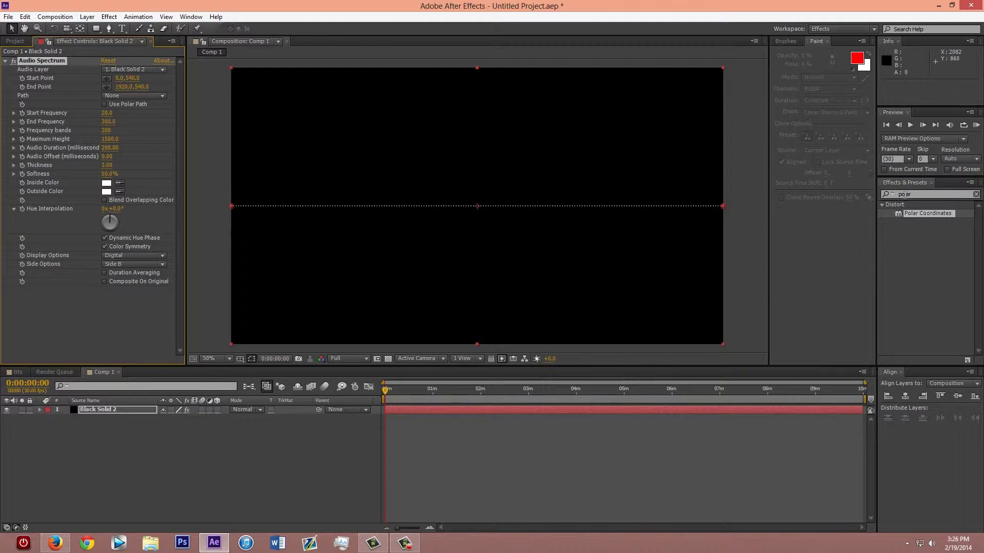
# Apply Polar Coordinates below Audio Spectrum on the solid and set its type of conversion to Rect to Polar
pyautogui.click(912, 195)
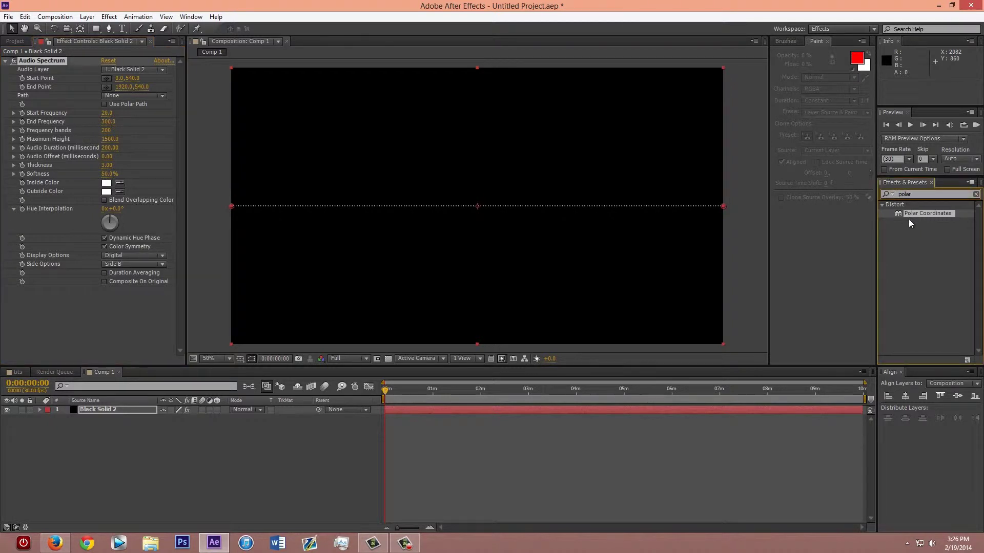
pyautogui.moveTo(917, 215); pyautogui.dragTo(73, 328)
pyautogui.moveTo(108, 299); pyautogui.dragTo(427, 264)
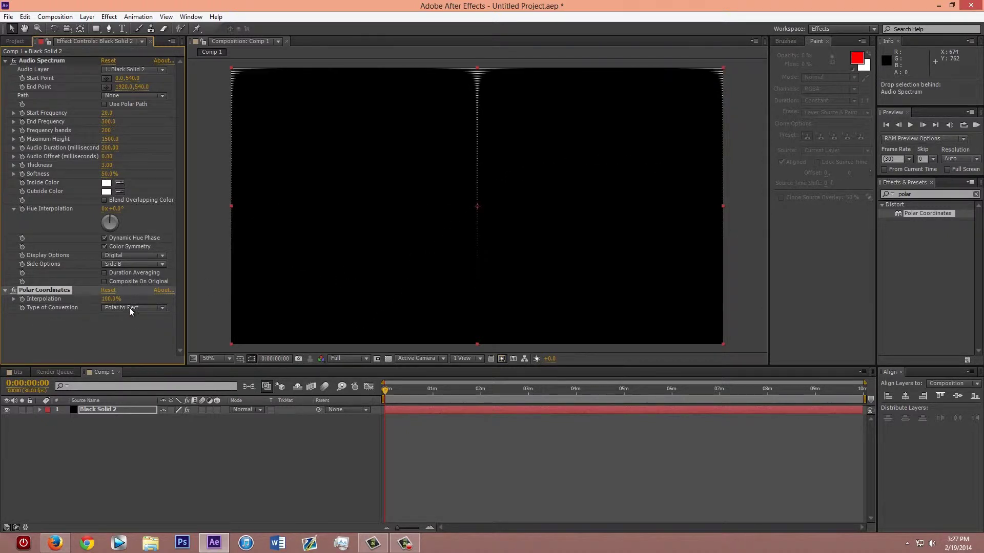
pyautogui.click(129, 308)
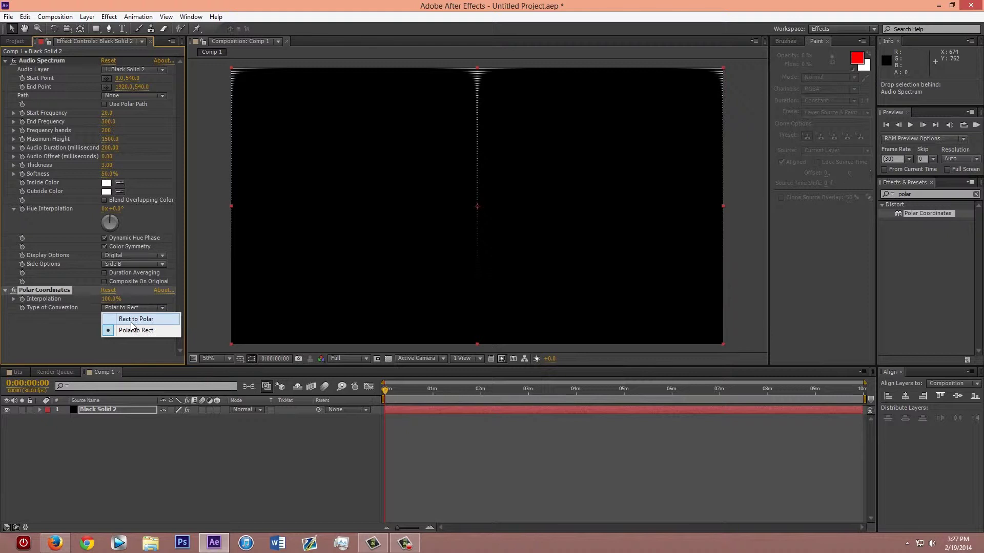
pyautogui.click(132, 322)
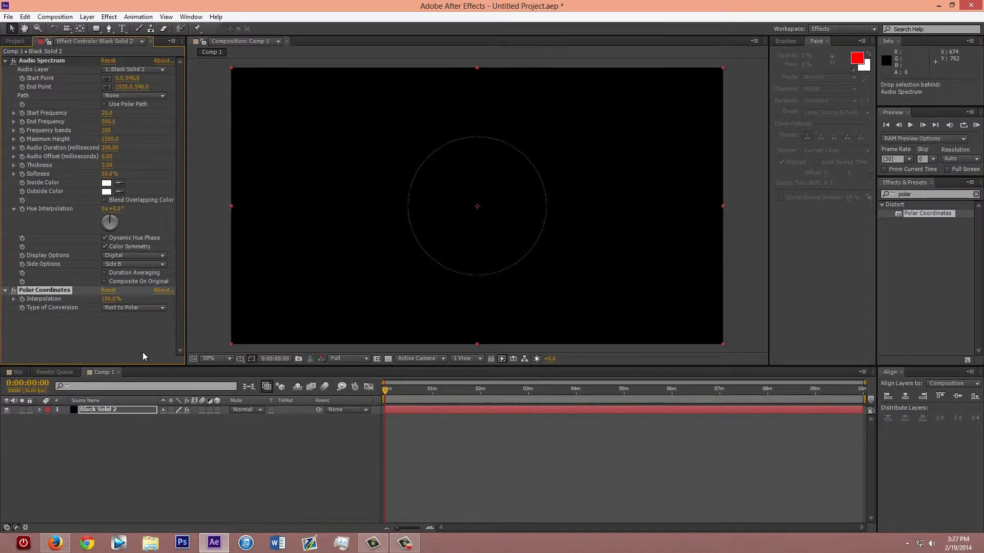
pyautogui.click(176, 441)
pyautogui.click(99, 411)
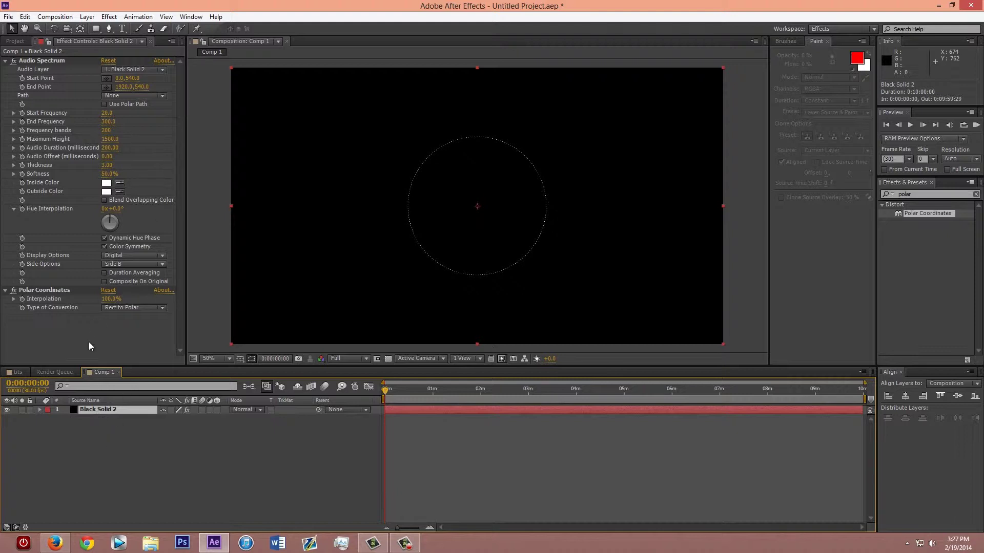
pyautogui.click(91, 435)
# Import the audio file Timbaland - The Way I Are (TroyBoi Remix) from the Downloads folder into the project
pyautogui.click(14, 41)
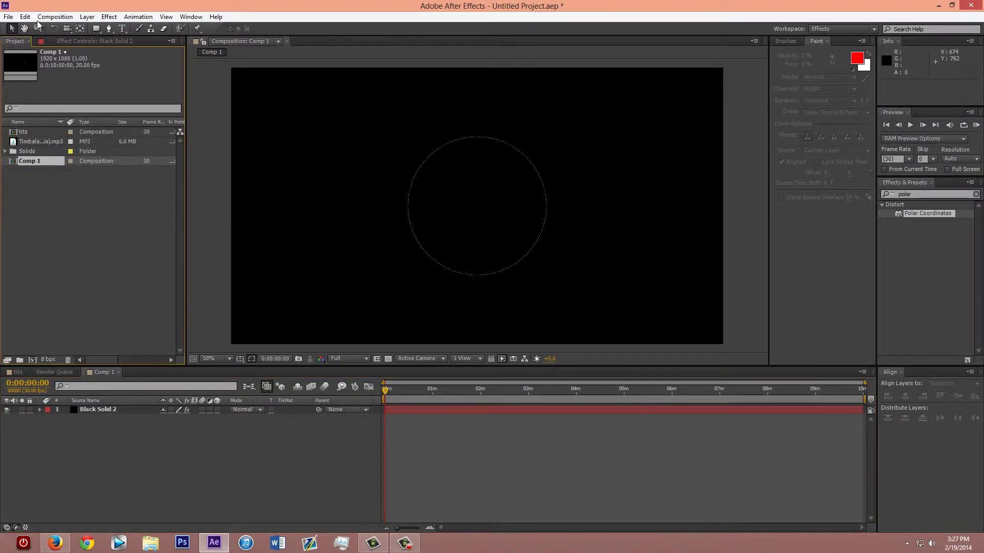
pyautogui.click(8, 16)
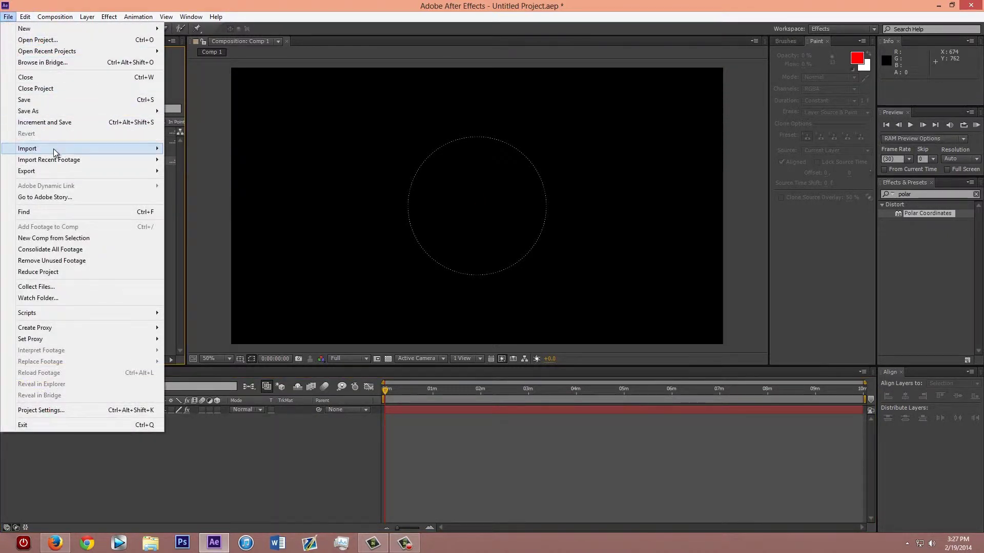
pyautogui.moveTo(114, 149)
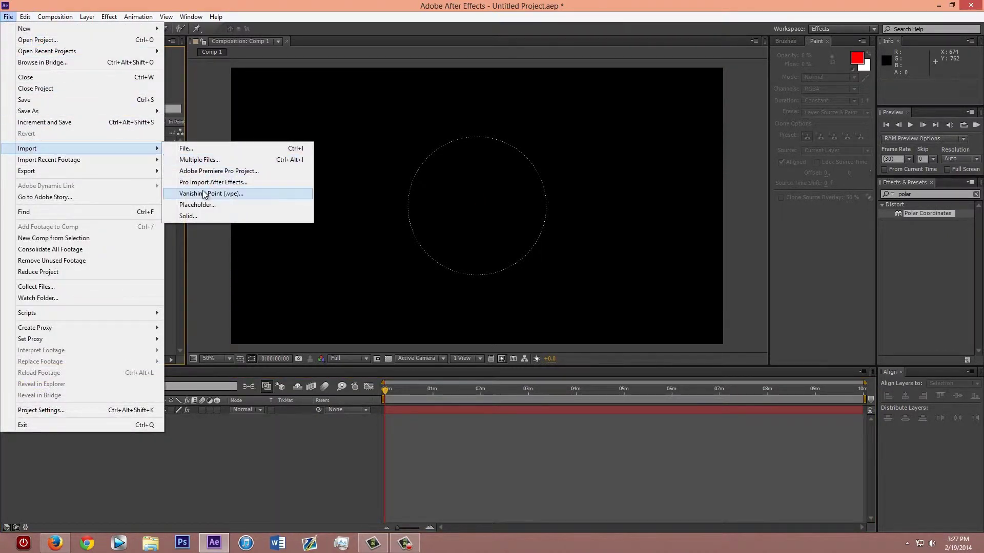
pyautogui.click(187, 148)
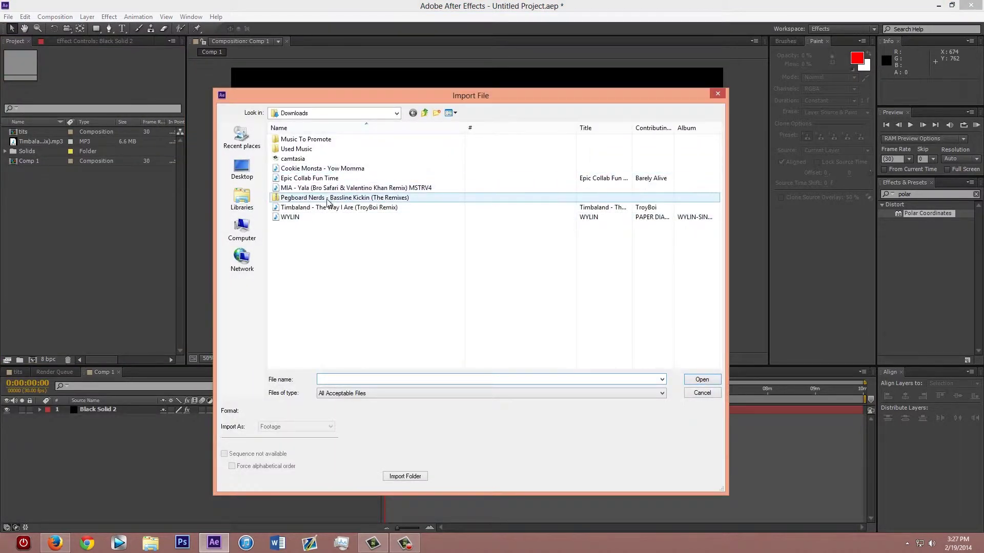
pyautogui.click(318, 209)
pyautogui.click(701, 380)
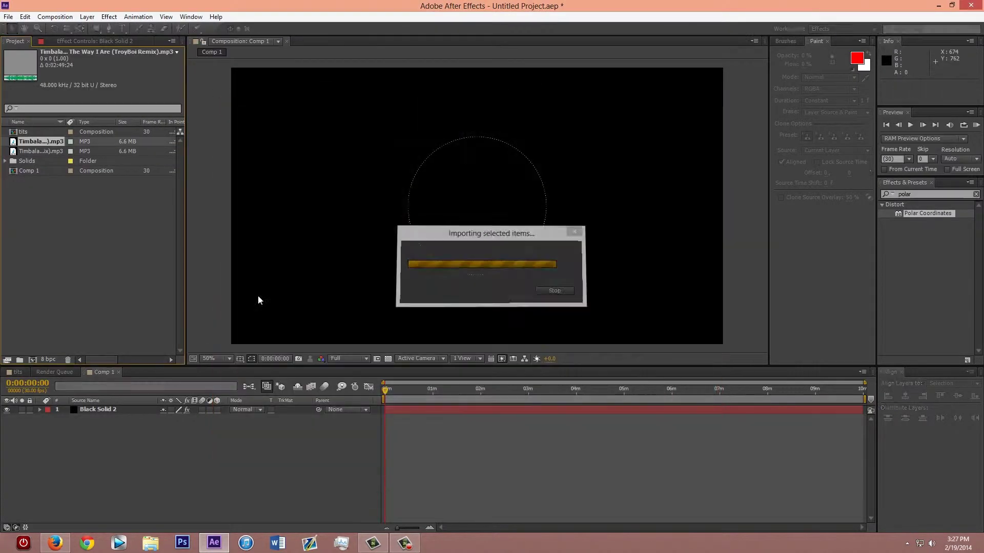
# Delete the older duplicate of the Timbaland MP3 from the project, including its use in the other composition
pyautogui.click(46, 149)
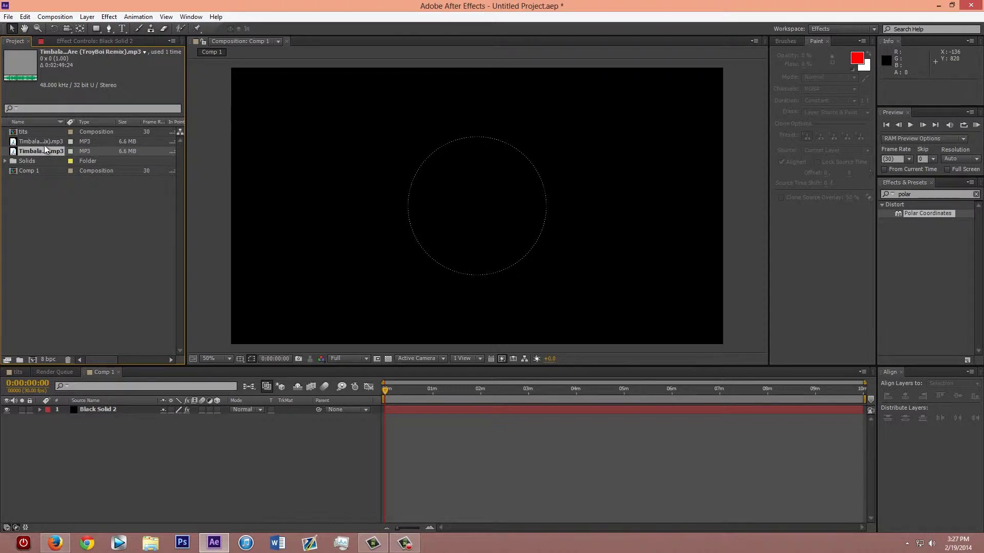
pyautogui.press('Delete')
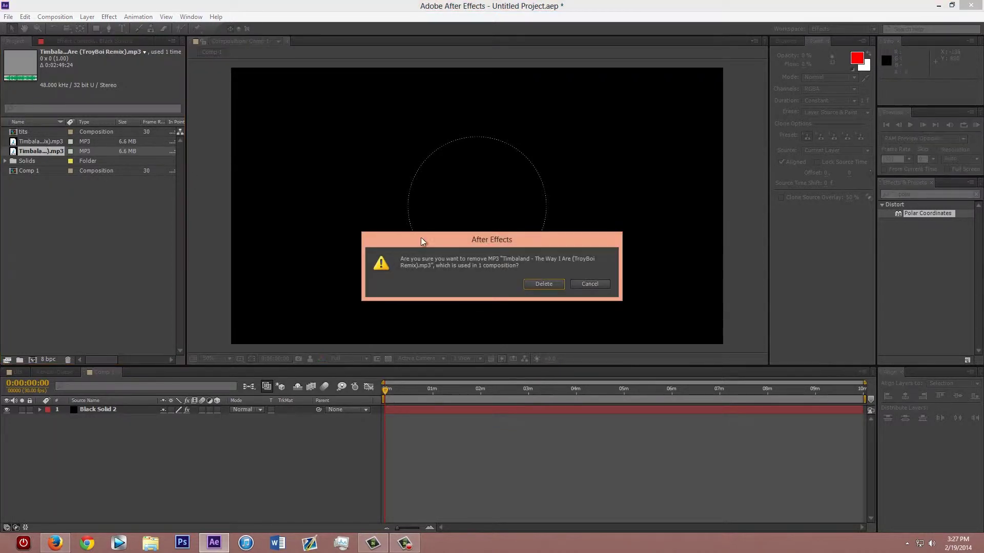
pyautogui.click(531, 284)
# Add the Timbaland MP3 to Comp 1 below the solid and make it the Audio Spectrum's audio layer
pyautogui.click(44, 142)
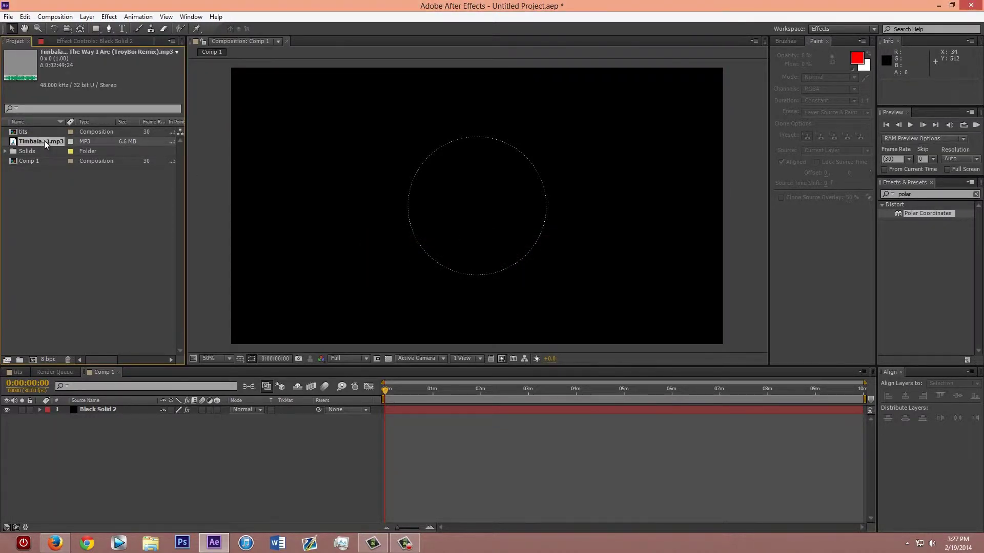
pyautogui.moveTo(107, 456); pyautogui.dragTo(107, 456)
pyautogui.click(108, 409)
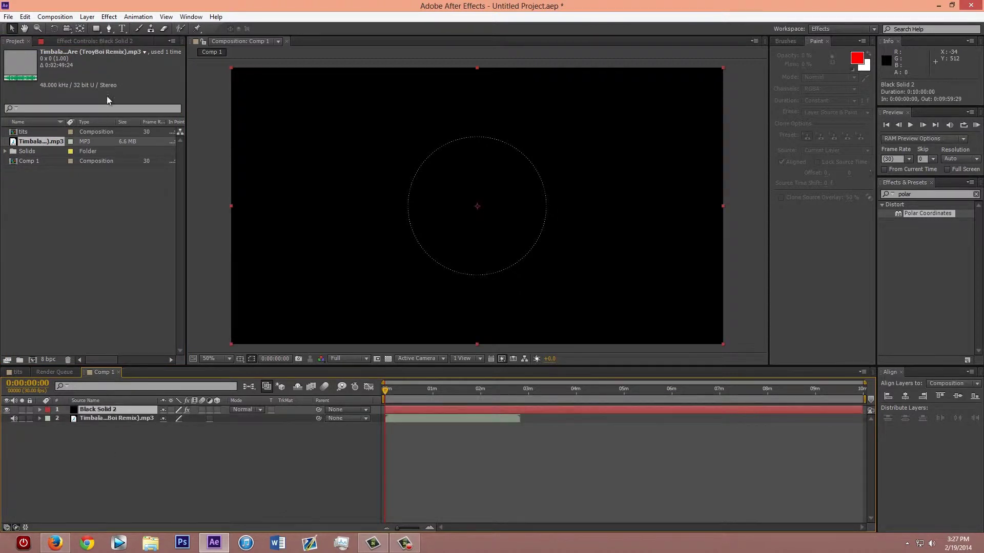
pyautogui.click(98, 41)
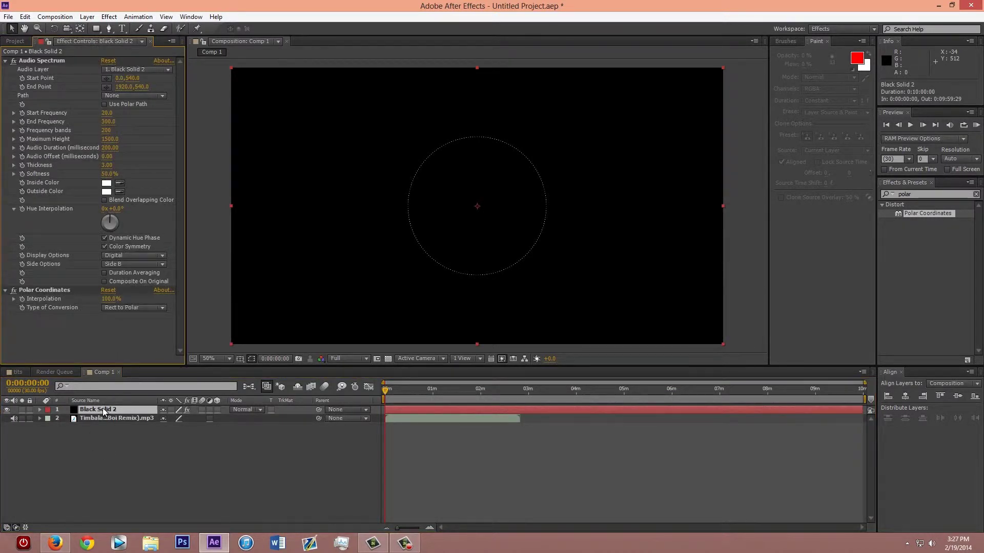
pyautogui.click(139, 70)
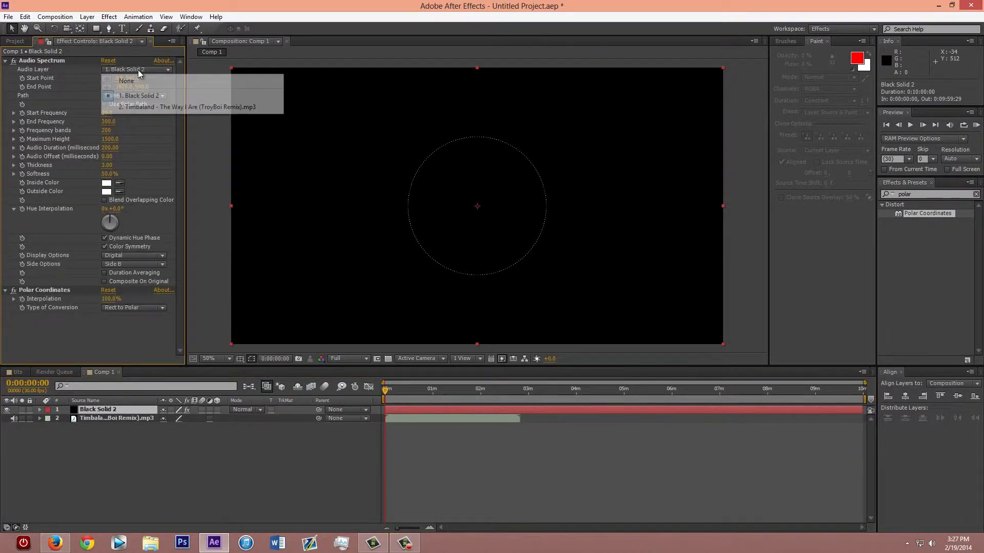
pyautogui.click(129, 107)
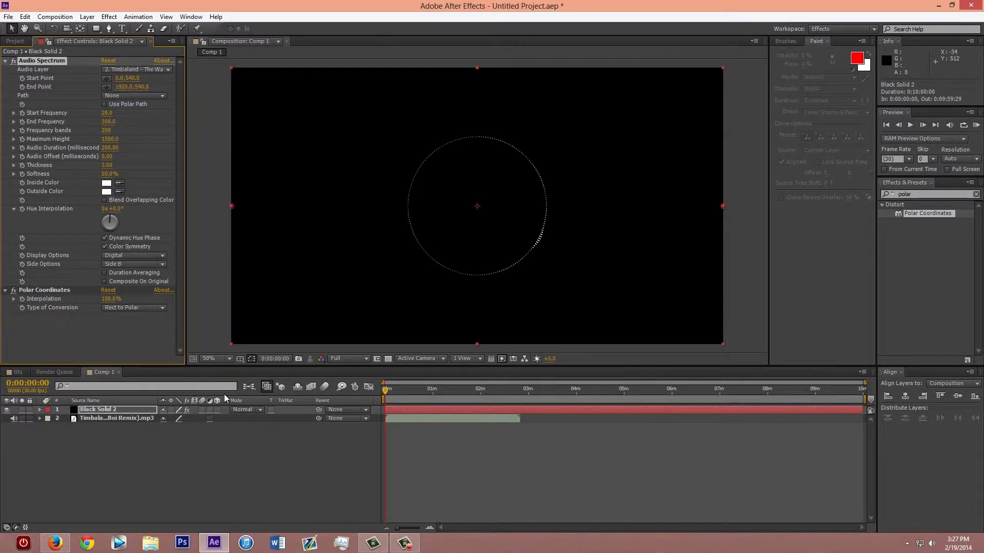
# Scrub the timeline to 0:01:21:01 to preview the circular spectrum at a louder part of the song
pyautogui.click(210, 447)
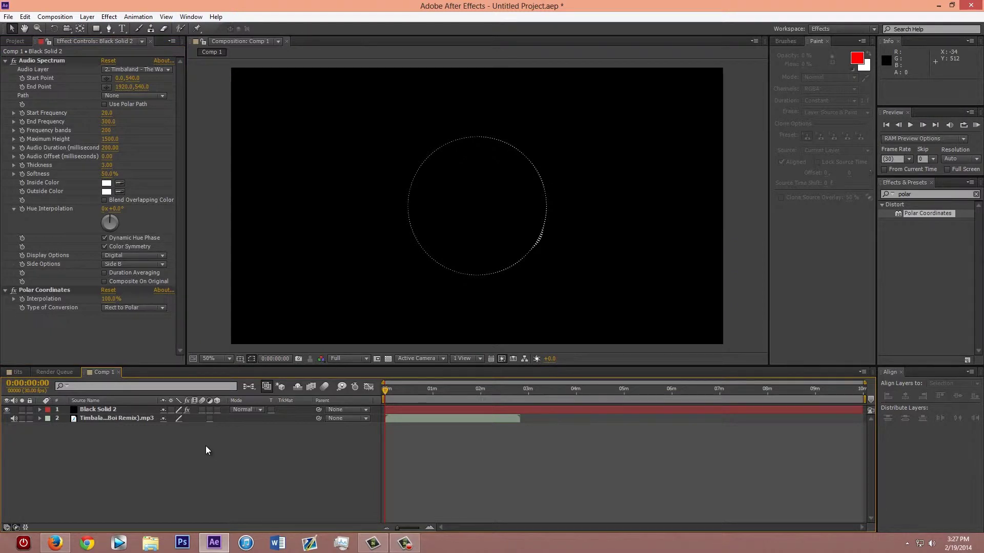
pyautogui.moveTo(435, 390); pyautogui.dragTo(449, 392)
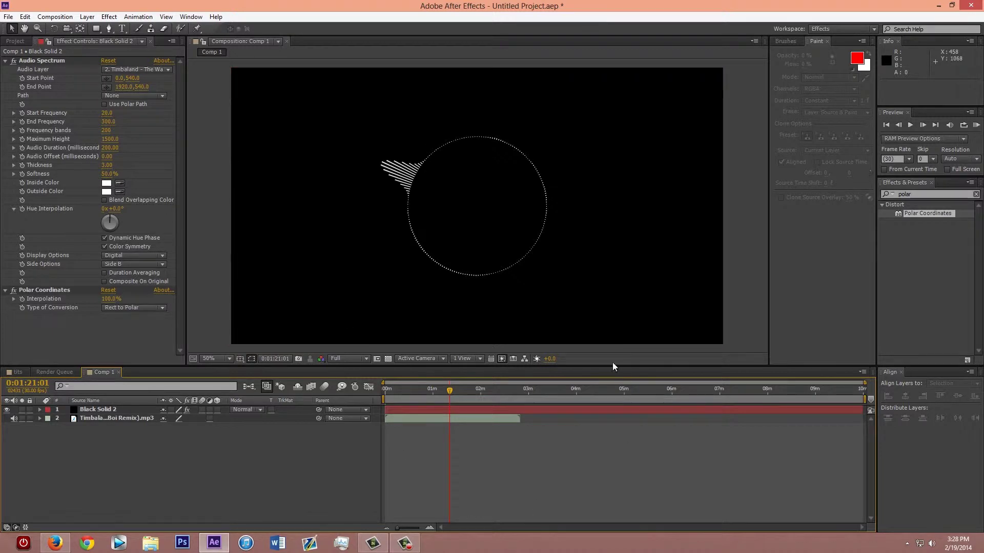
# Duplicate the spectrum solid and set the lower copy's Audio Spectrum audio layer to the Timbaland MP3
pyautogui.click(101, 411)
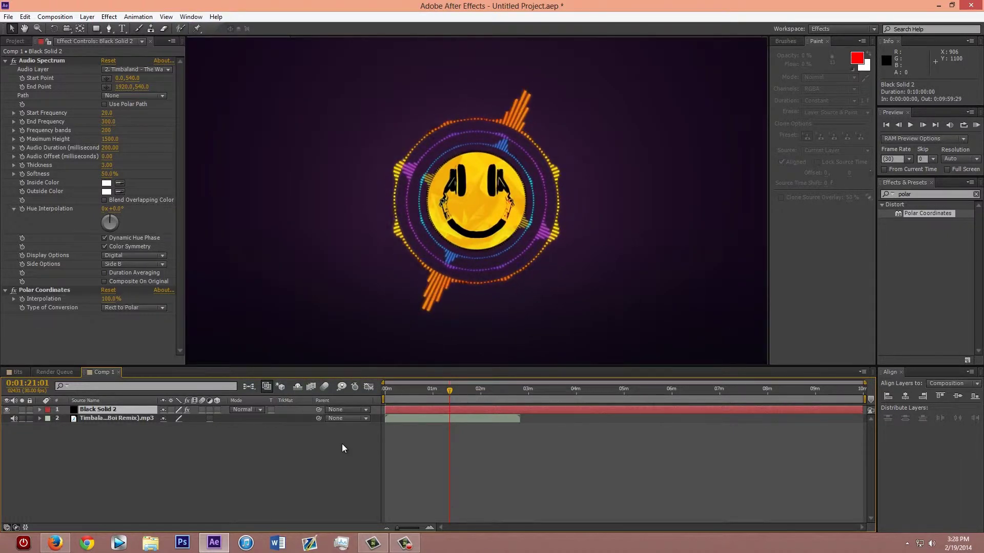
pyautogui.click(101, 411)
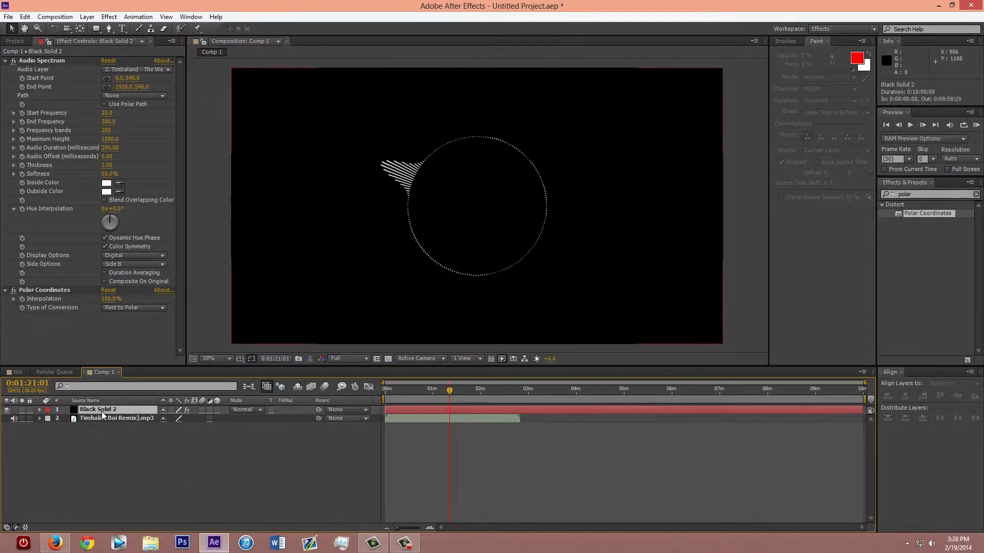
pyautogui.hotkey('ctrl', 'c')
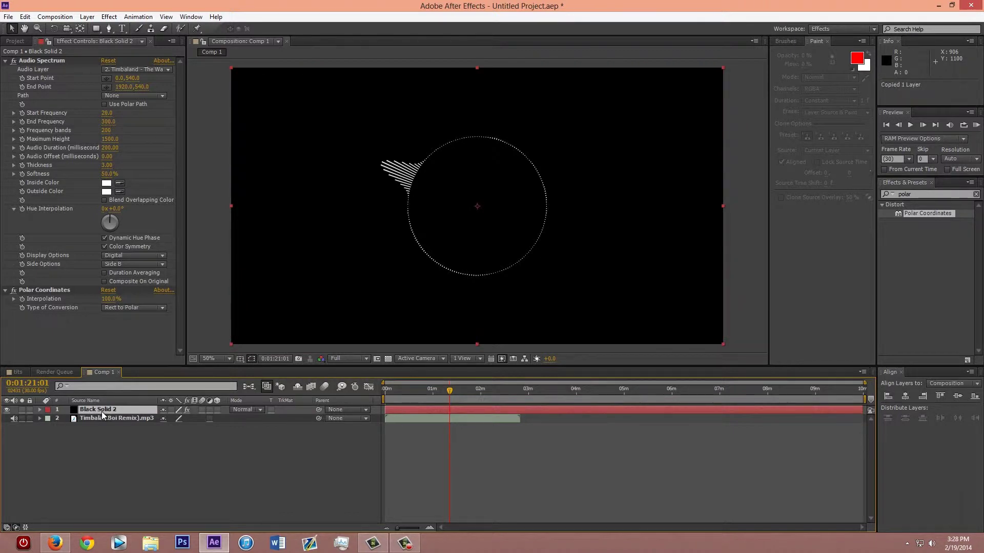
pyautogui.hotkey('ctrl', 'v')
pyautogui.click(108, 419)
pyautogui.click(155, 69)
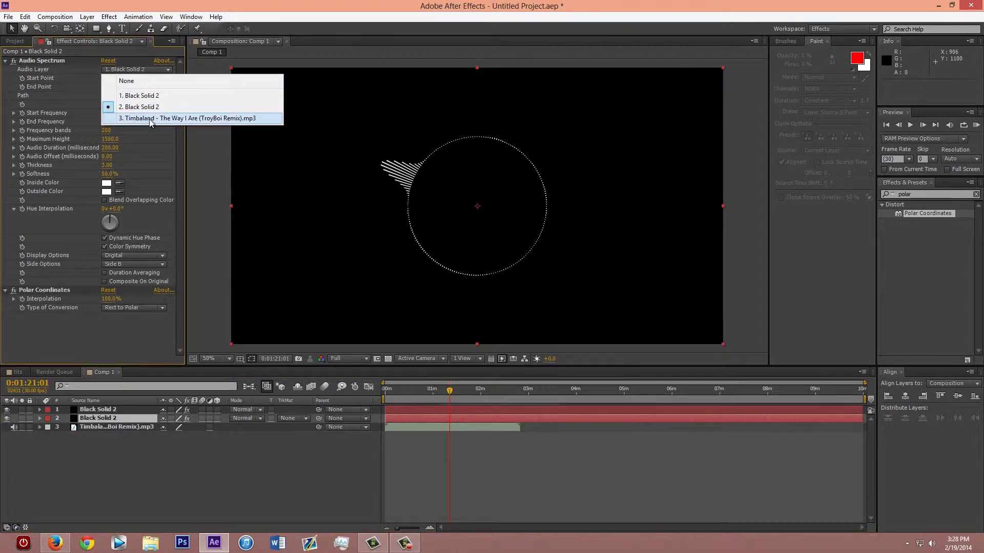
pyautogui.click(136, 119)
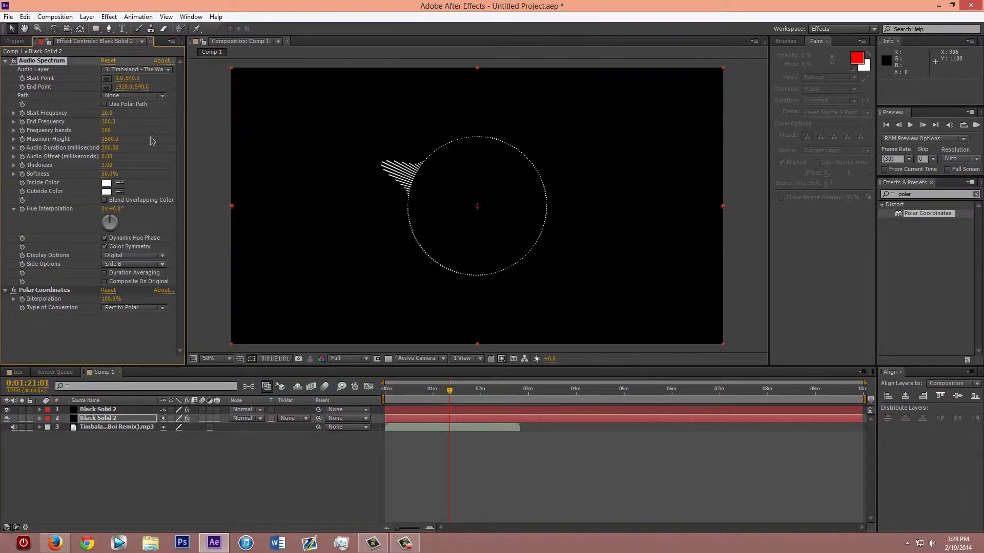
# Rotate the lower spectrum solid to 90° and scale it to 80%
pyautogui.click(103, 418)
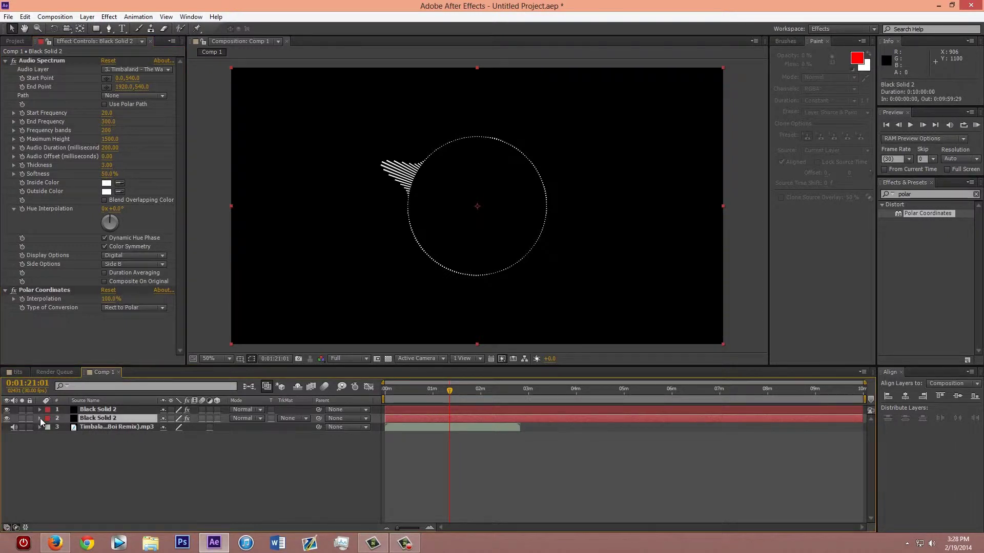
pyautogui.click(40, 418)
pyautogui.click(49, 436)
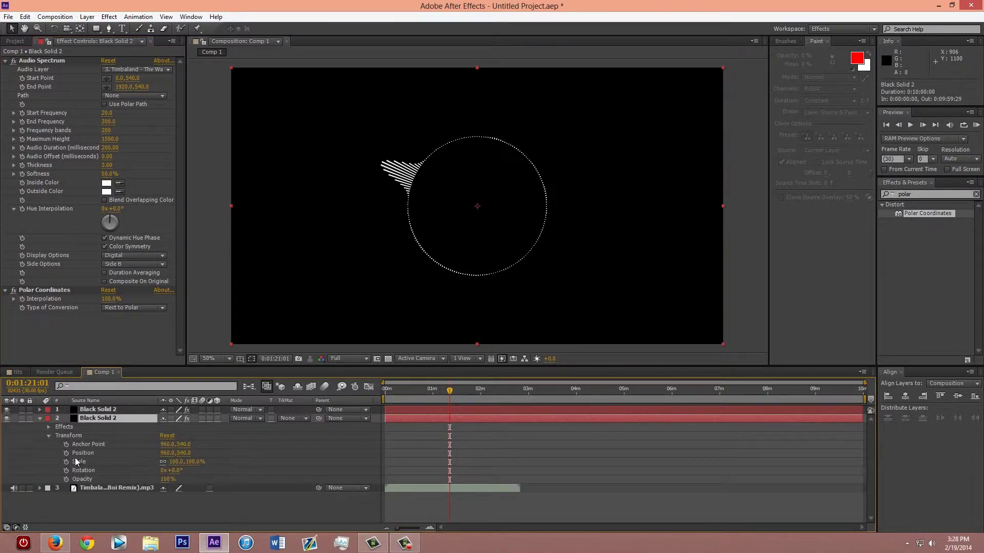
pyautogui.click(177, 471)
pyautogui.press('Return')
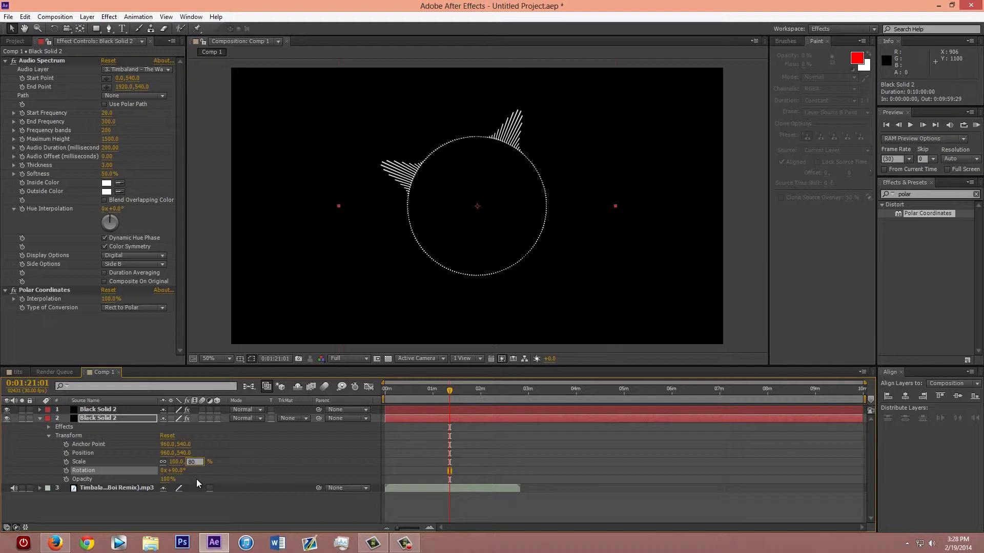
pyautogui.write('80')
pyautogui.press('Return')
pyautogui.click(165, 511)
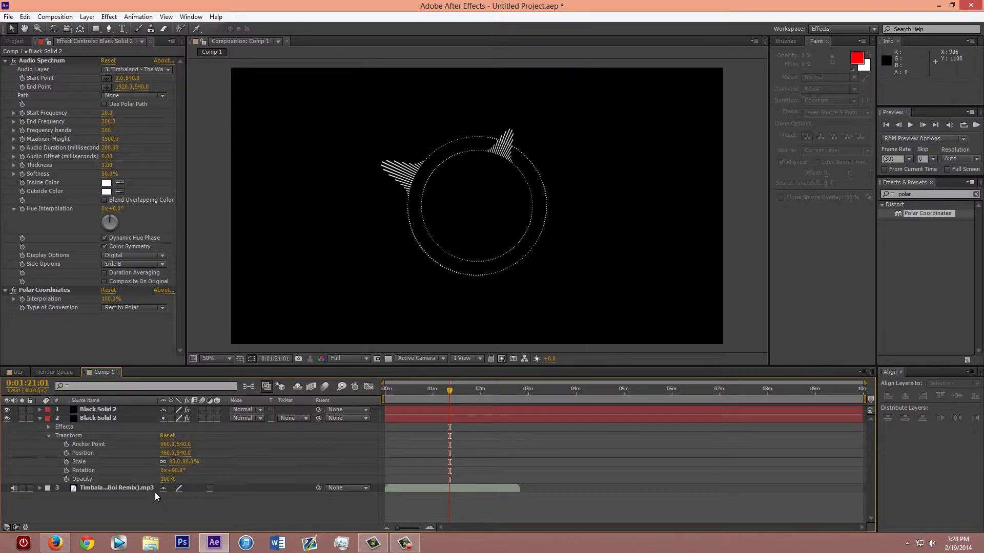
pyautogui.click(43, 428)
pyautogui.click(40, 419)
# Set the Audio Spectrum maximum height of the lower, smaller ring to 600
pyautogui.click(84, 418)
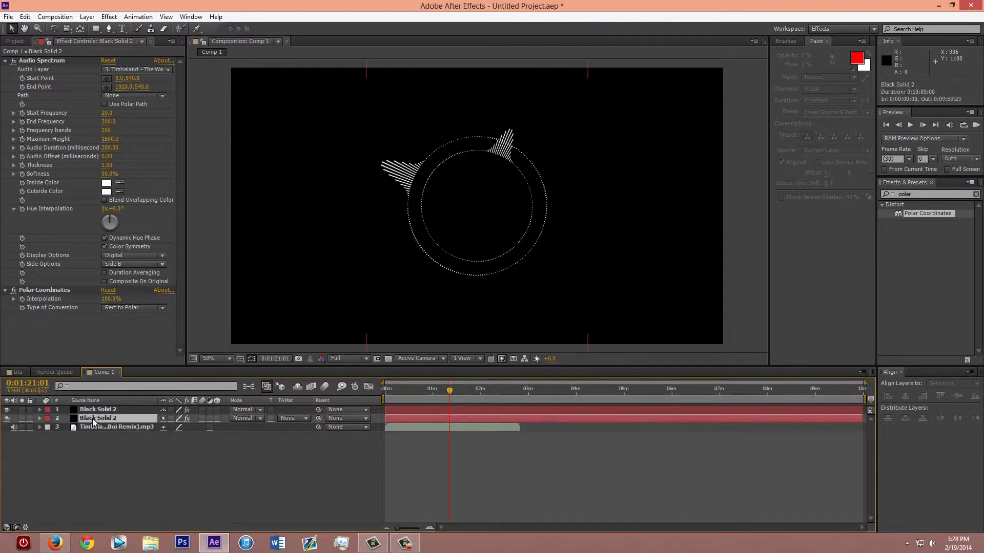
pyautogui.click(108, 139)
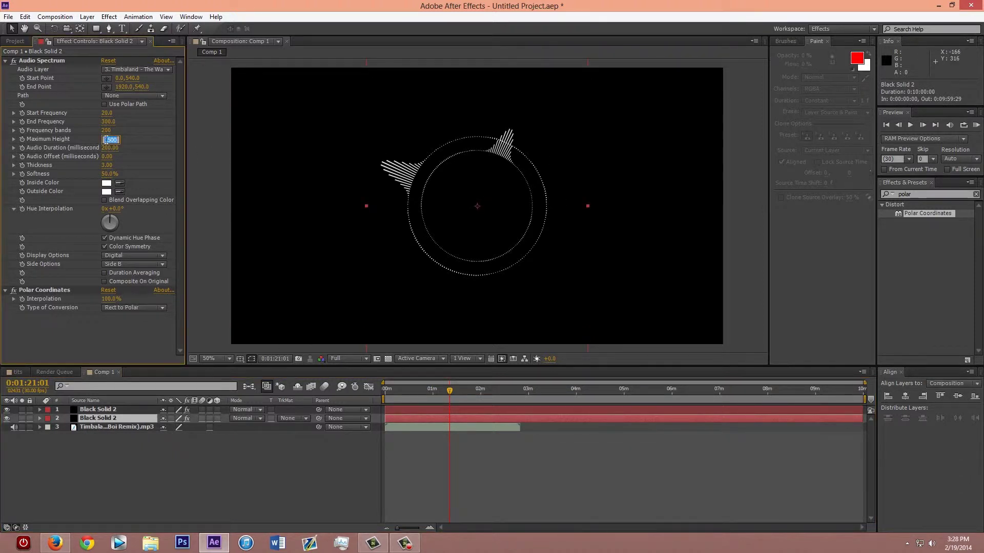
pyautogui.write('500')
pyautogui.press('Return')
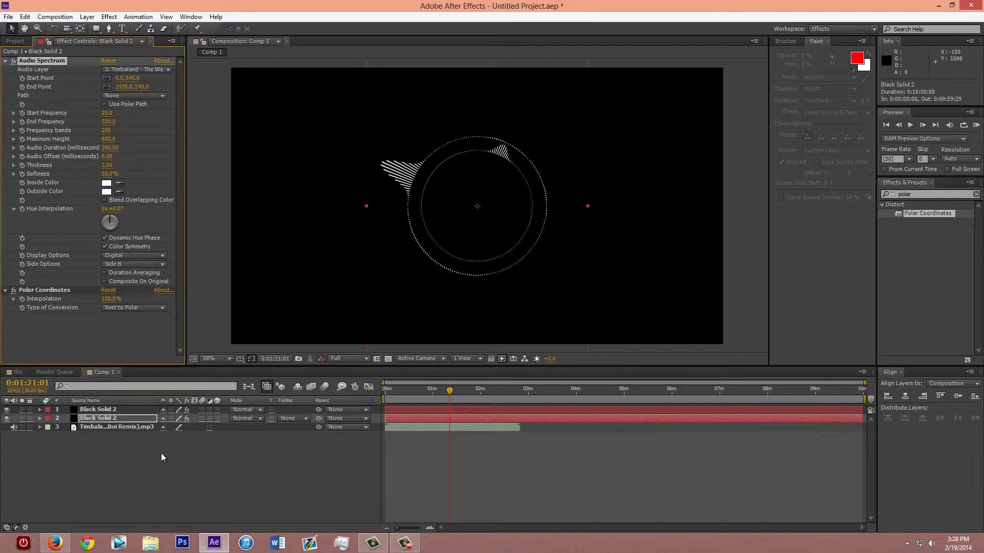
# Duplicate the 80% ring's solid and set the lowest copy's Audio Spectrum audio layer to the Timbaland MP3
pyautogui.click(116, 417)
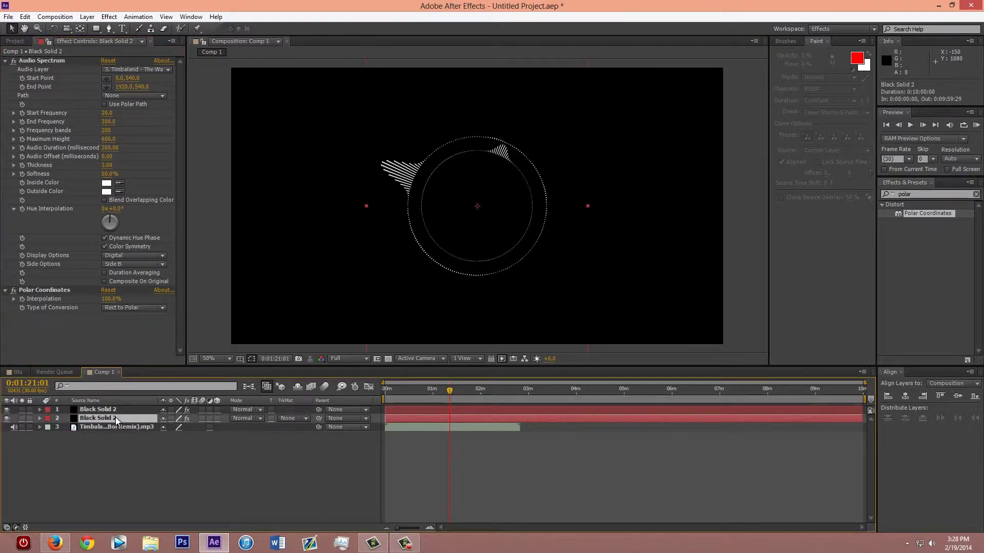
pyautogui.hotkey('ctrl', 'c')
pyautogui.hotkey('ctrl', 'v')
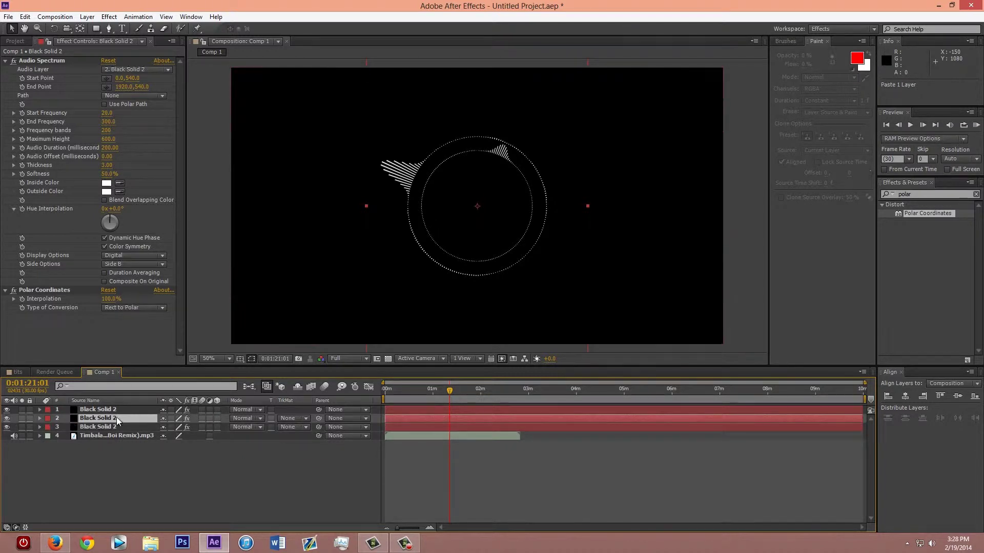
pyautogui.click(121, 427)
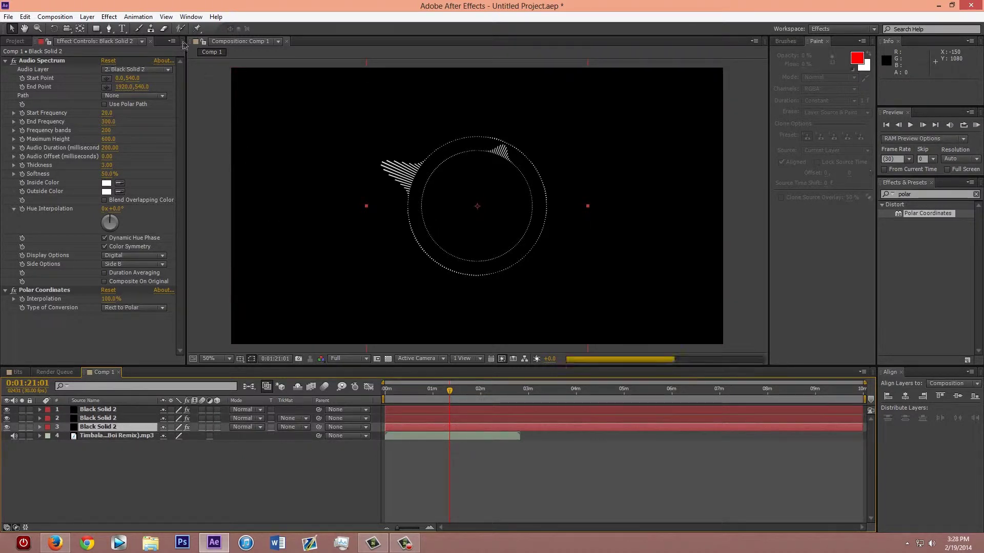
pyautogui.click(149, 66)
pyautogui.click(152, 130)
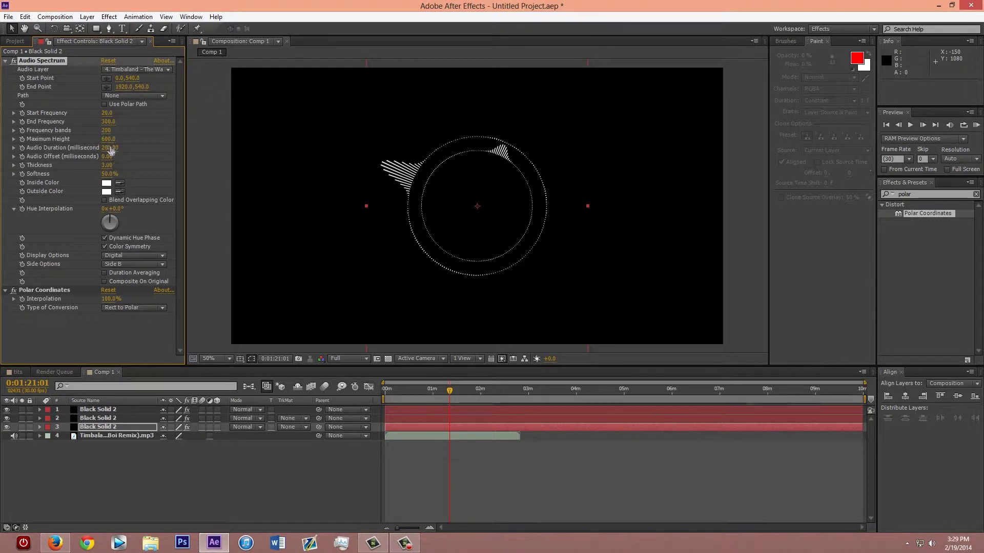
# Set the third solid's scale to 60% and rotation to 0°, and preview the rings at 0:01:24:27
pyautogui.click(39, 428)
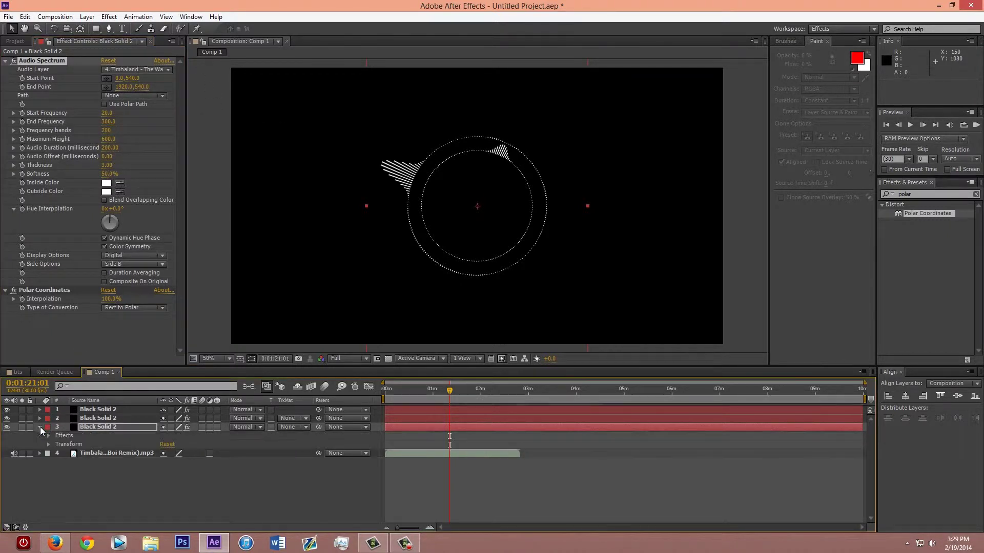
pyautogui.click(47, 435)
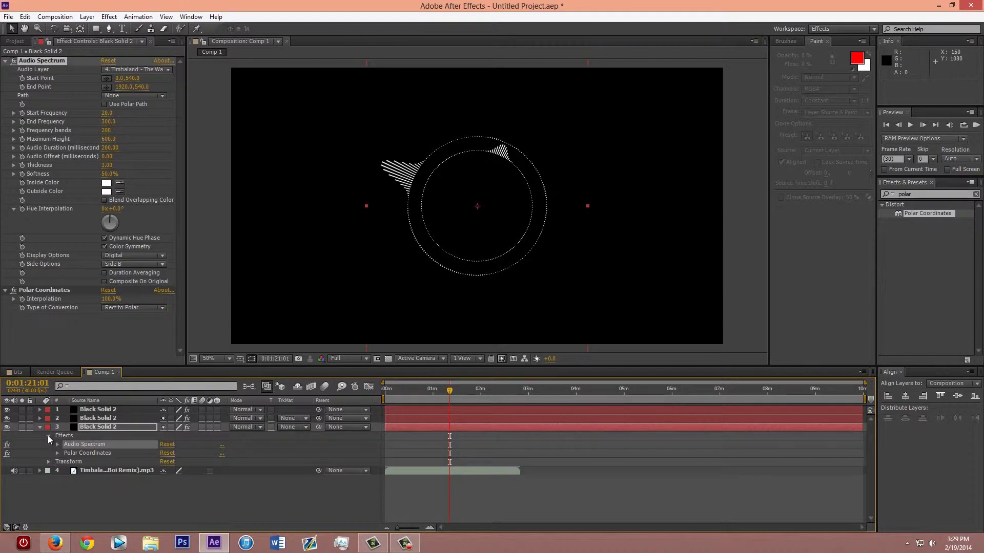
pyautogui.click(48, 436)
pyautogui.click(49, 444)
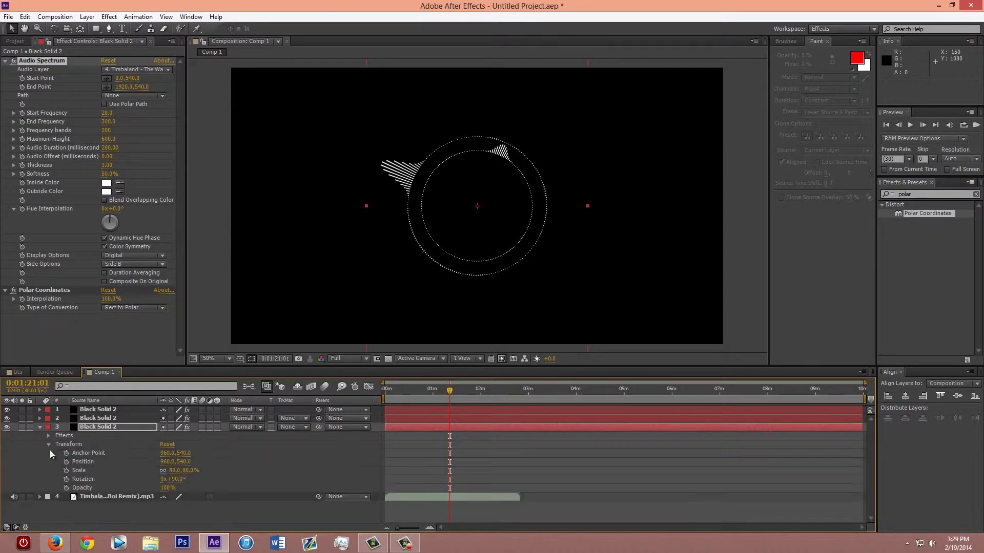
pyautogui.click(181, 482)
pyautogui.write('0')
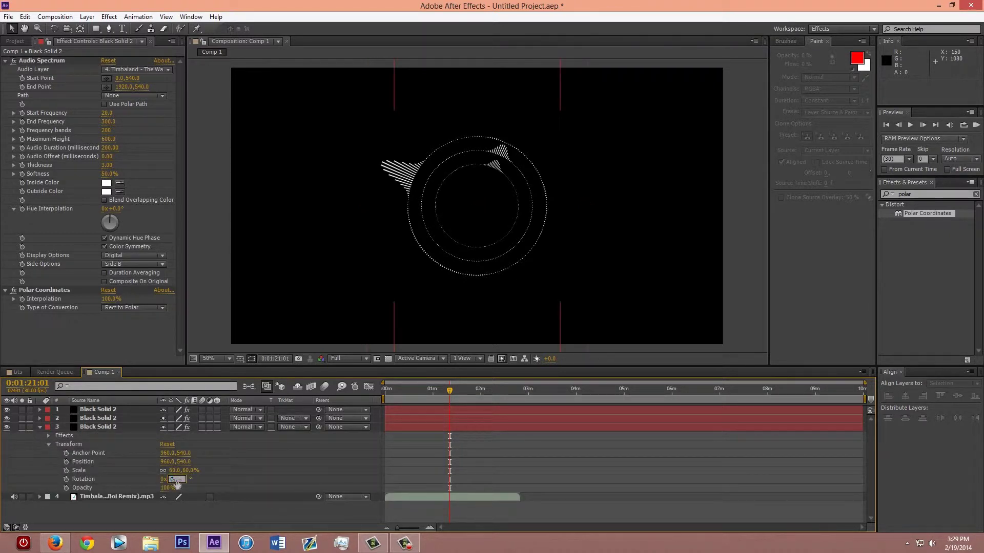
pyautogui.press('Return')
pyautogui.click(171, 512)
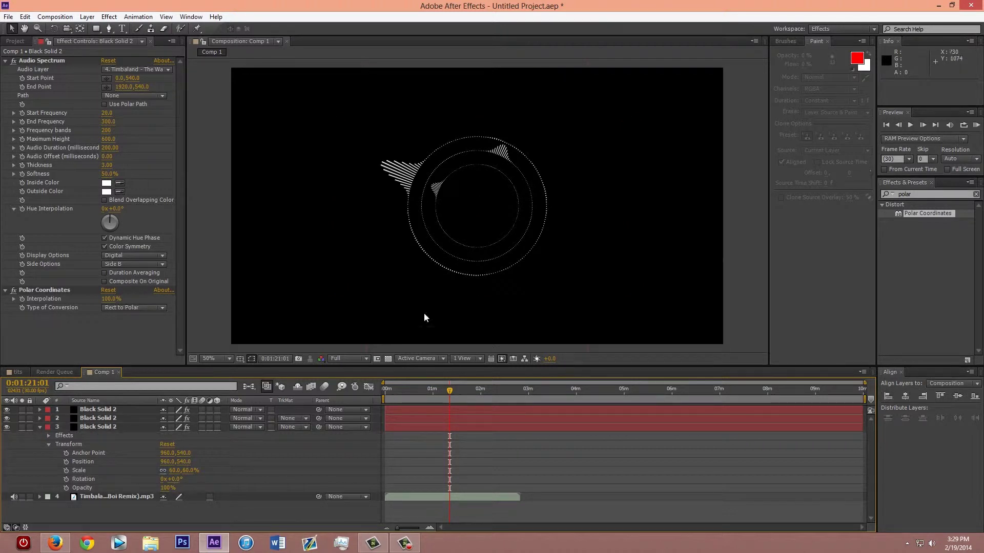
pyautogui.click(39, 427)
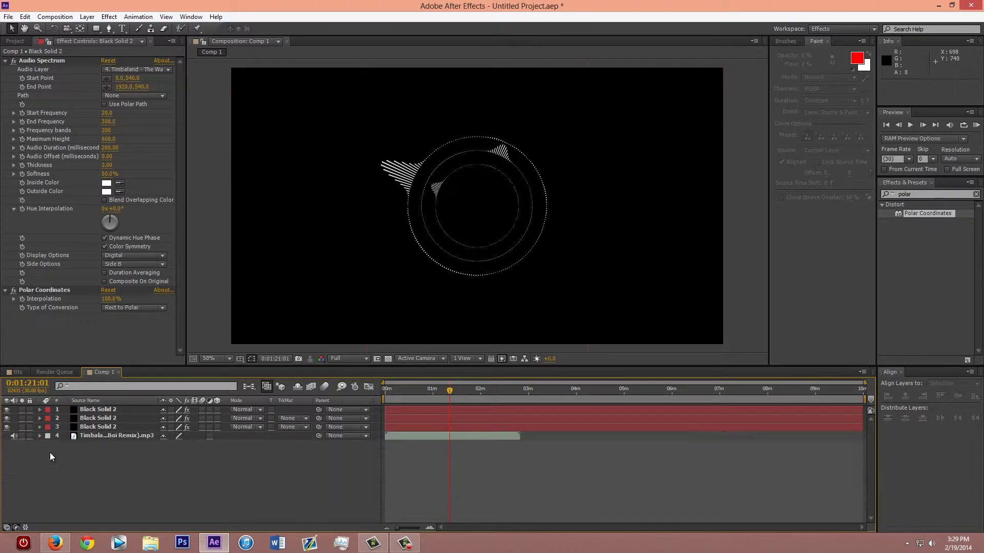
pyautogui.moveTo(450, 390)
pyautogui.mouseDown()
pyautogui.moveTo(427, 392)
pyautogui.moveTo(452, 390)
pyautogui.mouseUp()
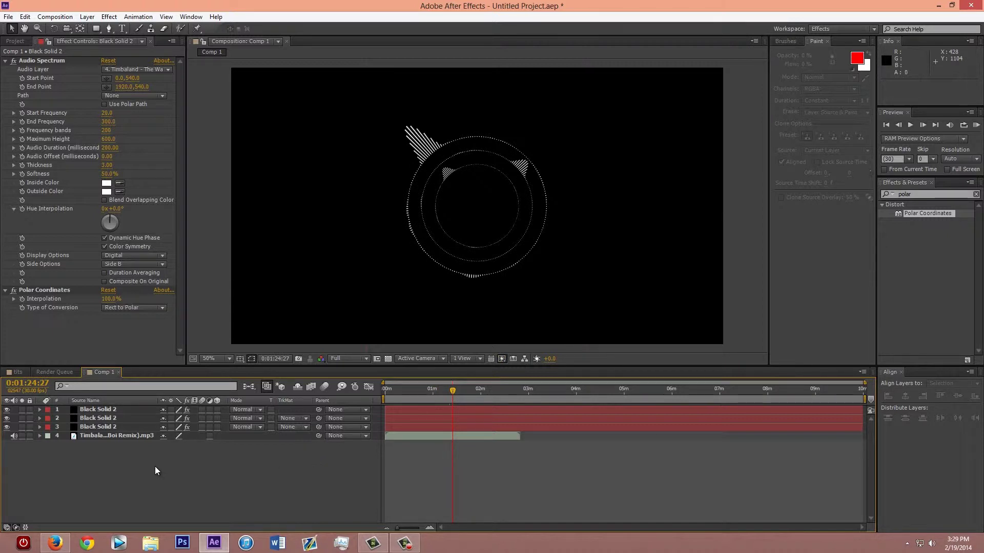
# Import the awesome face image from the Memes folder in the Pictures library into the project
pyautogui.click(16, 41)
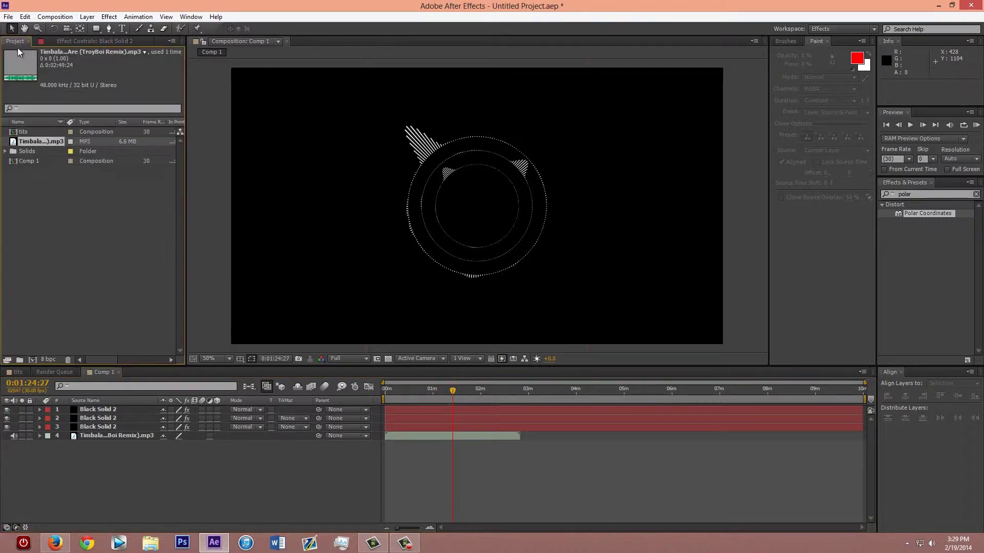
pyautogui.click(64, 223)
pyautogui.click(8, 17)
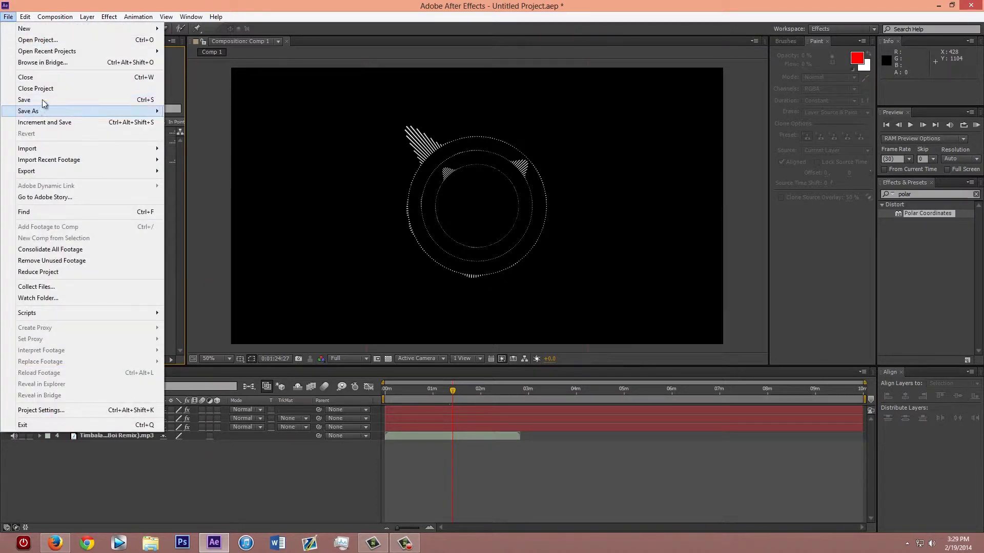
pyautogui.moveTo(60, 149)
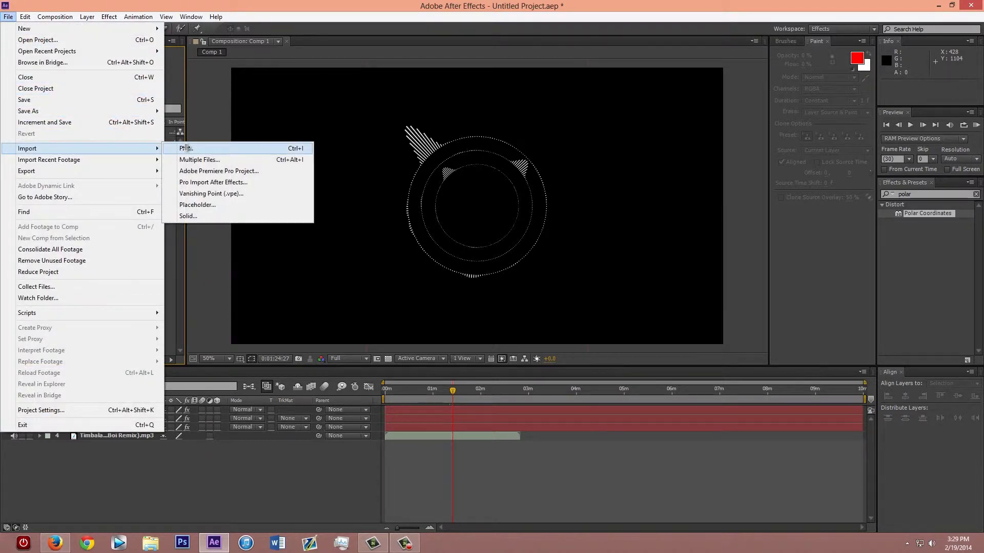
pyautogui.click(176, 148)
pyautogui.click(242, 199)
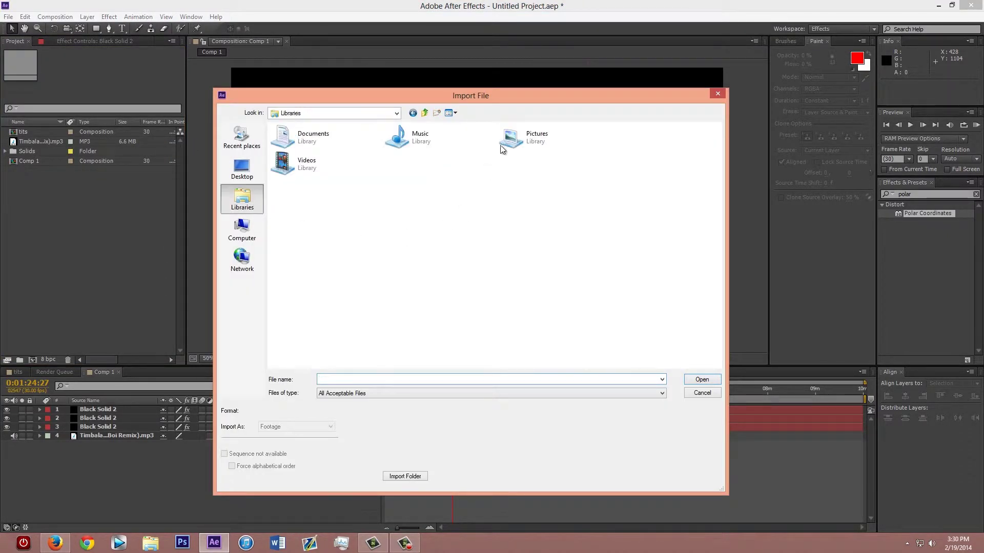
pyautogui.doubleClick(514, 138)
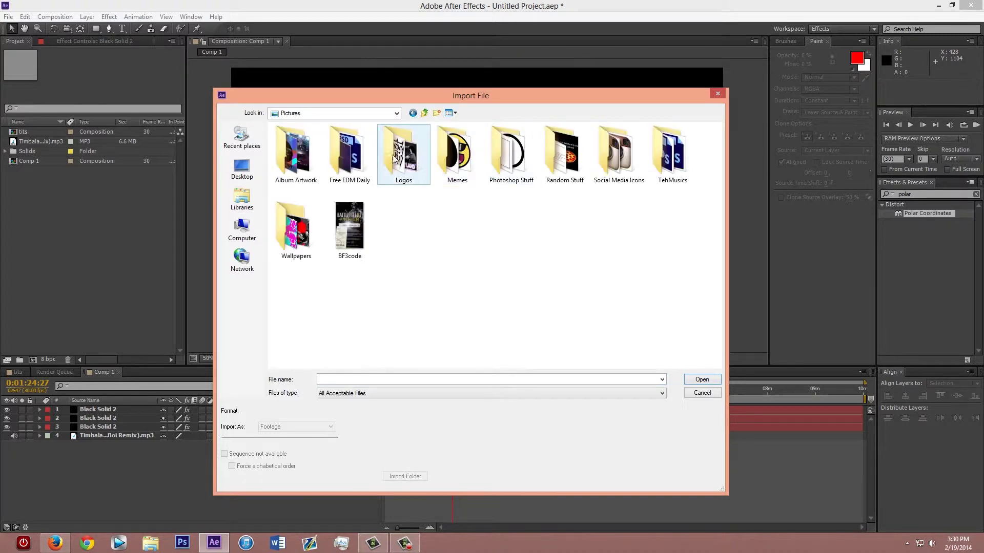
pyautogui.doubleClick(456, 169)
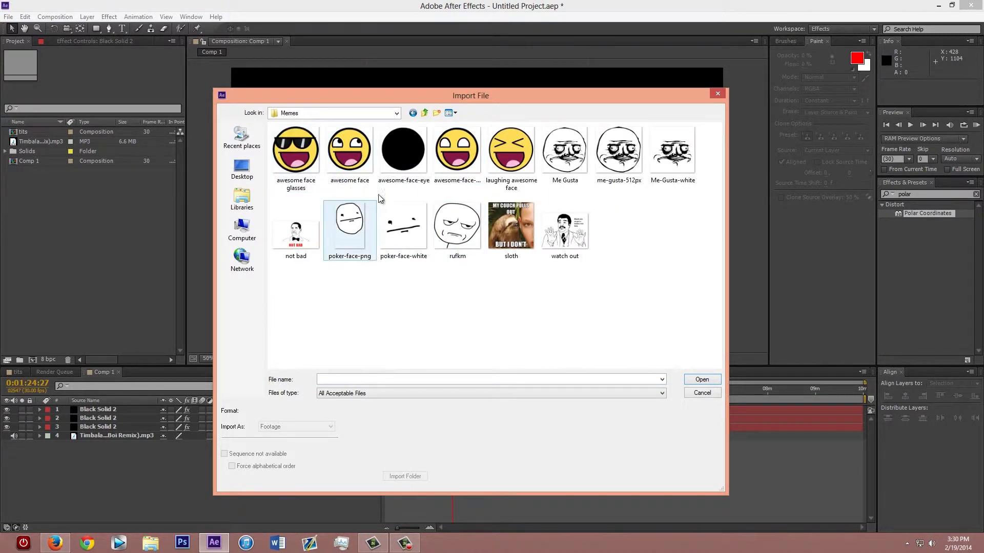
pyautogui.click(359, 159)
pyautogui.click(715, 380)
# Place awesome face.png in Comp 1 between the solids and the audio, scaled down to fit inside the innermost ring
pyautogui.moveTo(46, 173); pyautogui.dragTo(128, 408)
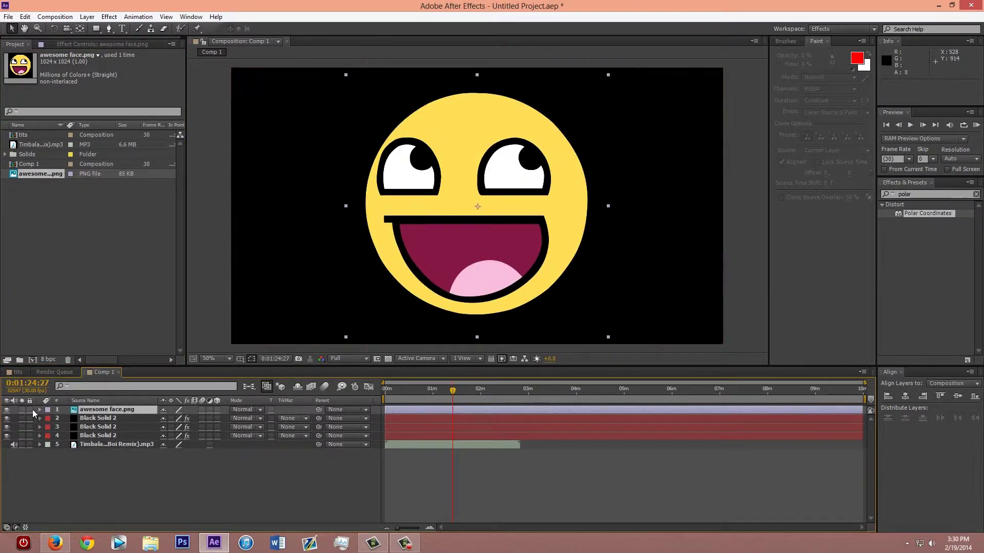
pyautogui.click(39, 409)
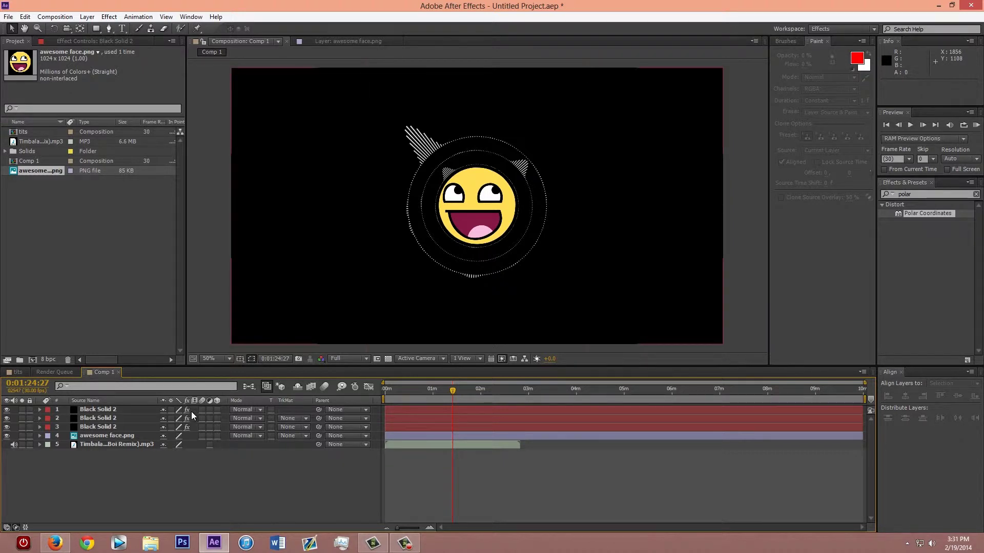
pyautogui.click(82, 436)
pyautogui.click(361, 315)
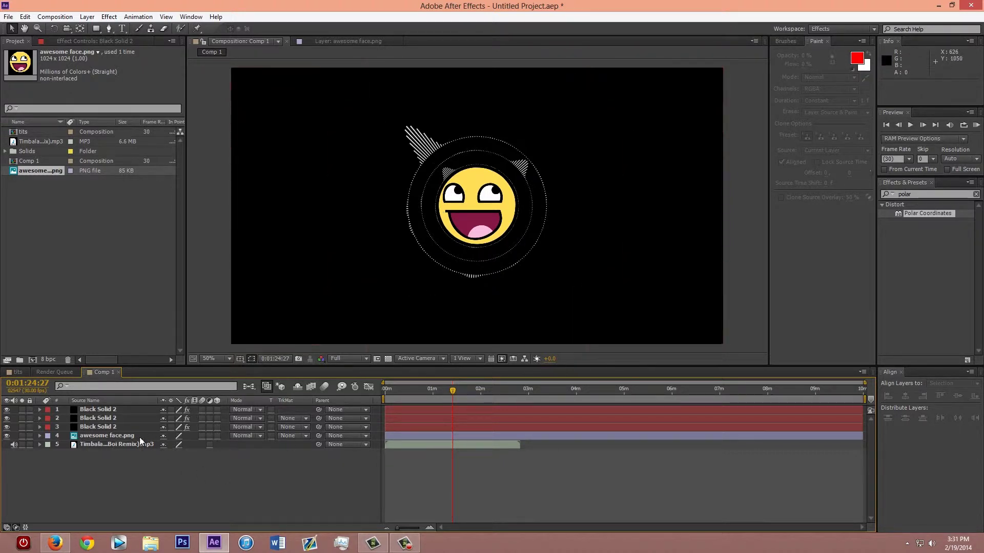
pyautogui.click(114, 435)
pyautogui.click(146, 494)
pyautogui.click(73, 435)
pyautogui.click(191, 312)
# Add a comp-sized white solid as the background and place it between awesome face.png and the MP3 layer
pyautogui.click(88, 17)
pyautogui.moveTo(258, 32)
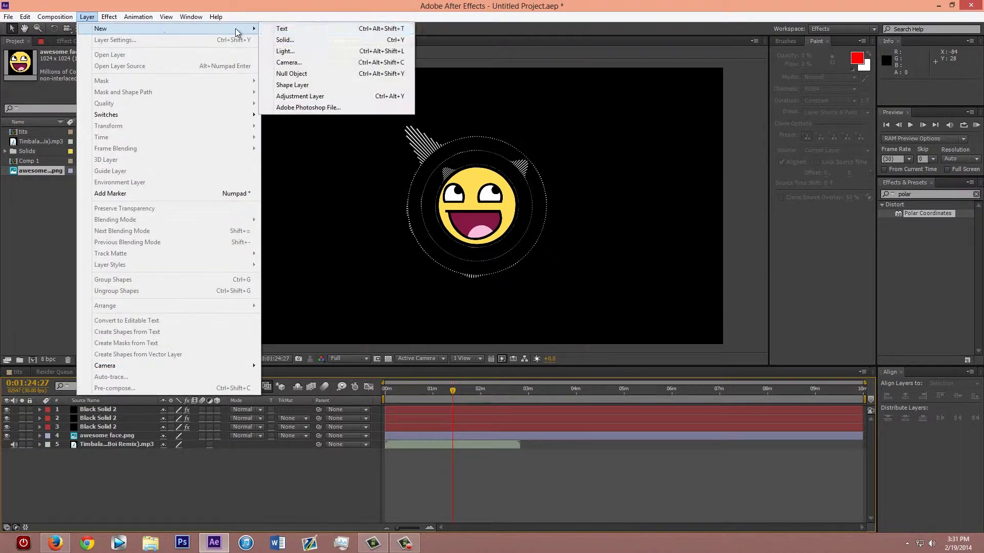
pyautogui.click(306, 39)
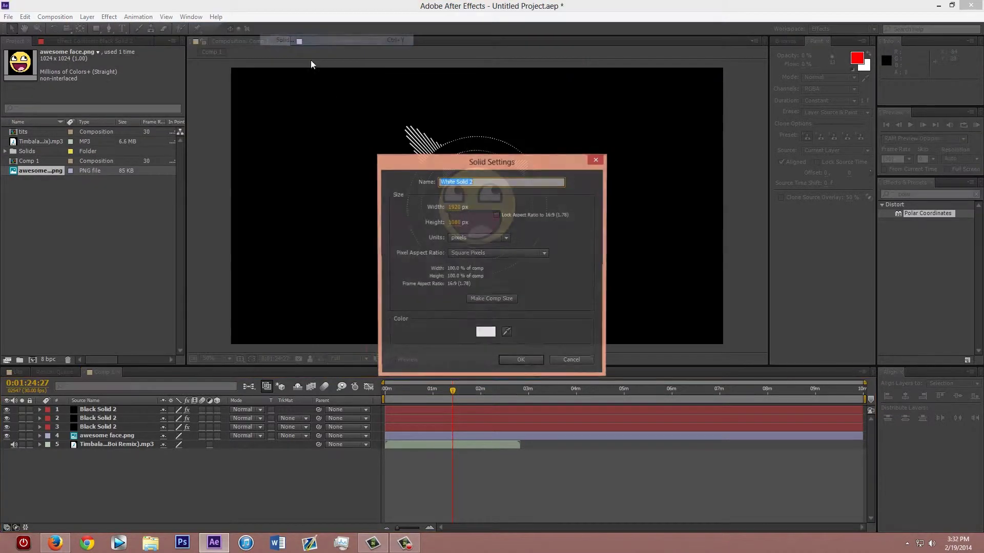
pyautogui.click(529, 361)
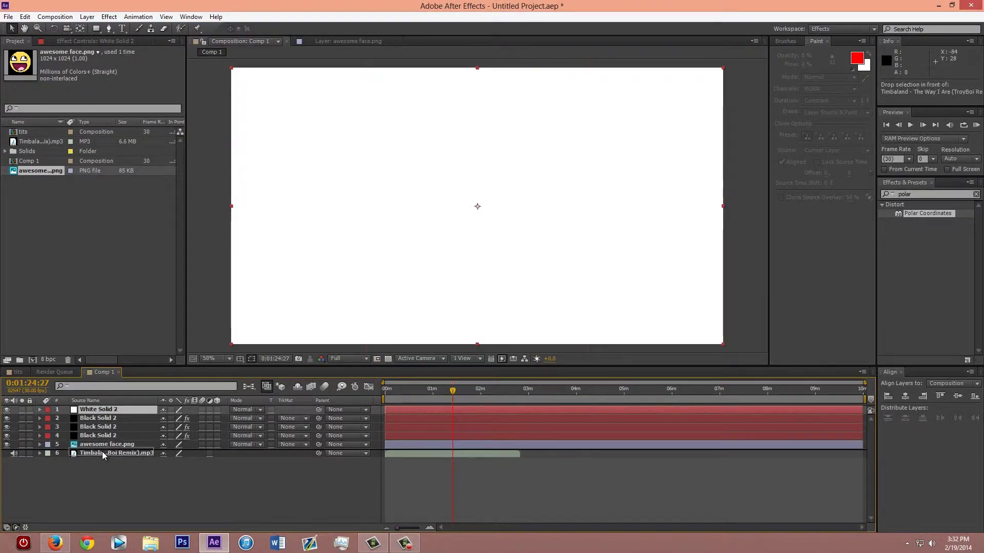
pyautogui.moveTo(103, 455); pyautogui.dragTo(102, 452)
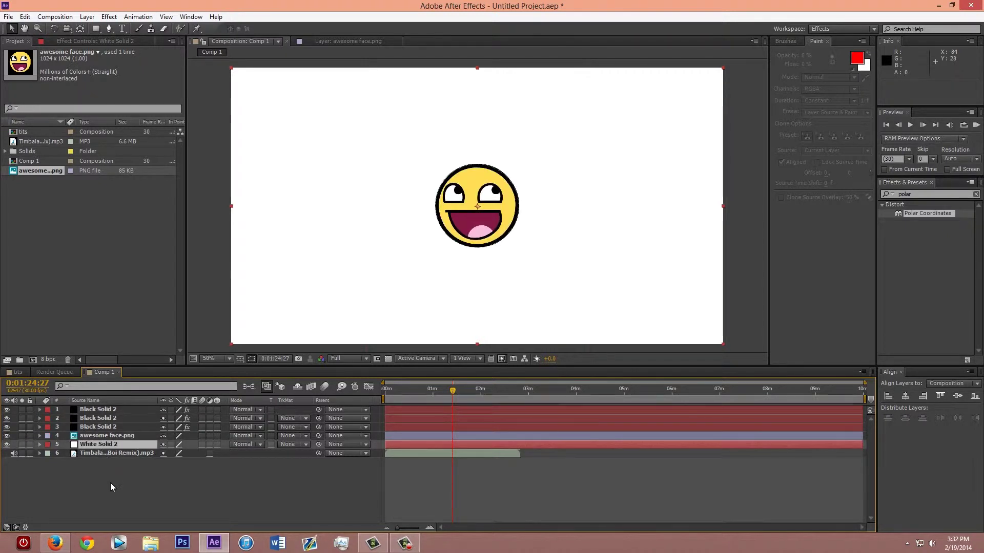
# Apply the Tint effect to the third black solid, mapping both black and white to black
pyautogui.click(99, 426)
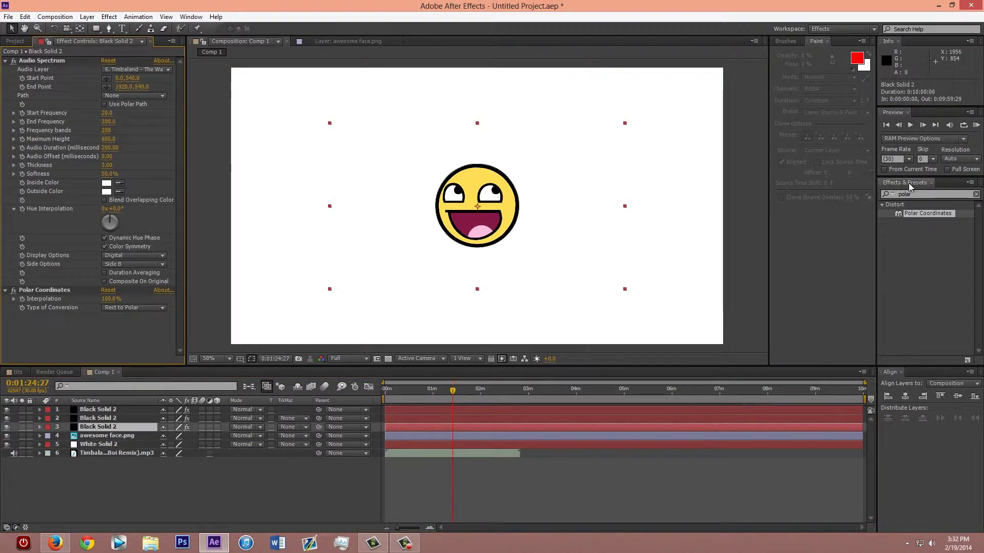
pyautogui.click(887, 196)
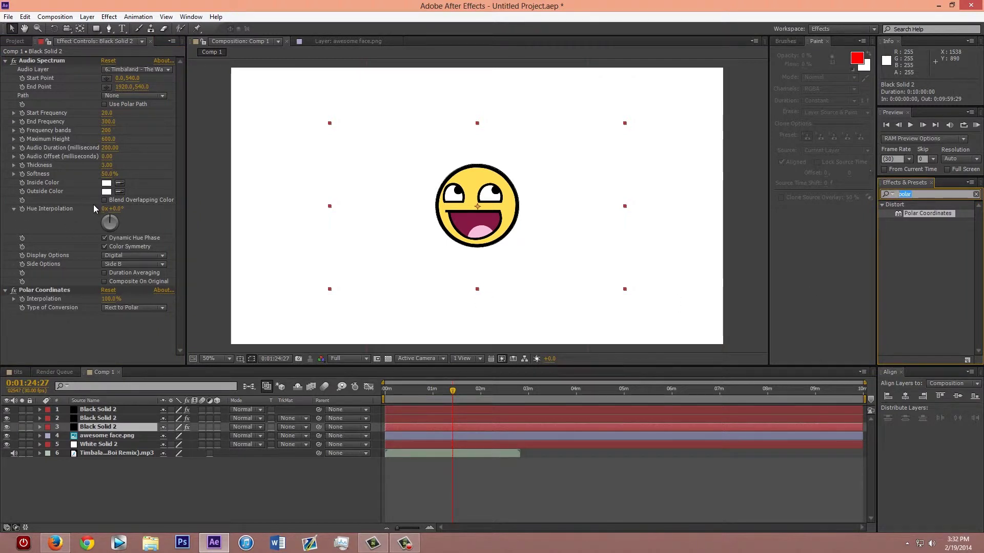
pyautogui.write('tint')
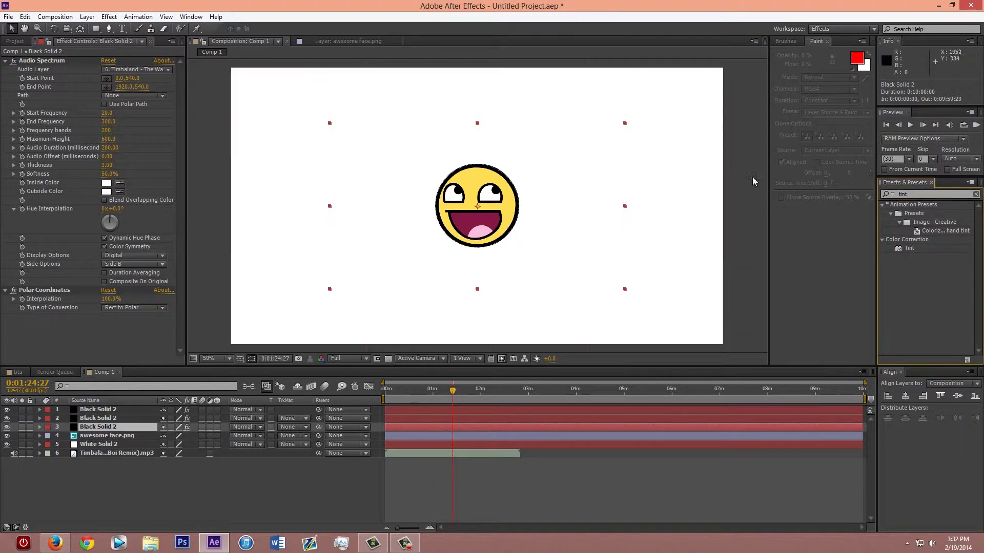
pyautogui.click(911, 249)
pyautogui.moveTo(911, 249); pyautogui.dragTo(117, 337)
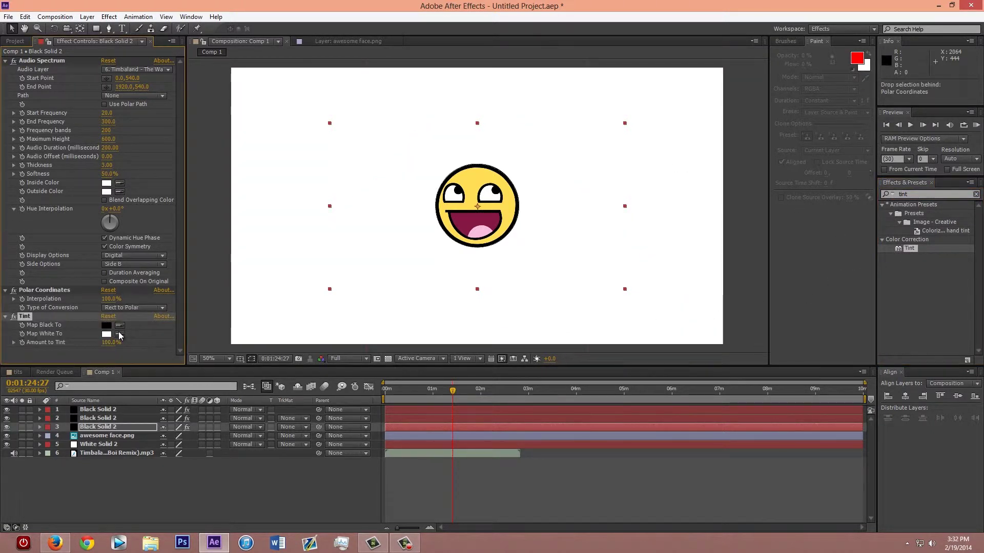
pyautogui.click(119, 335)
pyautogui.click(109, 326)
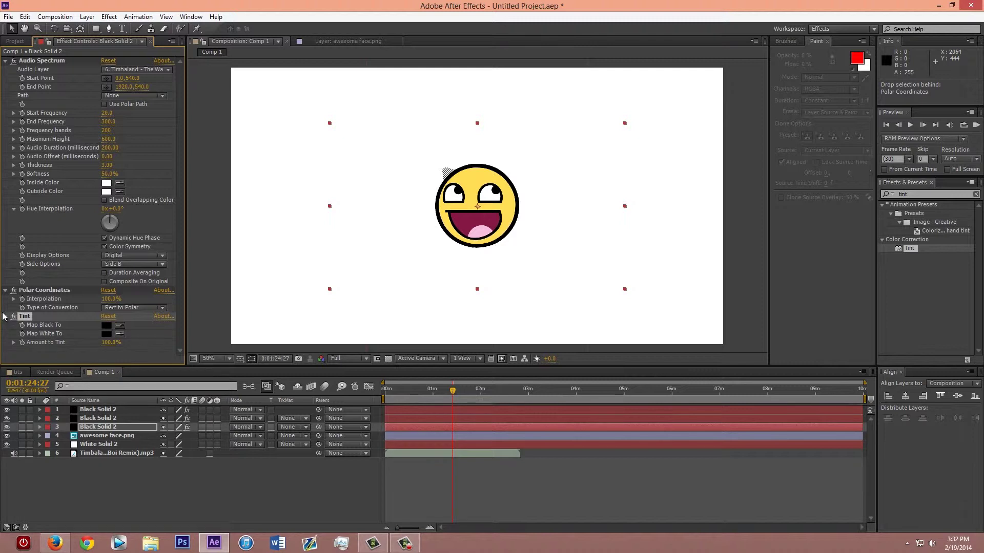
pyautogui.click(6, 317)
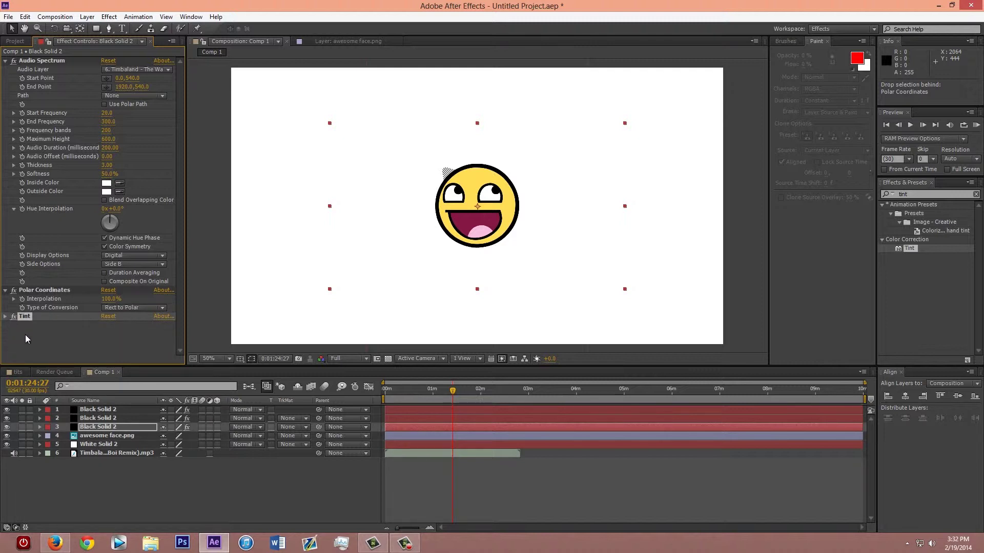
# Copy the Tint effect from the third black solid onto the other two black solids
pyautogui.click(28, 336)
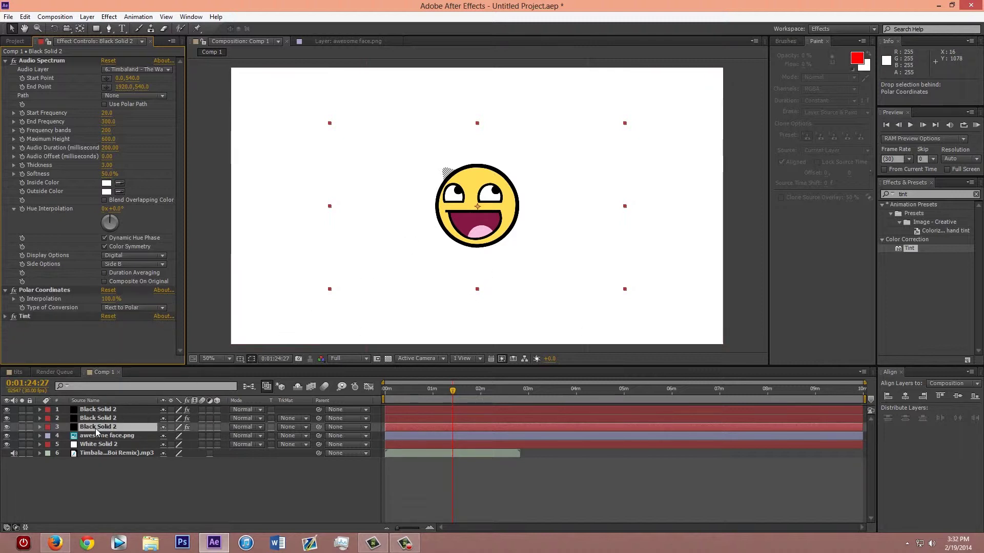
pyautogui.click(27, 317)
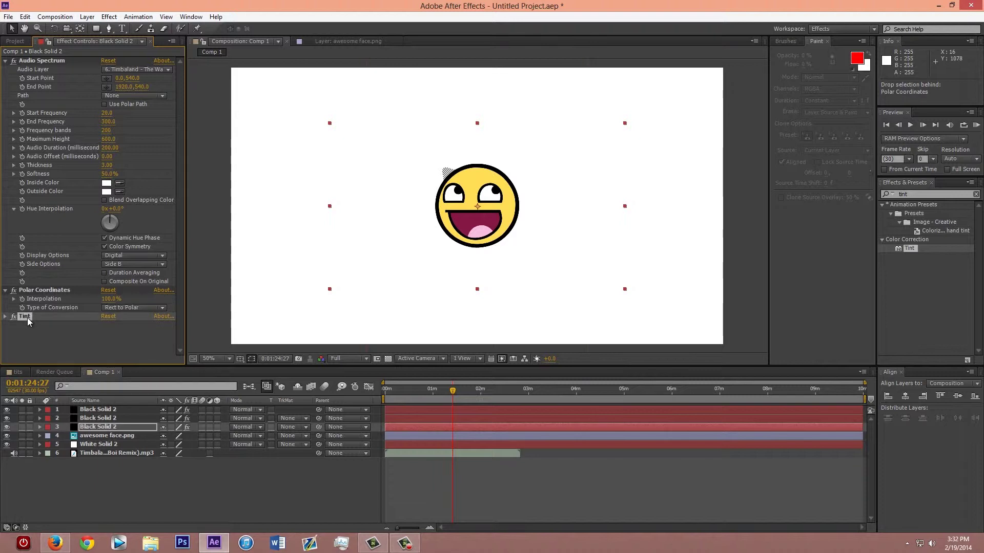
pyautogui.click(98, 419)
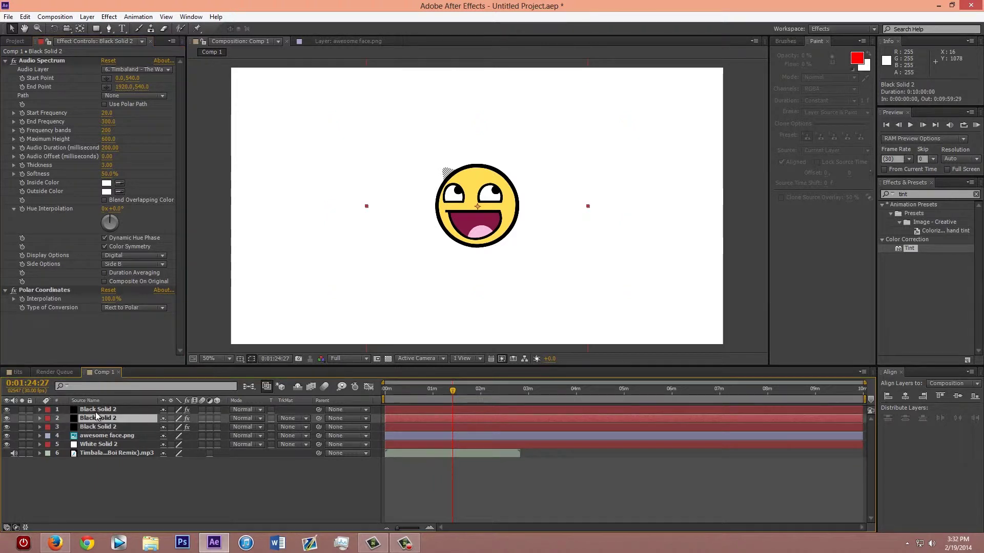
pyautogui.keyDown('ctrl'); pyautogui.click(97, 409); pyautogui.keyUp('ctrl')
pyautogui.hotkey('ctrl', 'v')
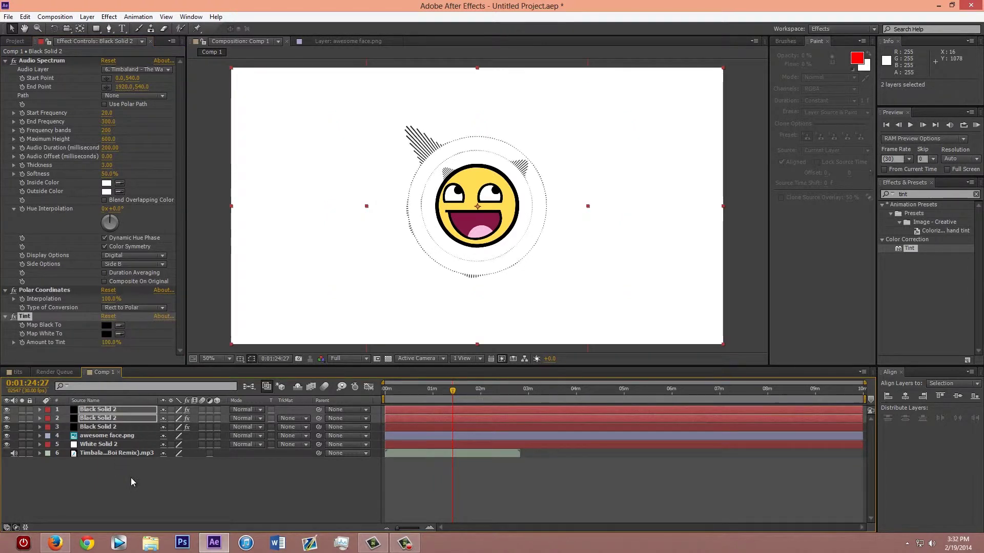
pyautogui.click(131, 478)
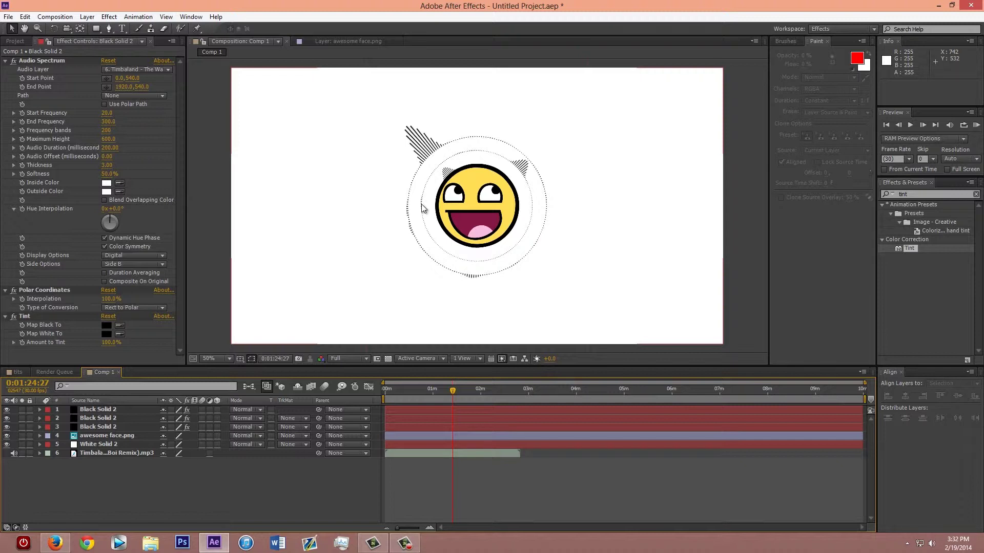
# Duplicate the three tinted black ring solids together
pyautogui.click(893, 197)
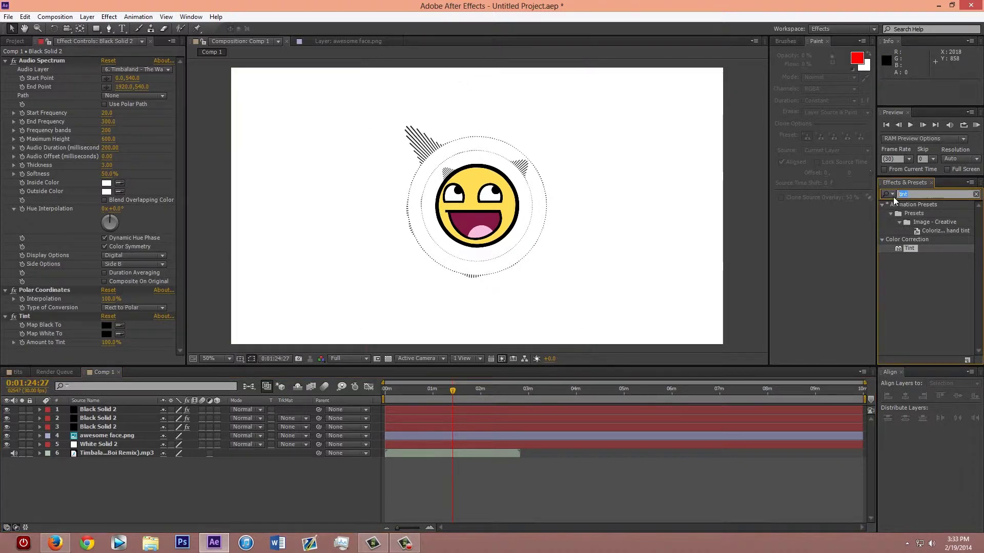
pyautogui.click(301, 484)
pyautogui.click(115, 428)
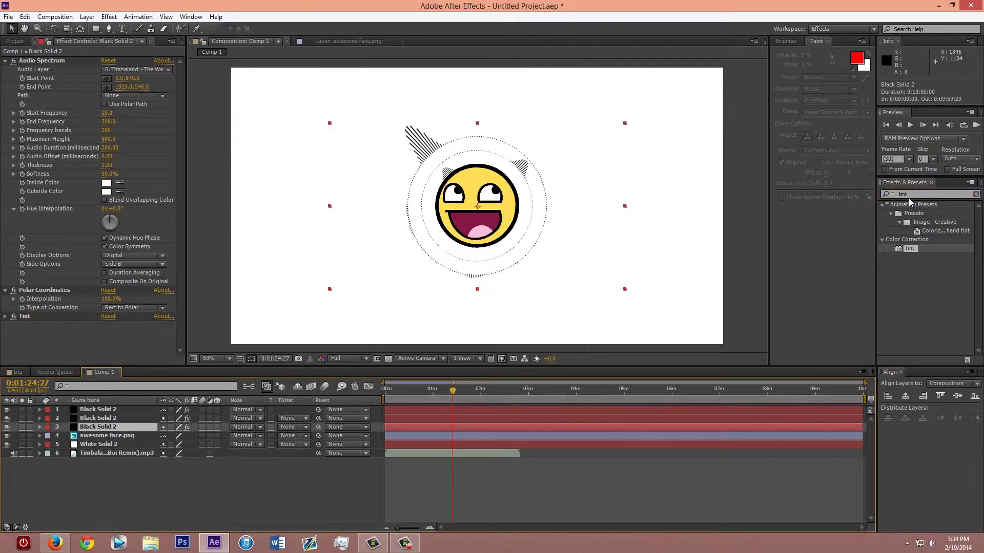
pyautogui.keyDown('ctrl'); pyautogui.click(114, 410); pyautogui.keyUp('ctrl')
pyautogui.keyDown('ctrl'); pyautogui.click(114, 417); pyautogui.keyUp('ctrl')
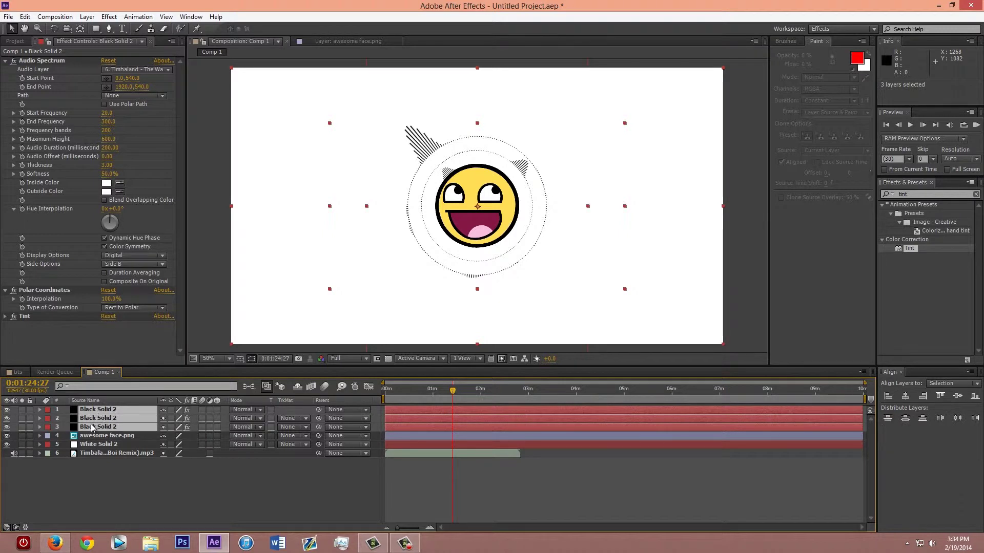
pyautogui.hotkey('ctrl', 'v')
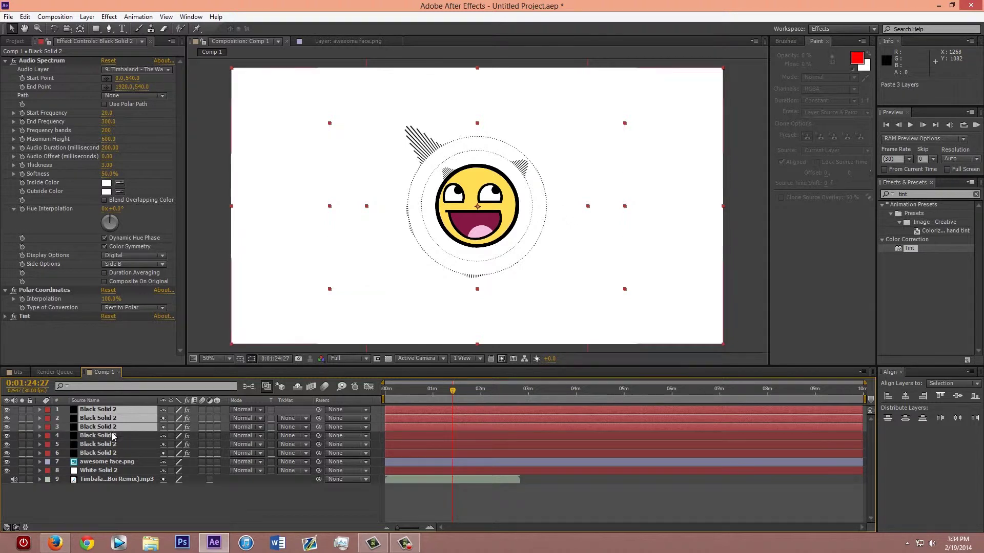
# Set the Audio Spectrum audio layer of the black solids in layers 4, 5 and 6 to the Timbaland MP3
pyautogui.click(116, 435)
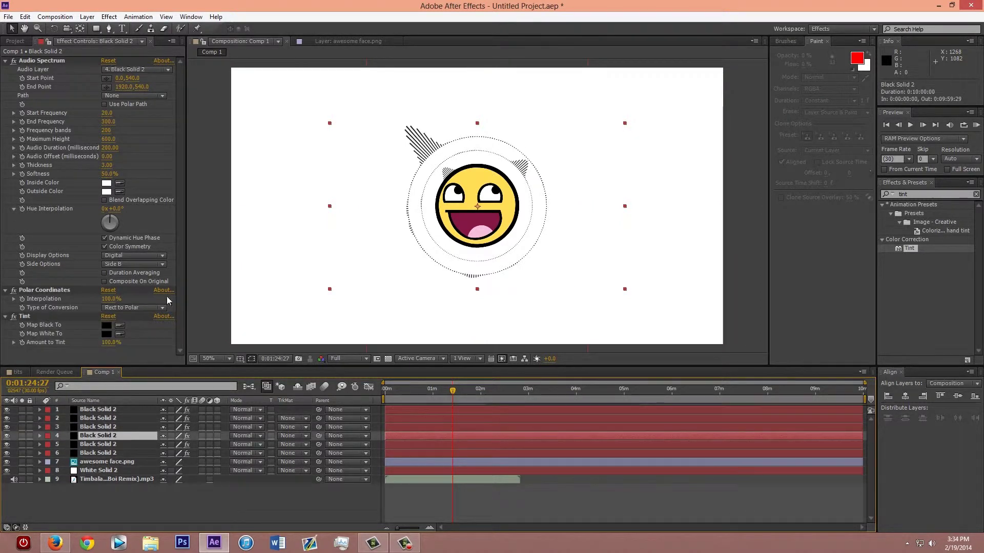
pyautogui.click(146, 69)
pyautogui.click(143, 186)
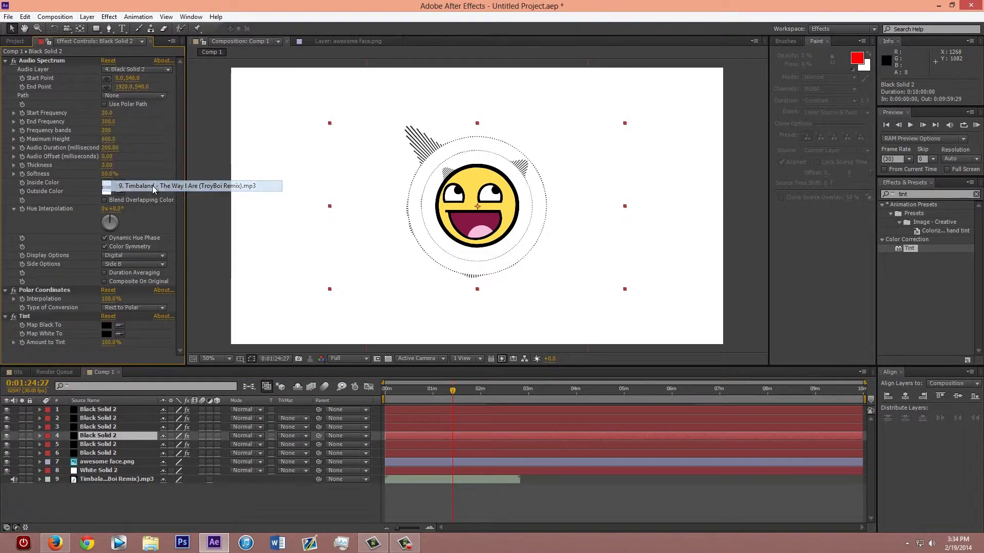
pyautogui.click(113, 444)
pyautogui.click(136, 69)
pyautogui.click(141, 186)
pyautogui.click(107, 454)
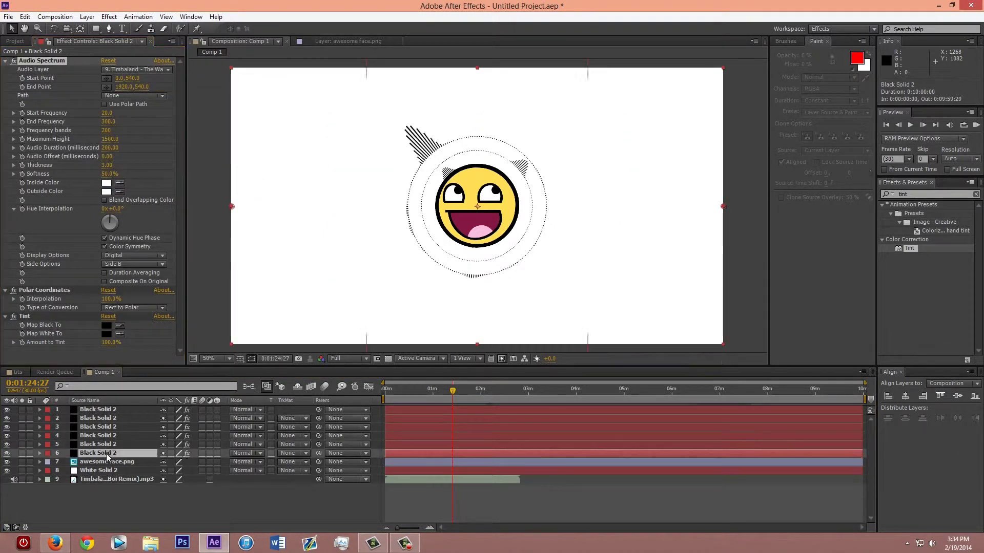
pyautogui.click(158, 69)
pyautogui.click(143, 188)
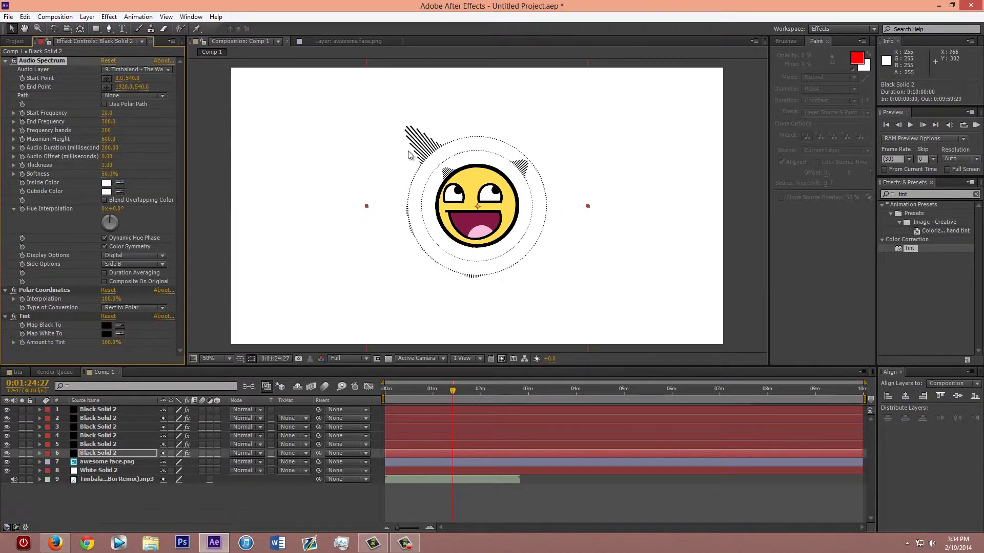
# Apply Fast Blur to the black solid in layer 4, below Tint, with a blurriness of 8
pyautogui.click(118, 436)
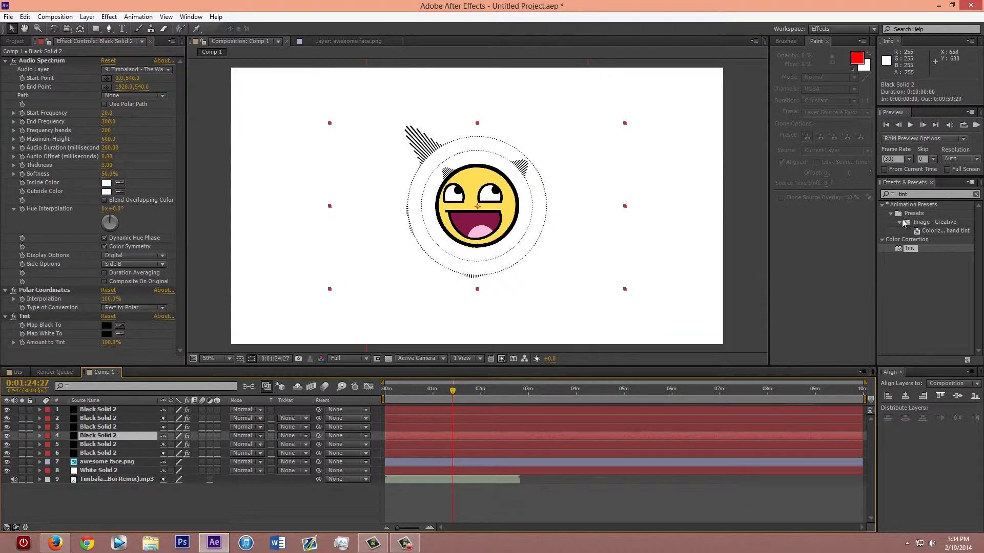
pyautogui.click(899, 195)
pyautogui.write('f')
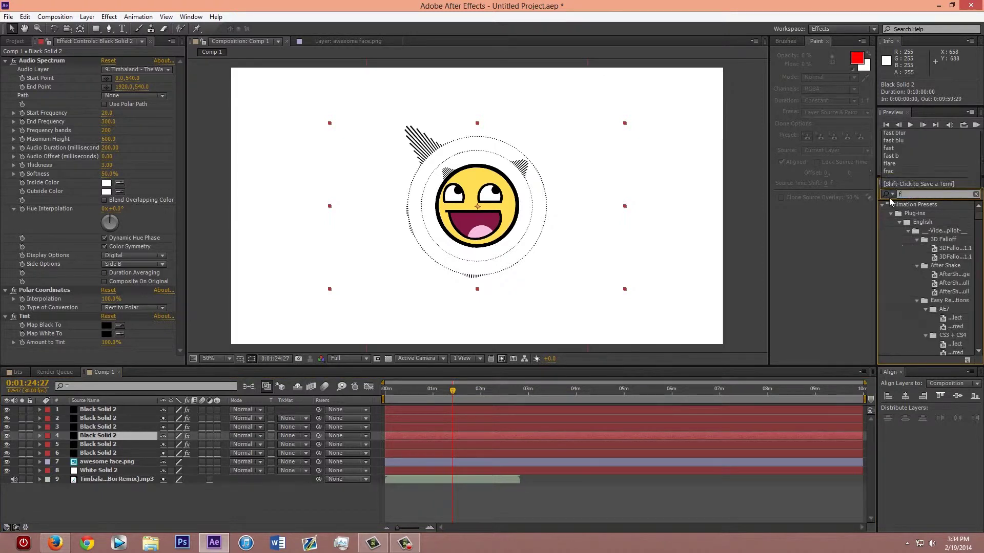
pyautogui.write('ast blur')
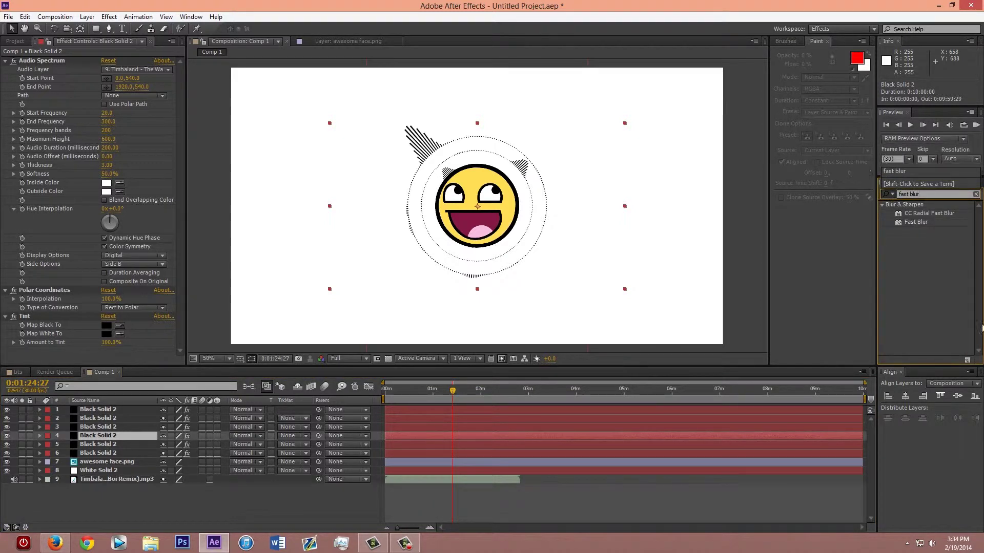
pyautogui.click(916, 222)
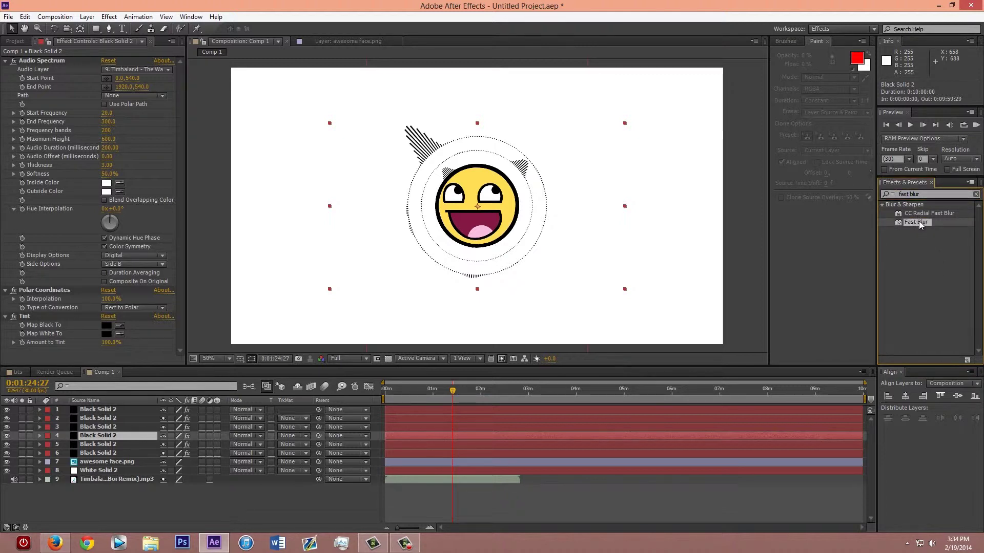
pyautogui.moveTo(917, 222); pyautogui.dragTo(76, 358)
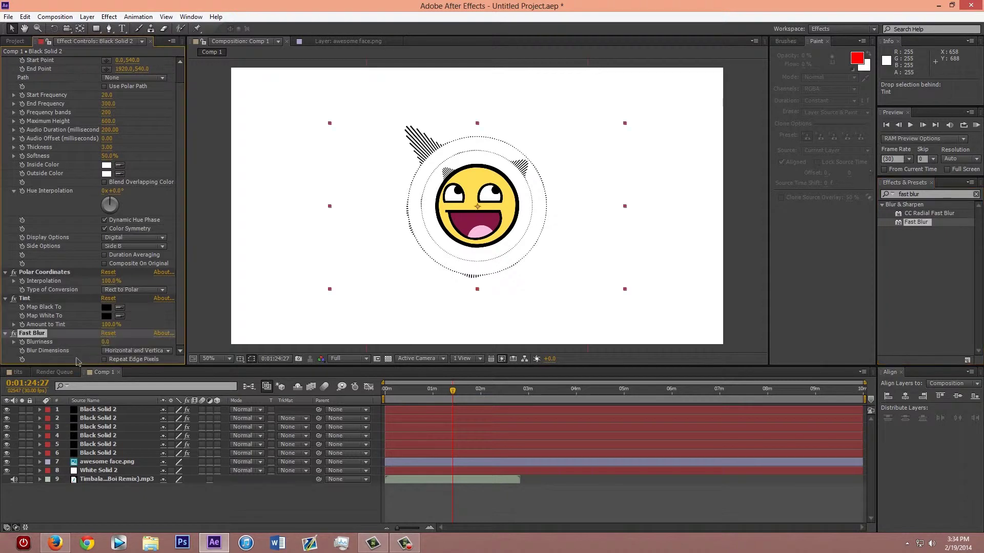
pyautogui.click(106, 343)
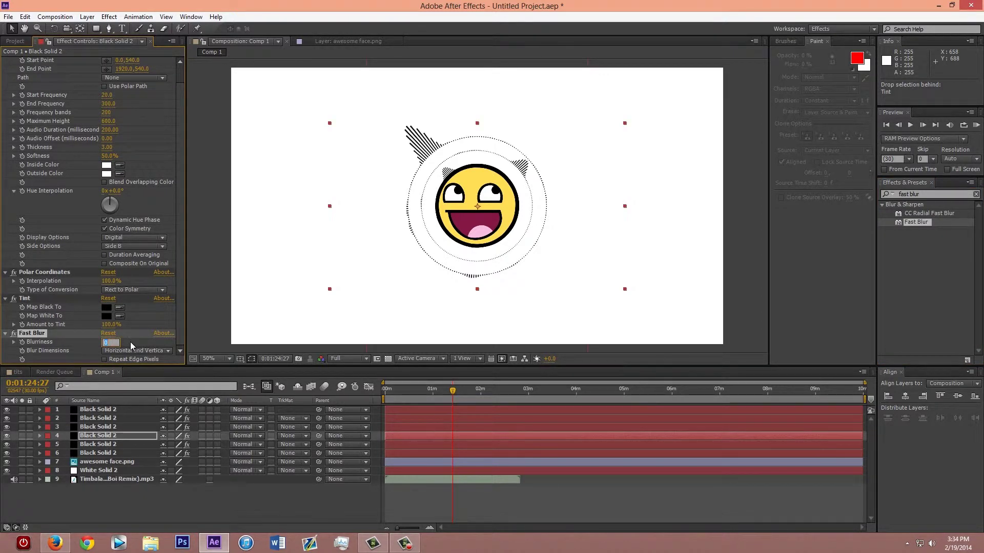
pyautogui.write('8')
pyautogui.press('Return')
# Paste the Fast Blur effect onto the black solids in layers 5 and 6
pyautogui.click(88, 444)
pyautogui.keyDown('shift'); pyautogui.click(88, 454); pyautogui.keyUp('shift')
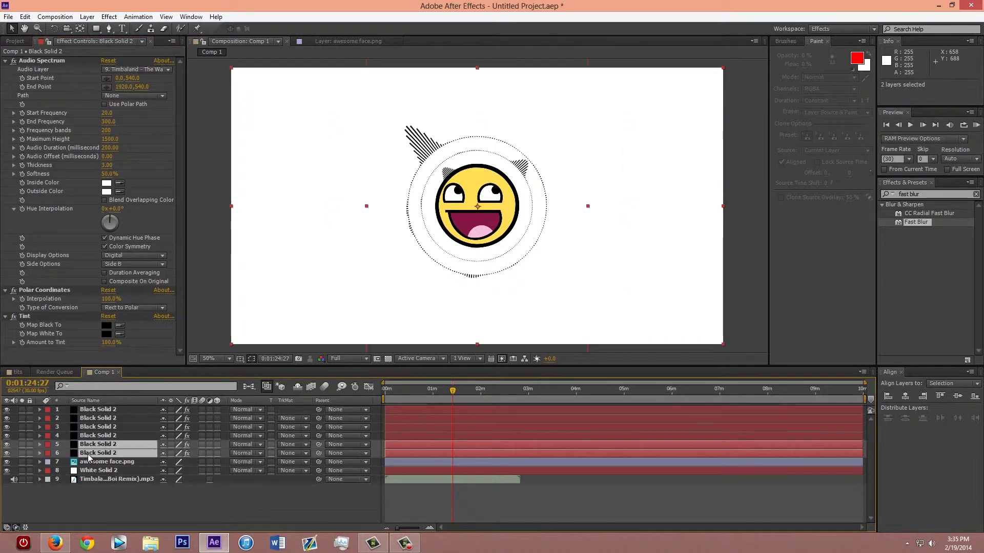
pyautogui.hotkey('ctrl', 'v')
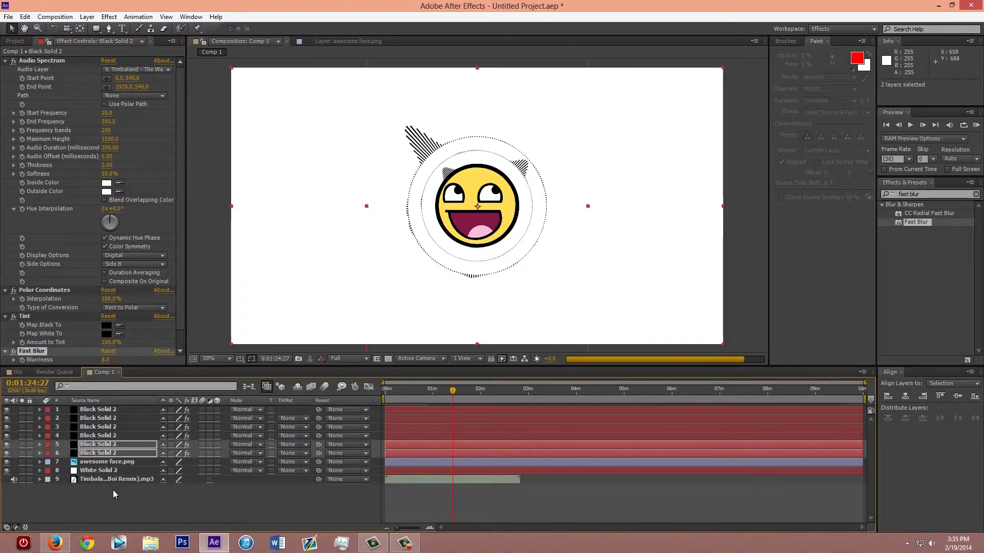
# Duplicate the three blurred black solids in layers 4 to 6
pyautogui.click(106, 436)
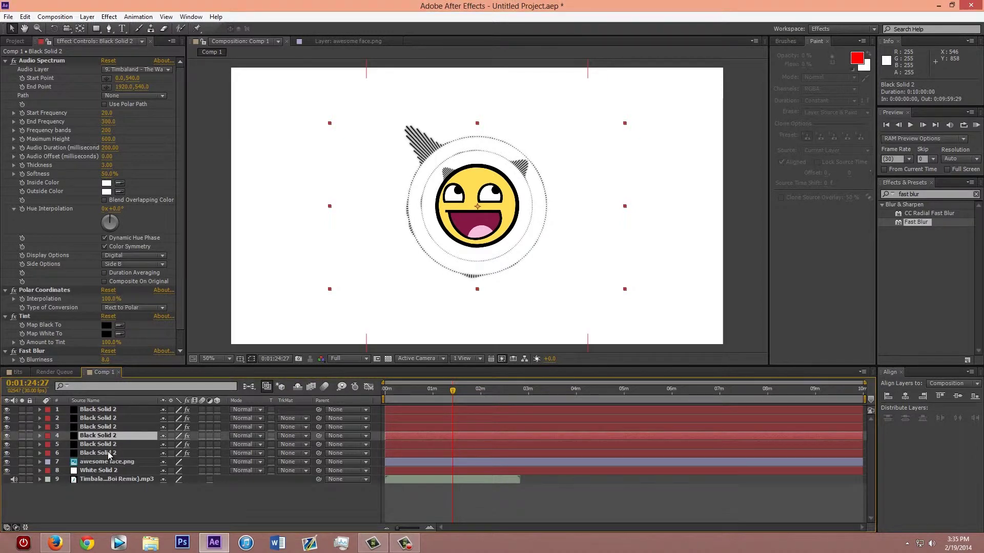
pyautogui.keyDown('shift'); pyautogui.click(108, 454); pyautogui.keyUp('shift')
pyautogui.scroll(-1, 110, 344)
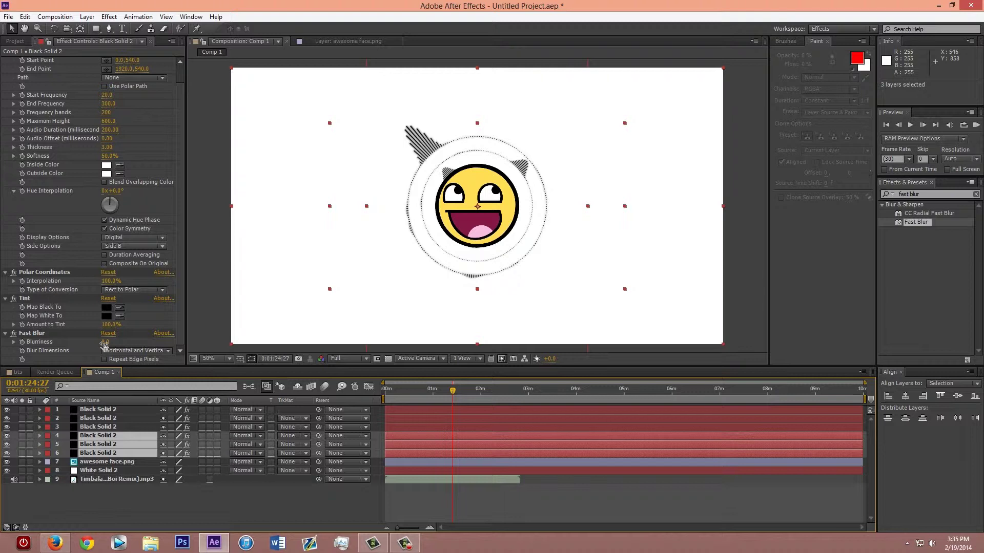
pyautogui.moveTo(104, 345); pyautogui.dragTo(101, 343)
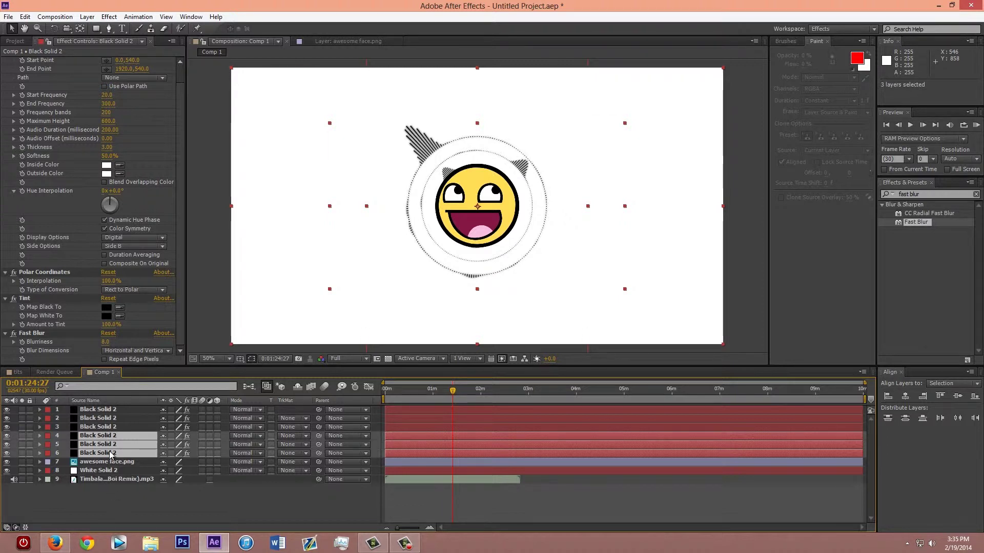
pyautogui.hotkey('ctrl', 'c')
pyautogui.hotkey('ctrl', 'v')
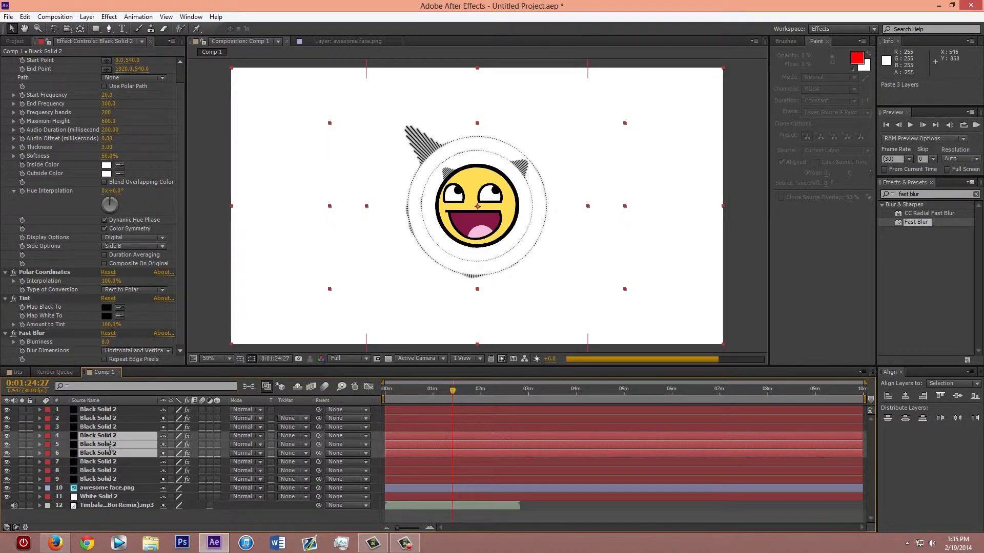
# Move the three duplicated black solids down to layers 7 to 9 and set their Audio Spectrum audio layer to the Timbaland MP3
pyautogui.moveTo(113, 439); pyautogui.dragTo(111, 484)
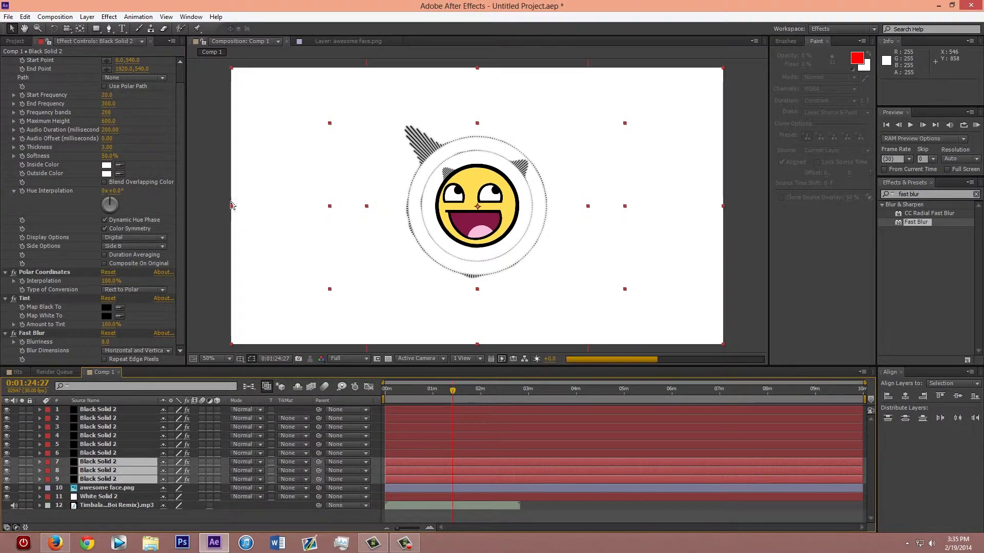
pyautogui.click(101, 462)
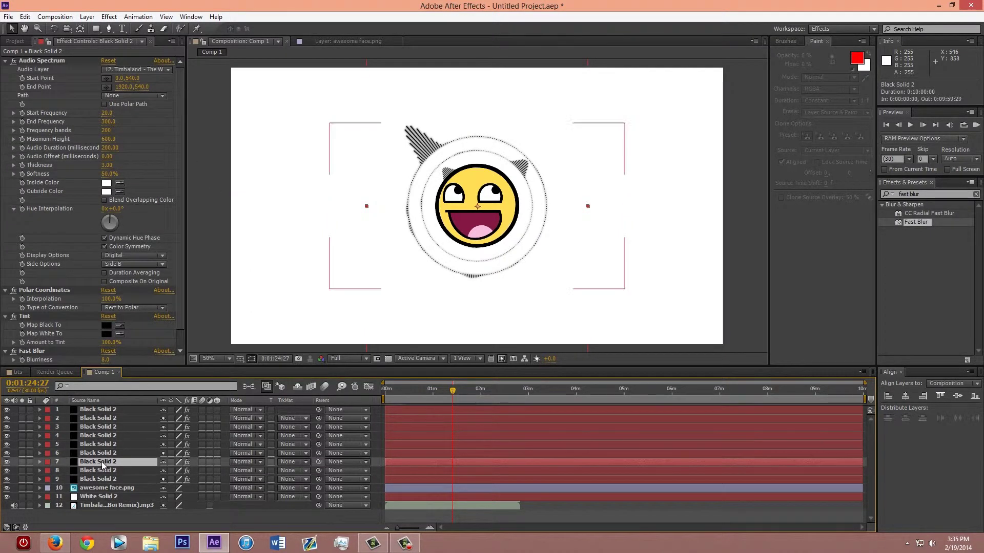
pyautogui.click(164, 69)
pyautogui.click(153, 219)
pyautogui.click(105, 470)
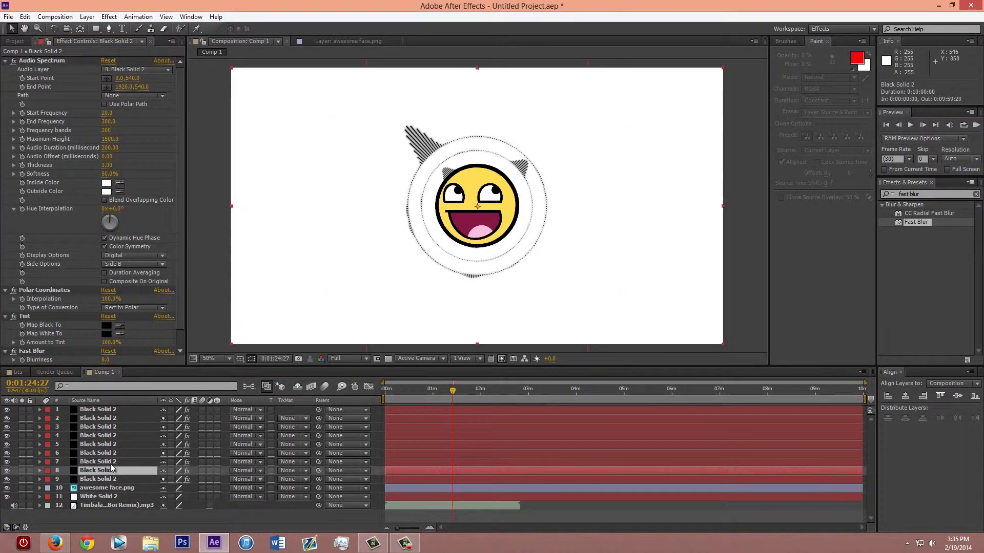
pyautogui.click(164, 70)
pyautogui.click(176, 221)
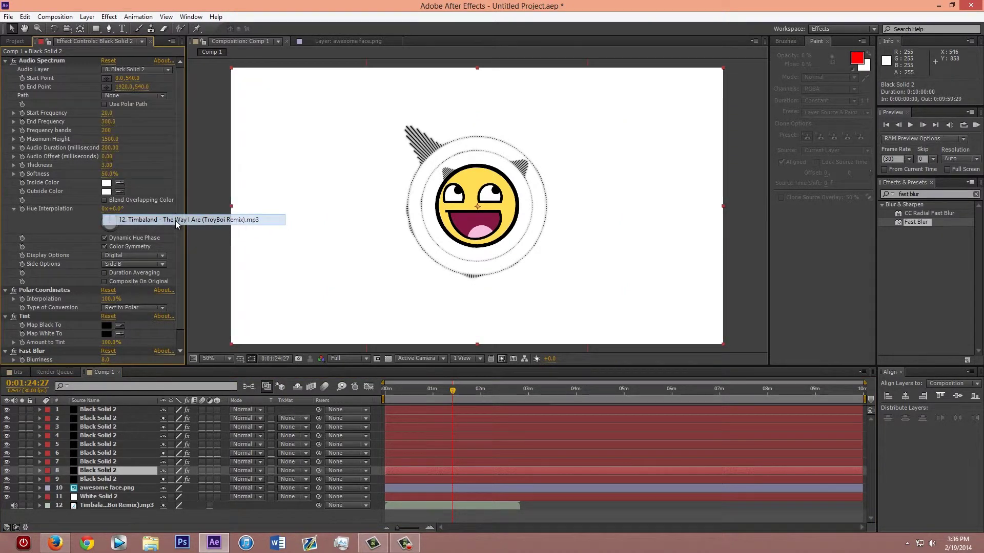
pyautogui.click(105, 479)
pyautogui.click(164, 69)
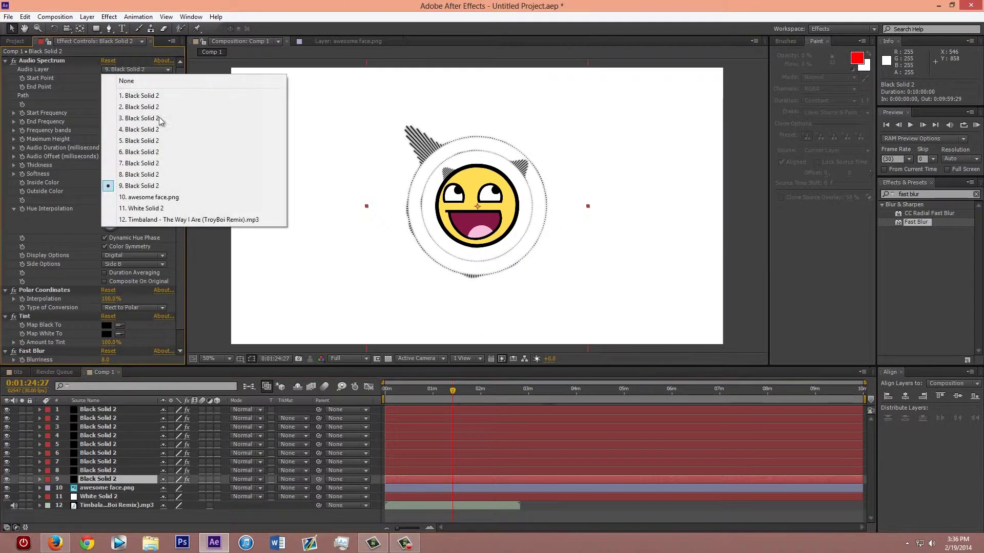
pyautogui.click(154, 220)
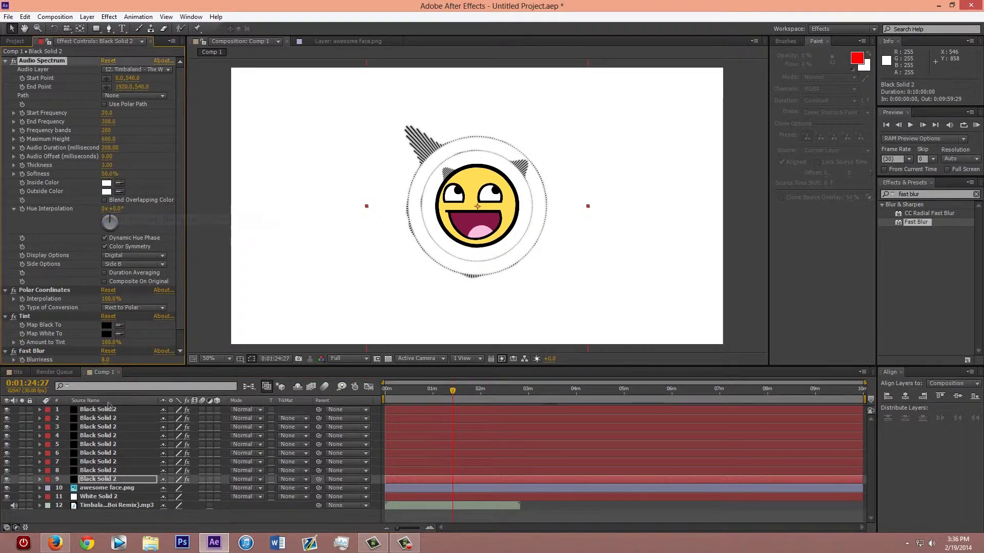
# Set the Fast Blur blurriness to 16 on the black solids in layers 7, 8 and 9
pyautogui.click(106, 462)
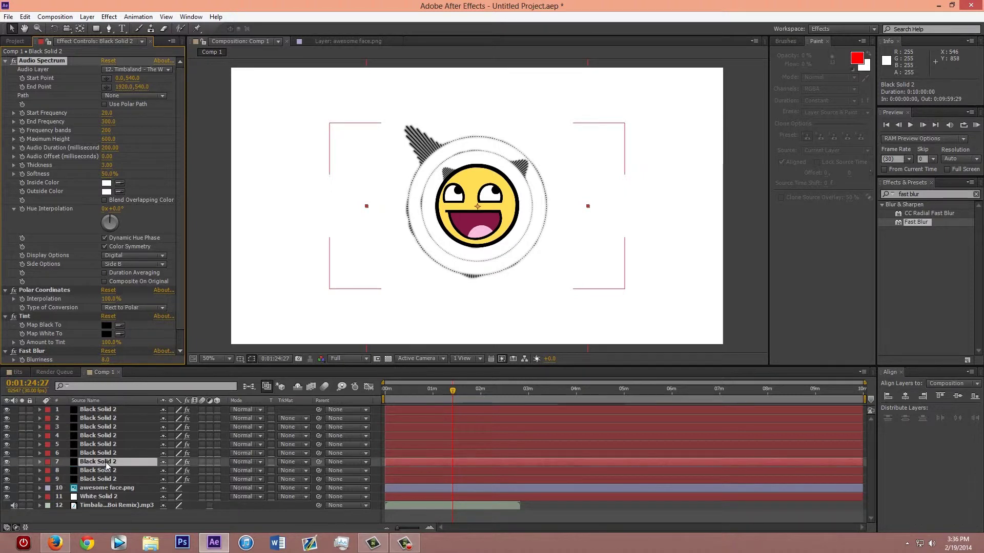
pyautogui.moveTo(179, 307); pyautogui.dragTo(177, 365)
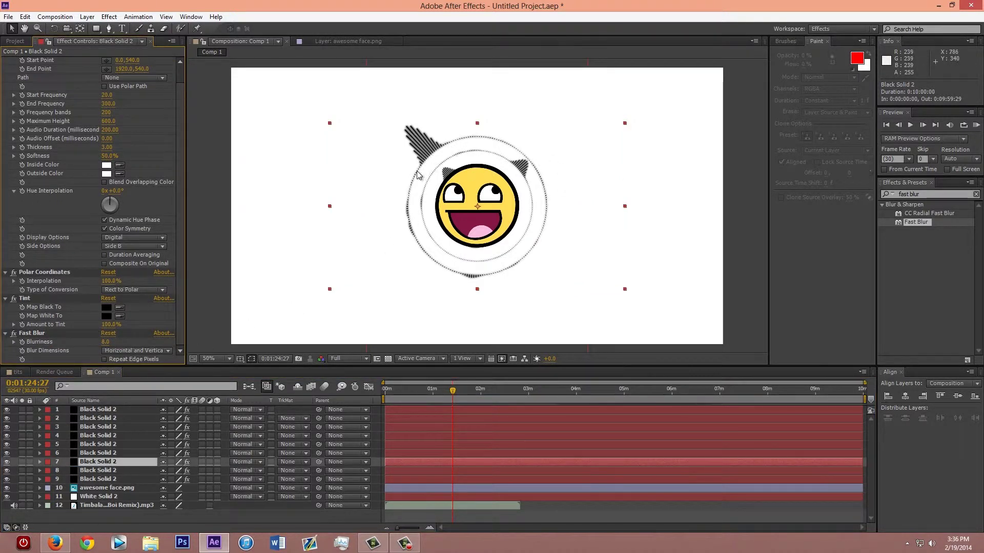
pyautogui.click(106, 342)
pyautogui.click(141, 342)
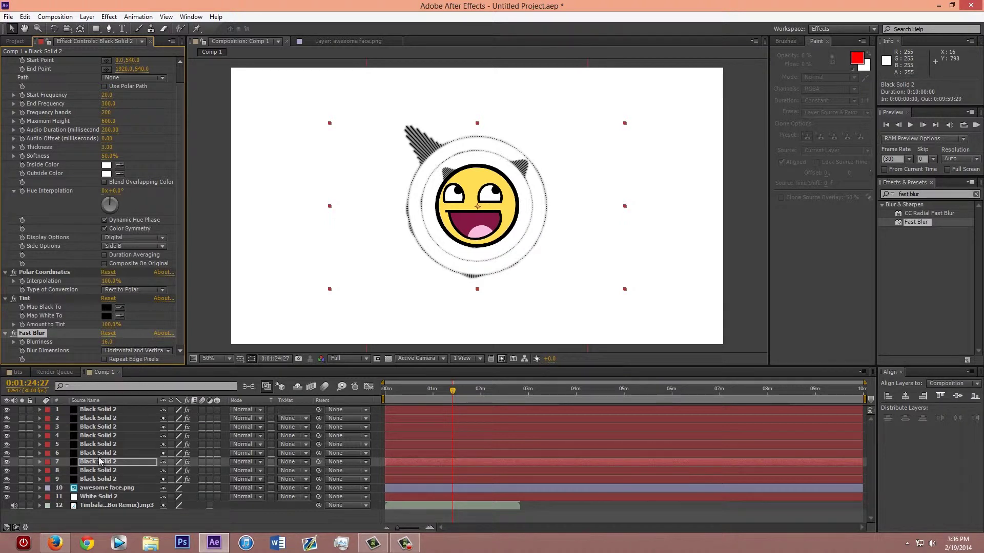
pyautogui.hotkey('ctrl', 'Down')
pyautogui.click(107, 360)
pyautogui.press('Return')
pyautogui.hotkey('ctrl', 'Down')
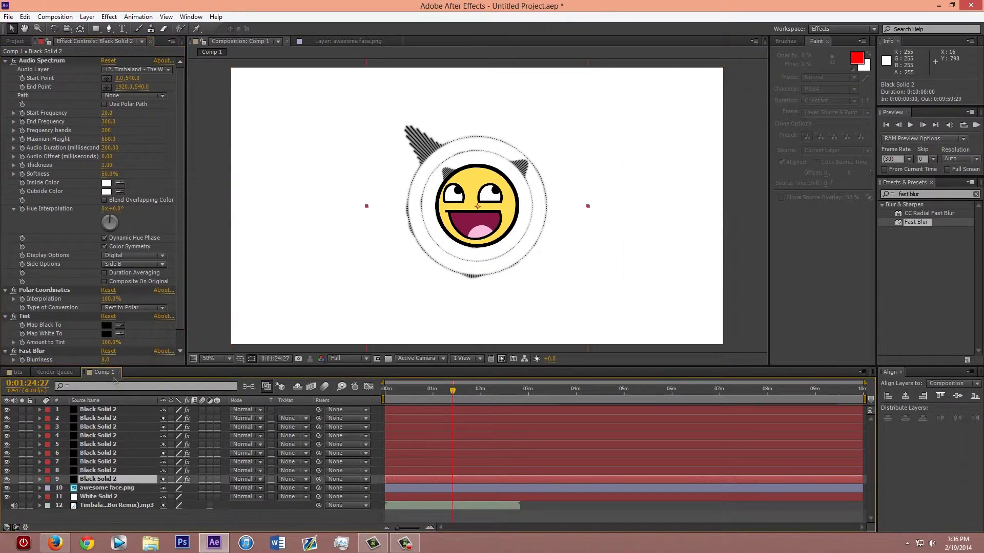
pyautogui.click(107, 360)
pyautogui.write('16')
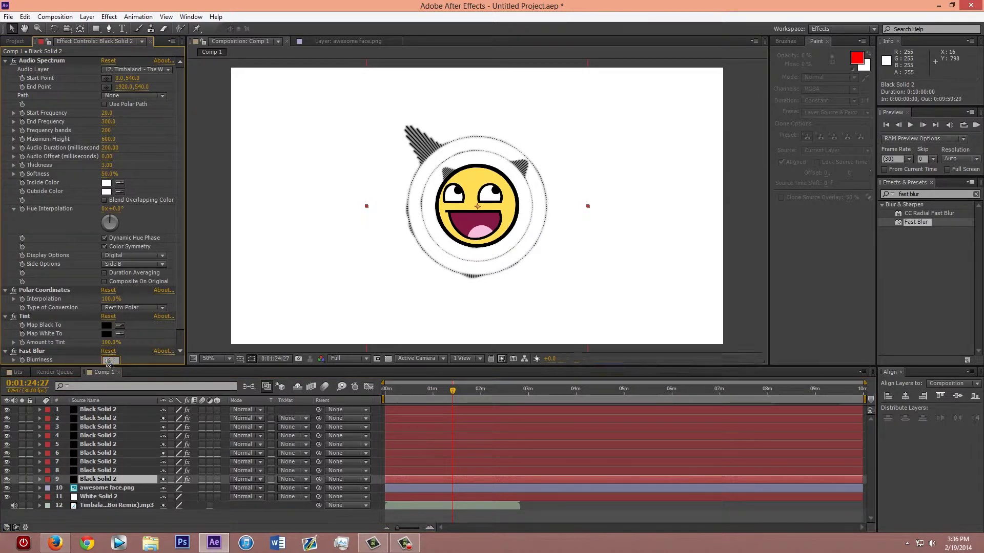
pyautogui.press('Return')
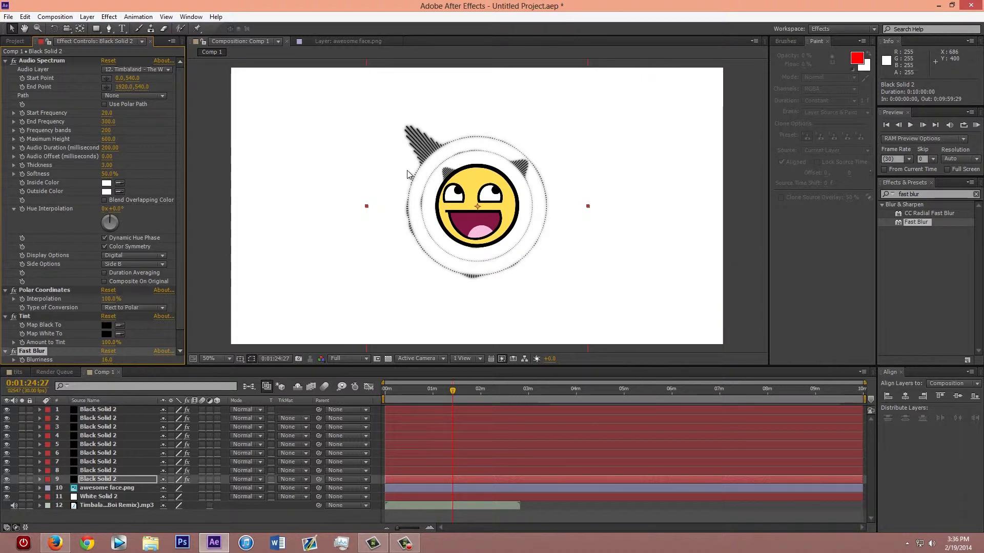
pyautogui.scroll(-2, 181, 308)
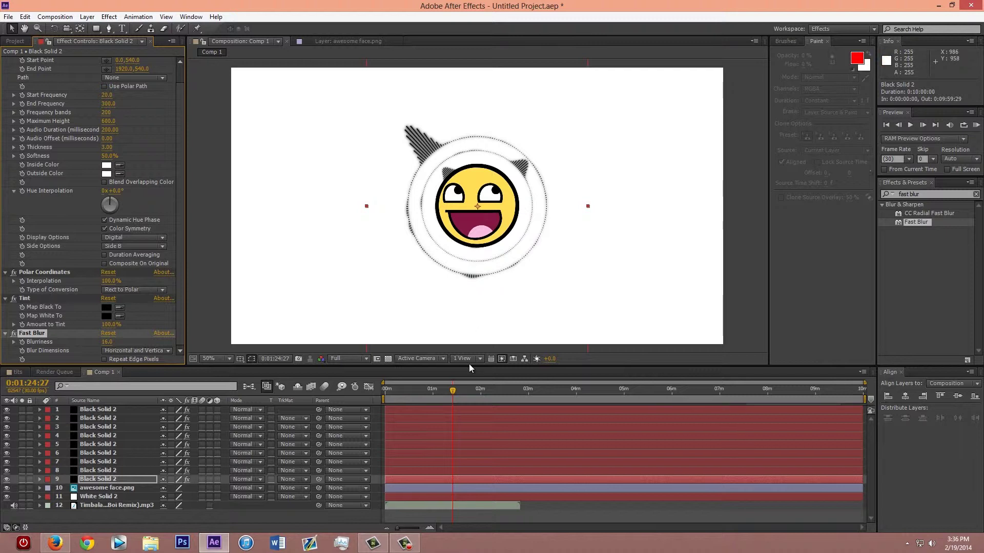
pyautogui.click(135, 517)
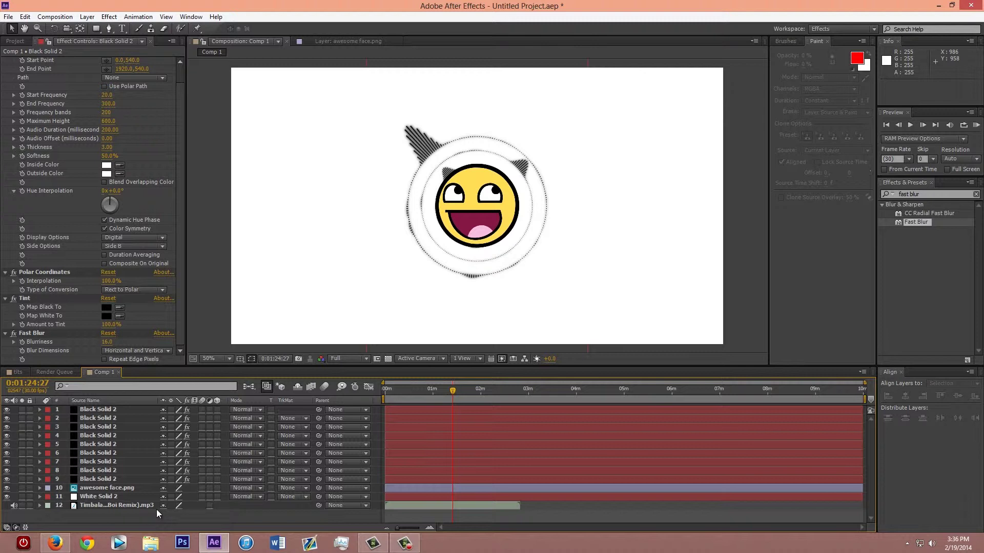
# Rename the composition Comp 1 as Final
pyautogui.click(55, 17)
pyautogui.click(77, 42)
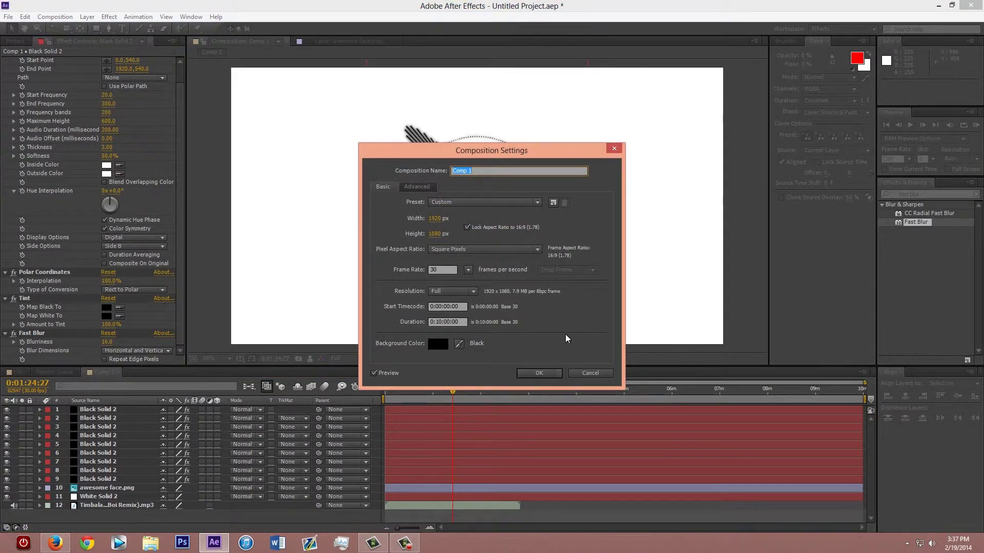
pyautogui.write('Final')
pyautogui.press('Return')
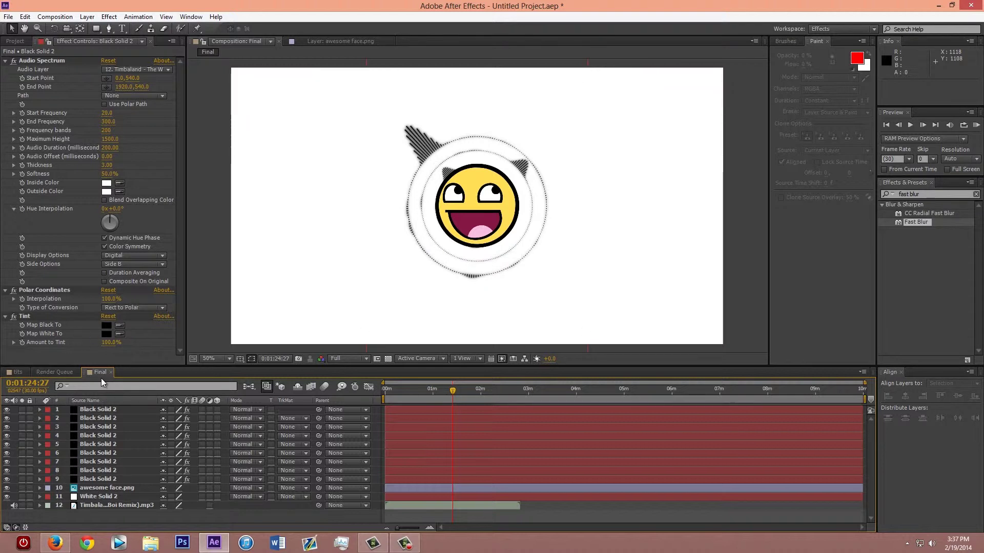
# Close the timeline of the old three-solid composition and place the Final timeline ahead of the Render Queue
pyautogui.click(20, 372)
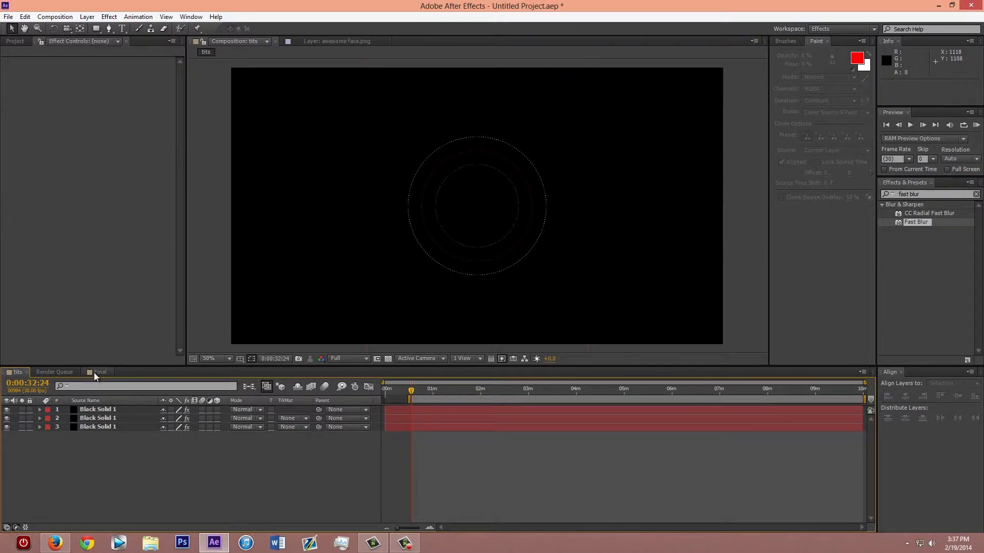
pyautogui.click(27, 373)
pyautogui.moveTo(60, 373); pyautogui.dragTo(30, 378)
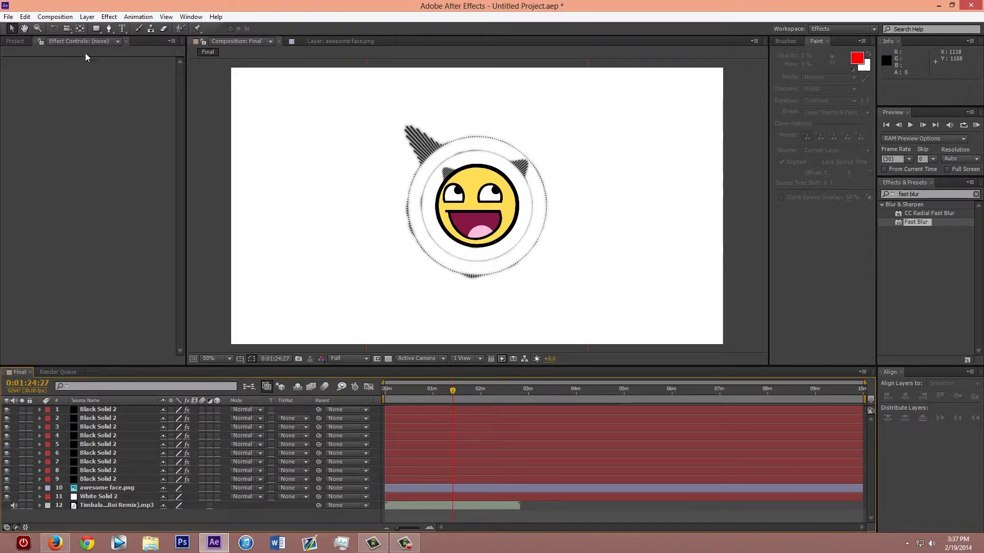
# Rename the spectrum composition as qwasflisdgkusdg
pyautogui.click(56, 17)
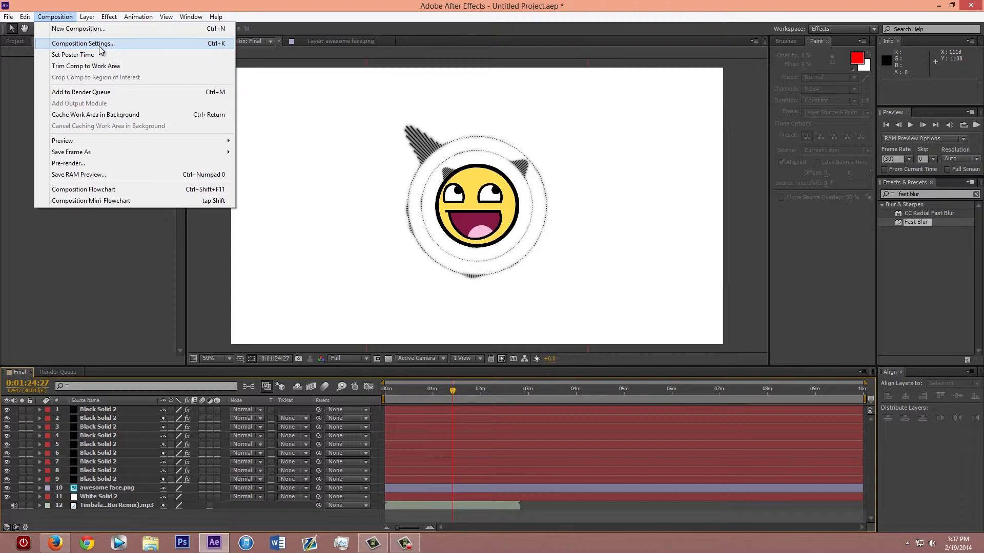
pyautogui.click(83, 43)
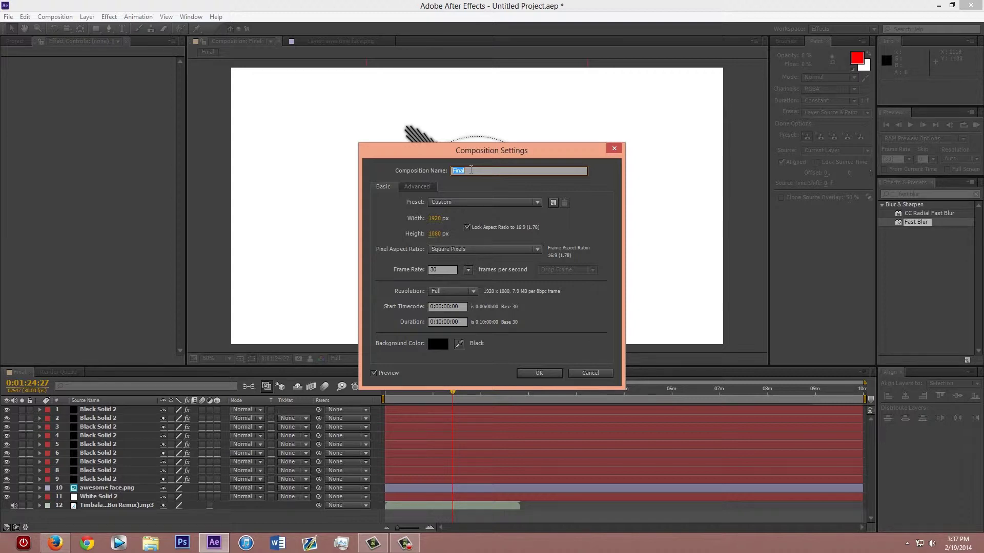
pyautogui.write('qwasflisdgkusdg')
pyautogui.click(543, 373)
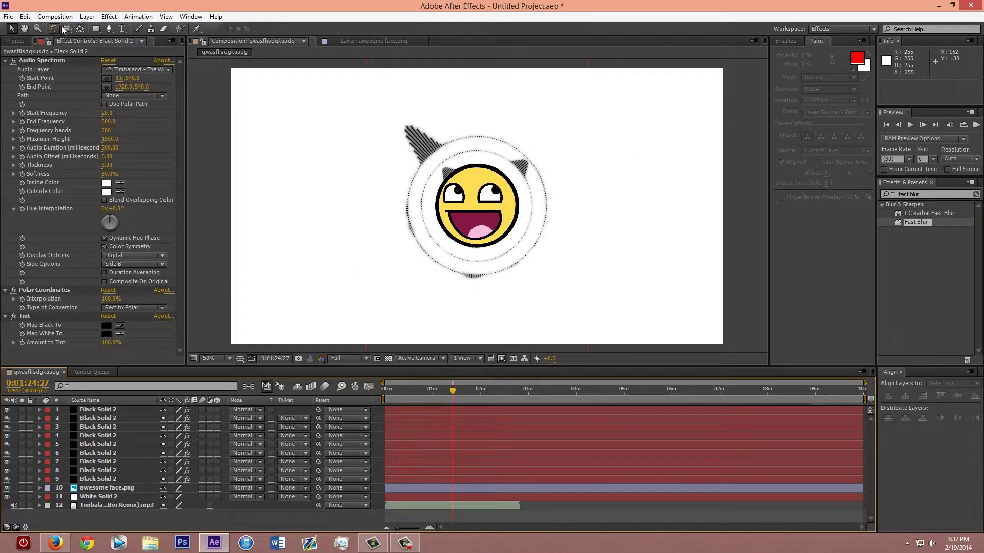
# Create a 1920 x 1080, 30 fps, ten-minute composition named Final and place its timeline ahead of the Render Queue
pyautogui.click(56, 16)
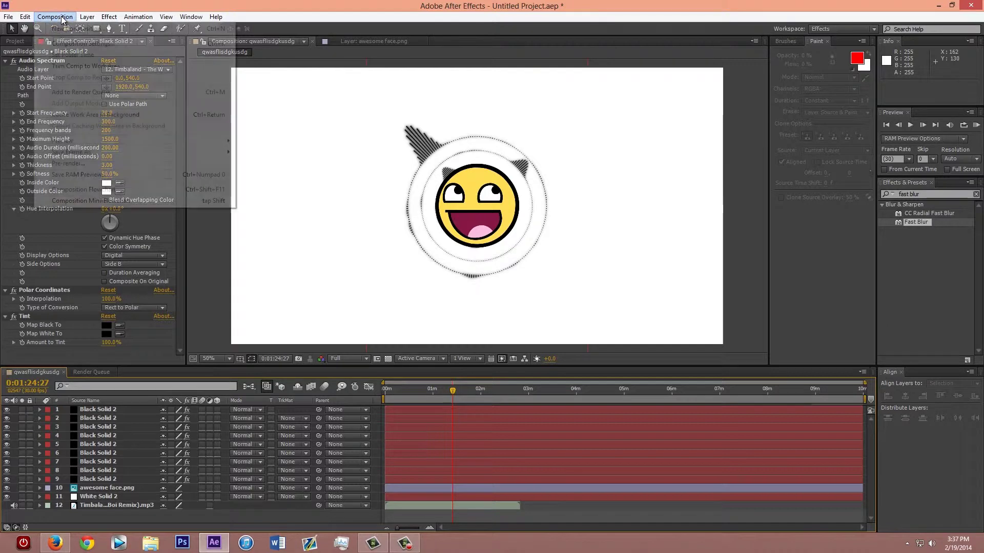
pyautogui.click(92, 32)
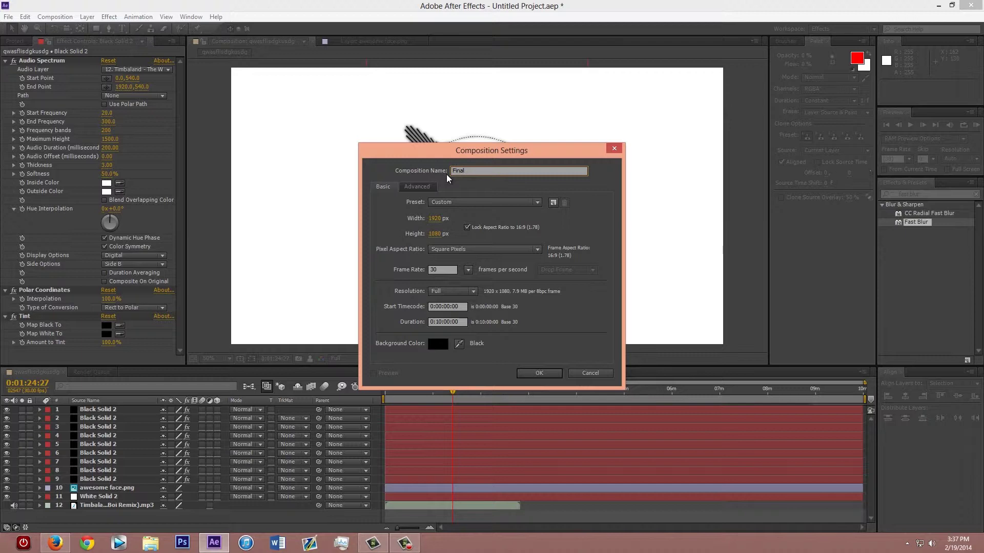
pyautogui.press('Return')
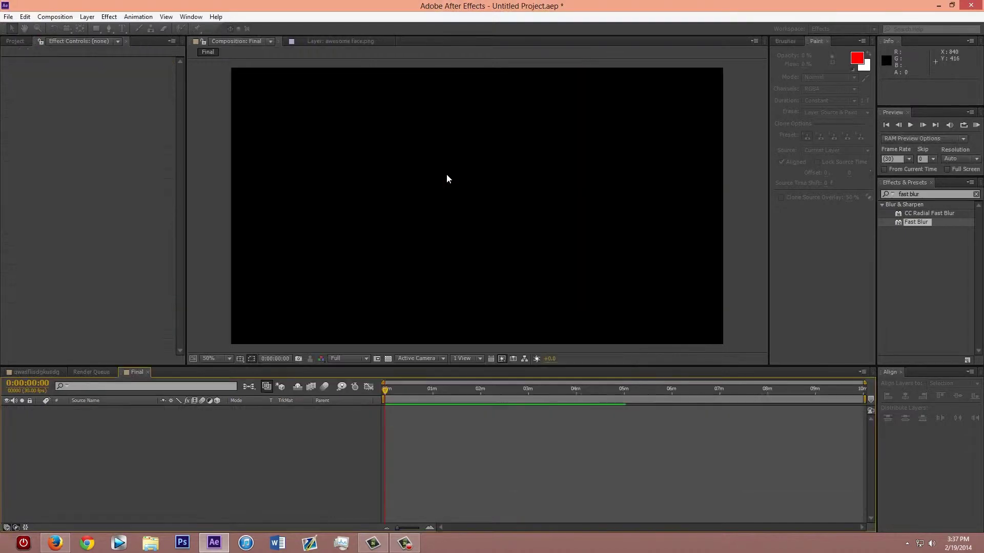
pyautogui.moveTo(140, 376); pyautogui.dragTo(91, 379)
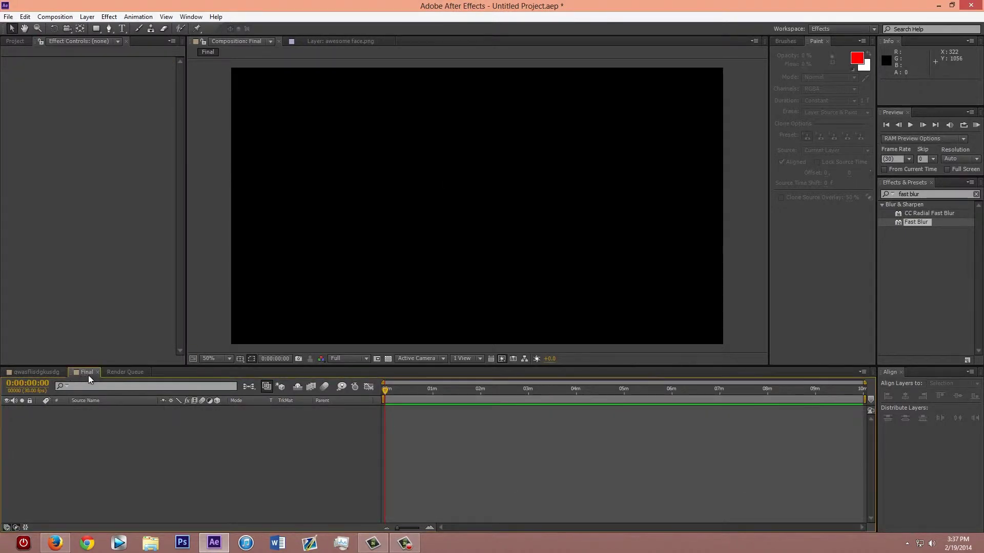
# Nest the qwasflisdgkusdg composition as a layer in the Final composition
pyautogui.click(16, 41)
pyautogui.click(39, 162)
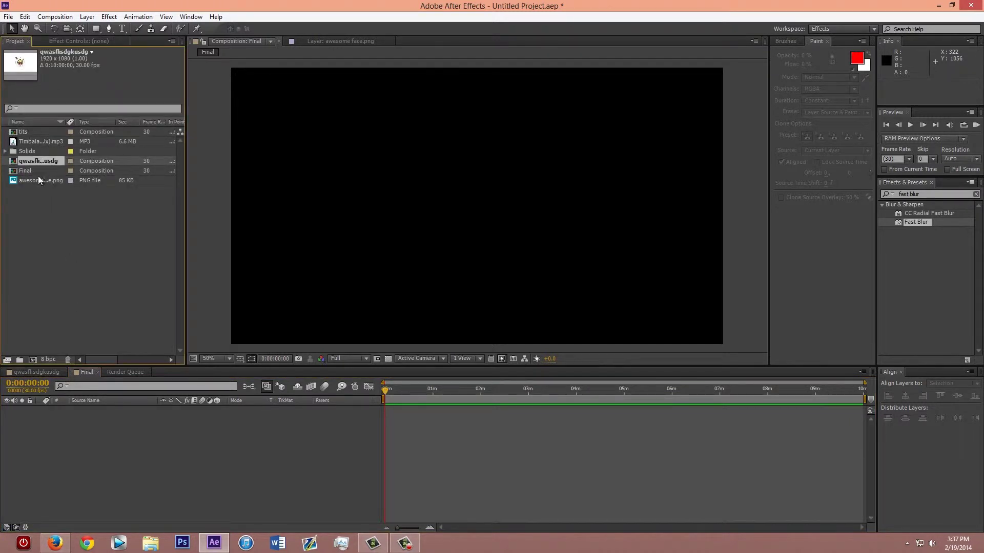
pyautogui.click(37, 372)
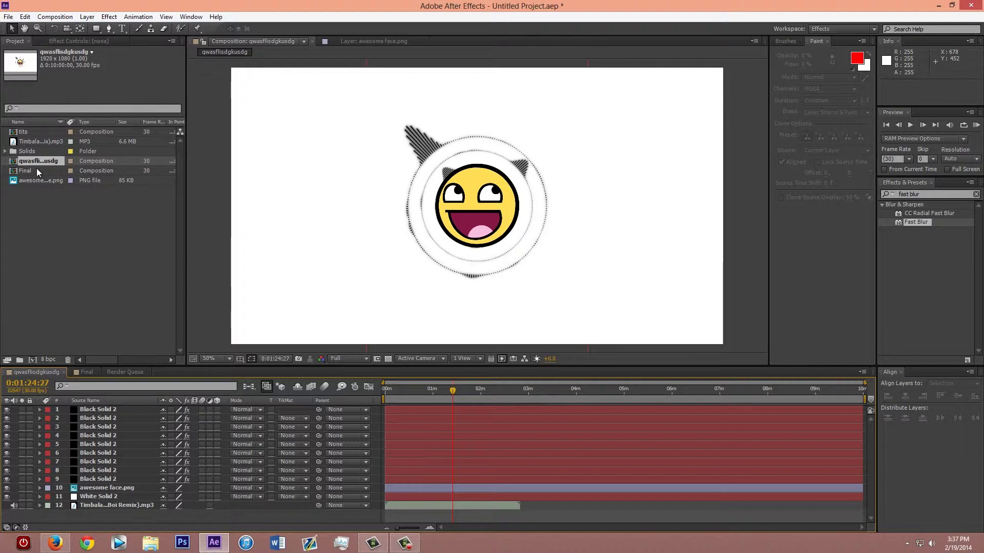
pyautogui.click(85, 372)
pyautogui.click(48, 195)
pyautogui.click(48, 161)
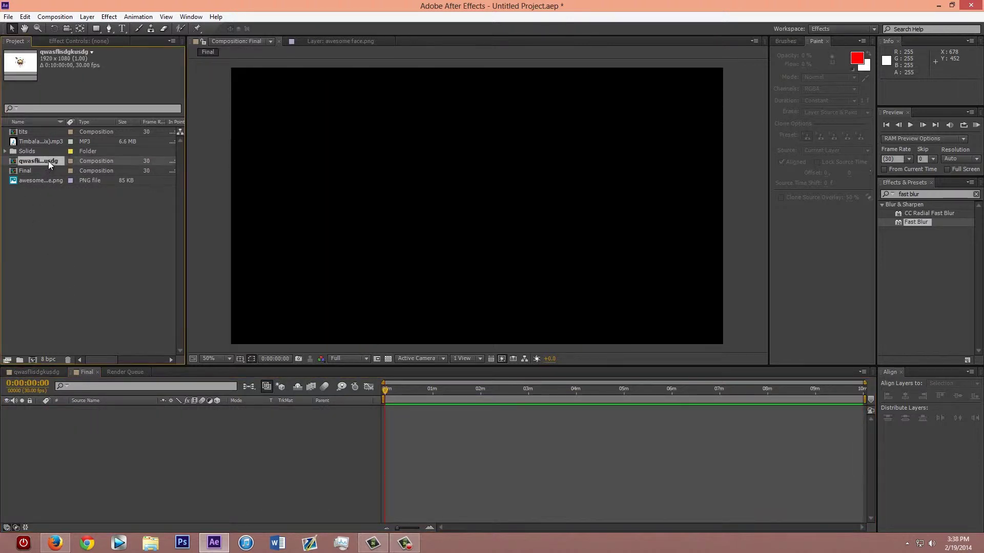
pyautogui.moveTo(48, 161); pyautogui.dragTo(141, 501)
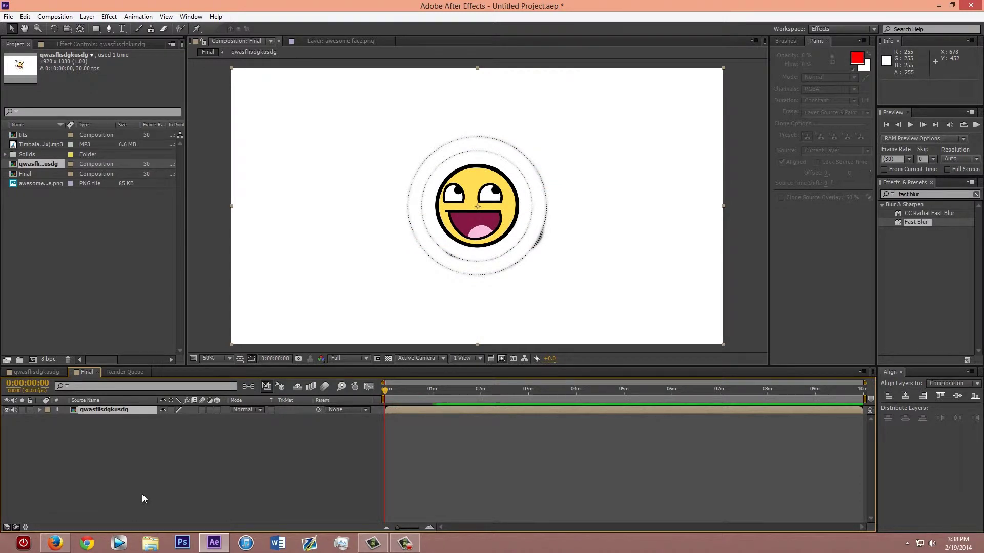
# Copy the White Solid 2 layer in the qwasflisdgkusdg composition and delete it from there
pyautogui.click(48, 373)
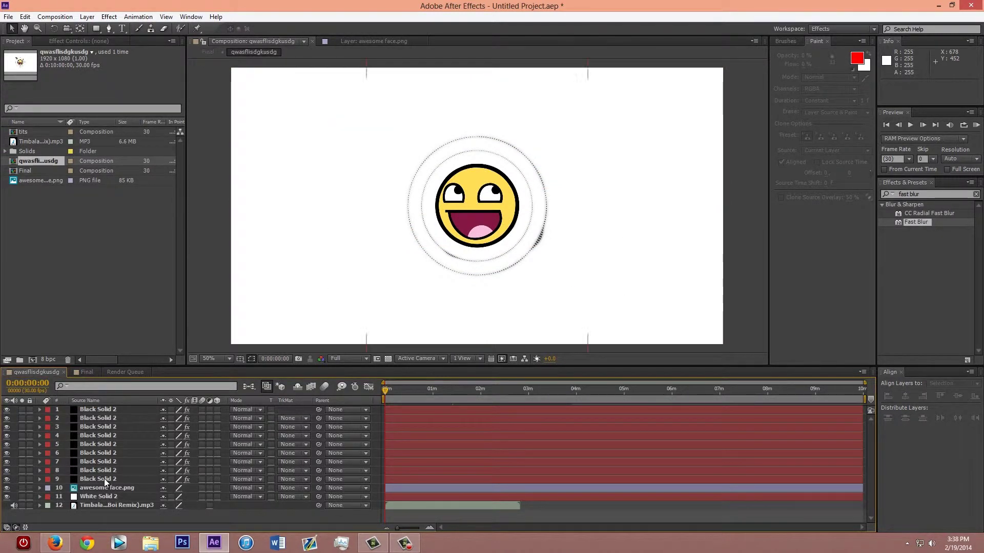
pyautogui.click(90, 497)
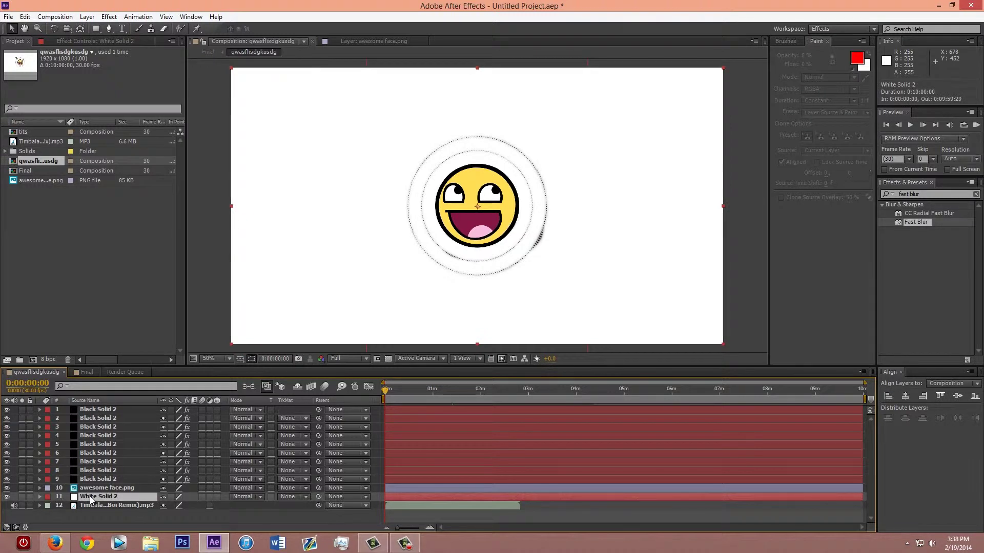
pyautogui.hotkey('ctrl', 'c')
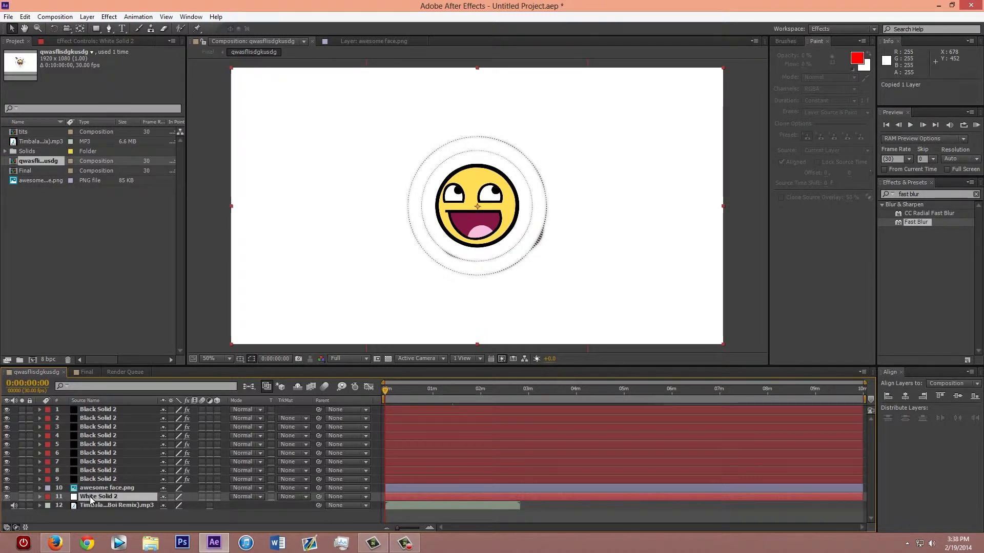
pyautogui.press('Delete')
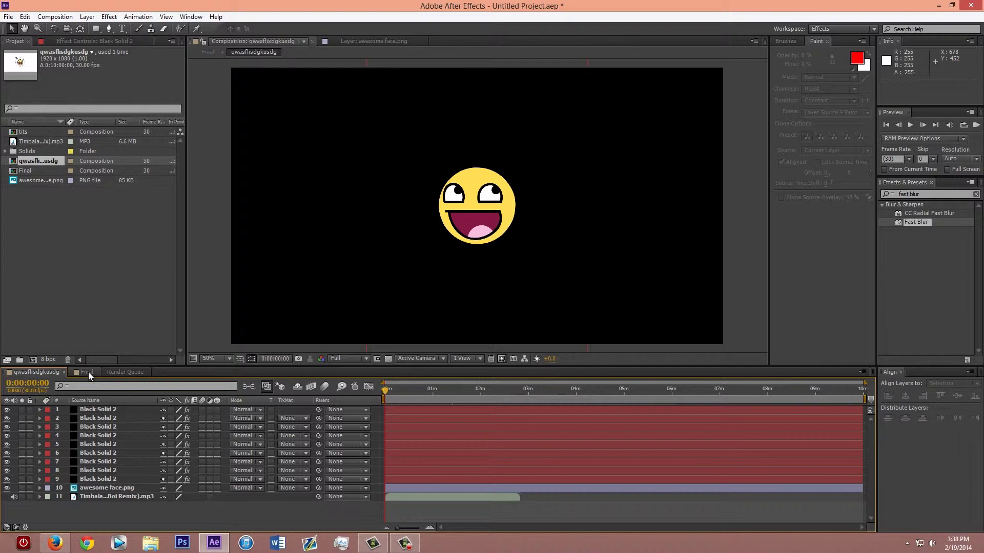
# Add White Solid 2 to the Final composition as a background beneath the qwasflisdgkusdg layer
pyautogui.click(88, 372)
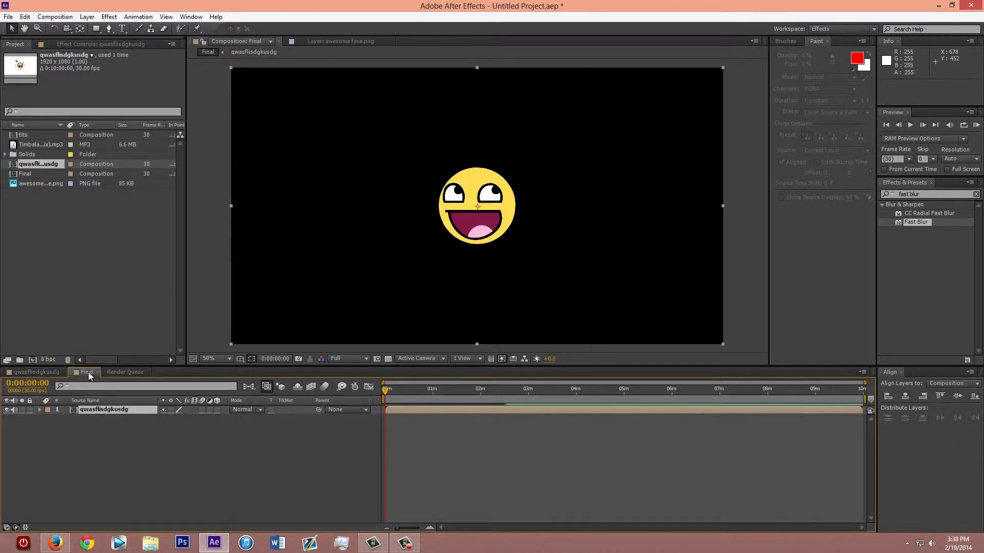
pyautogui.click(134, 437)
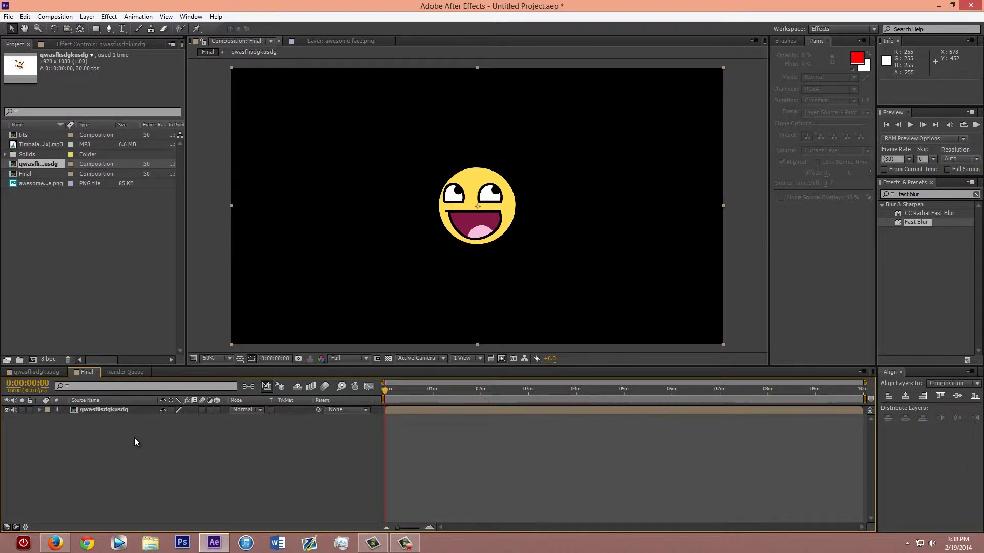
pyautogui.click(47, 374)
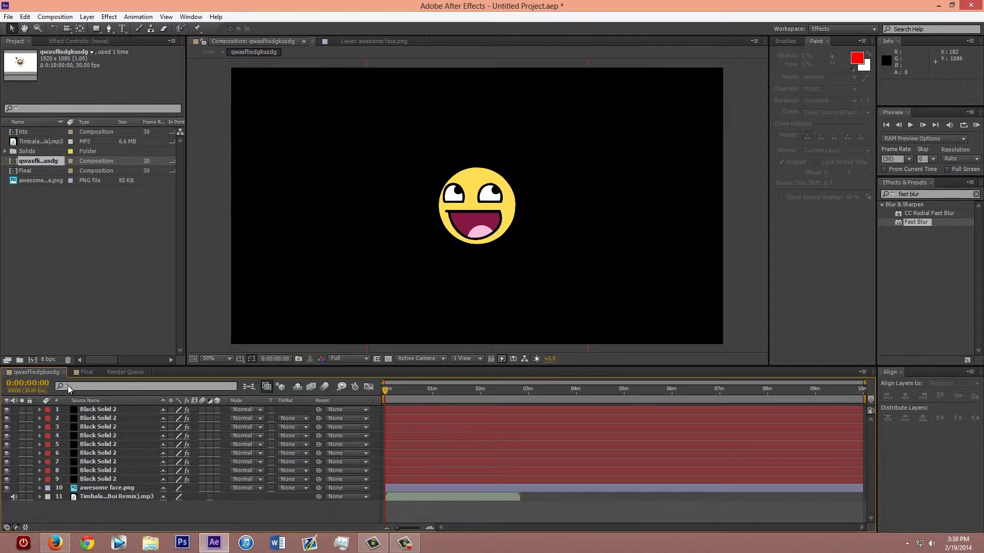
pyautogui.click(83, 373)
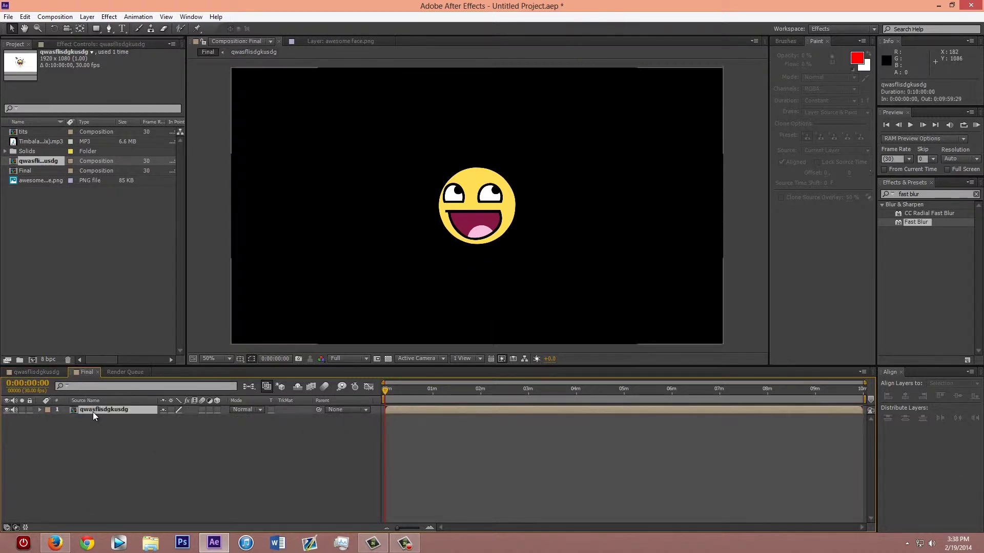
pyautogui.click(95, 413)
pyautogui.click(123, 434)
pyautogui.hotkey('ctrl', 'y')
pyautogui.press('Return')
pyautogui.moveTo(123, 410); pyautogui.dragTo(121, 442)
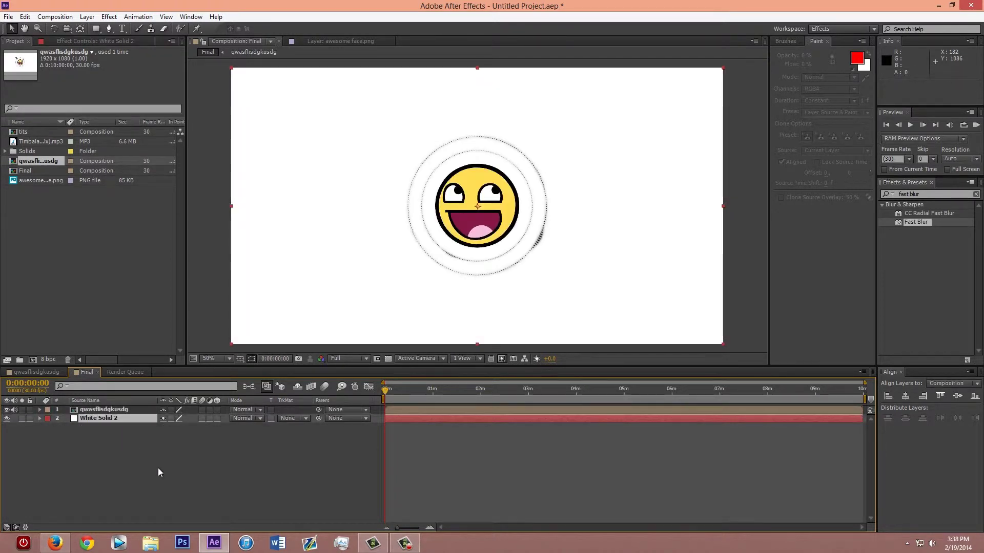
pyautogui.click(312, 451)
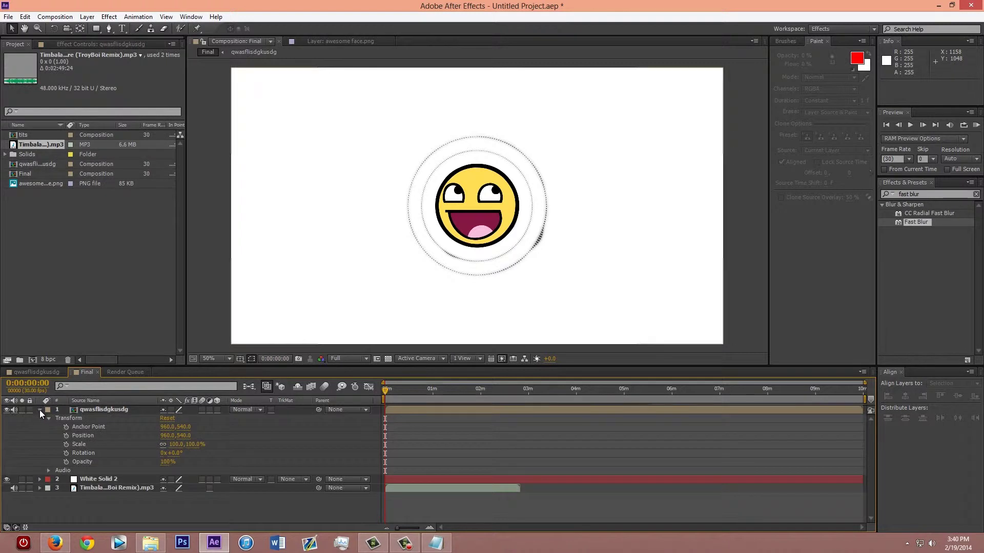
pyautogui.click(39, 410)
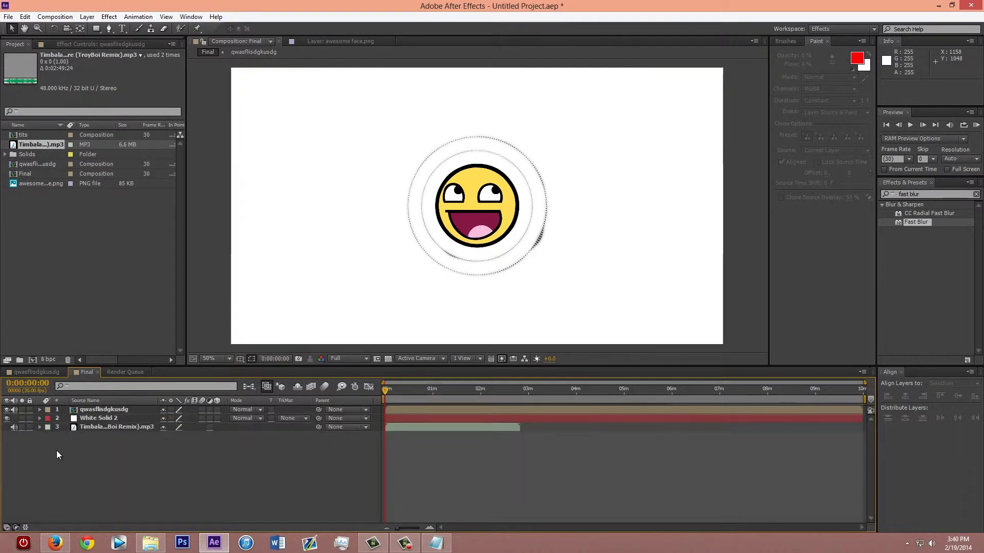
pyautogui.click(96, 411)
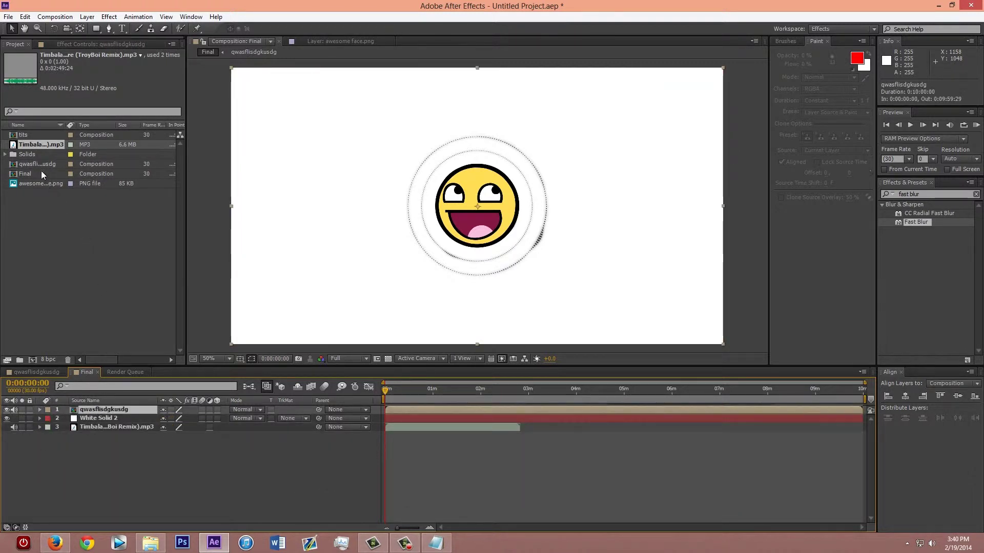
pyautogui.click(101, 444)
pyautogui.click(103, 418)
pyautogui.click(111, 414)
pyautogui.click(111, 416)
pyautogui.click(115, 411)
# Convert the audio of the MP3 layer in the Final composition to keyframes
pyautogui.click(112, 428)
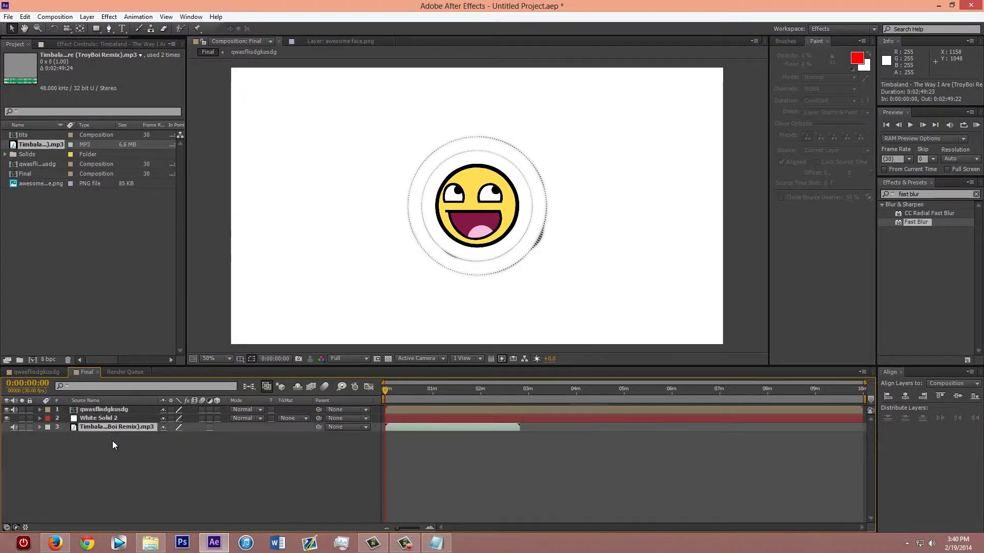
pyautogui.click(112, 442)
pyautogui.rightClick(96, 429)
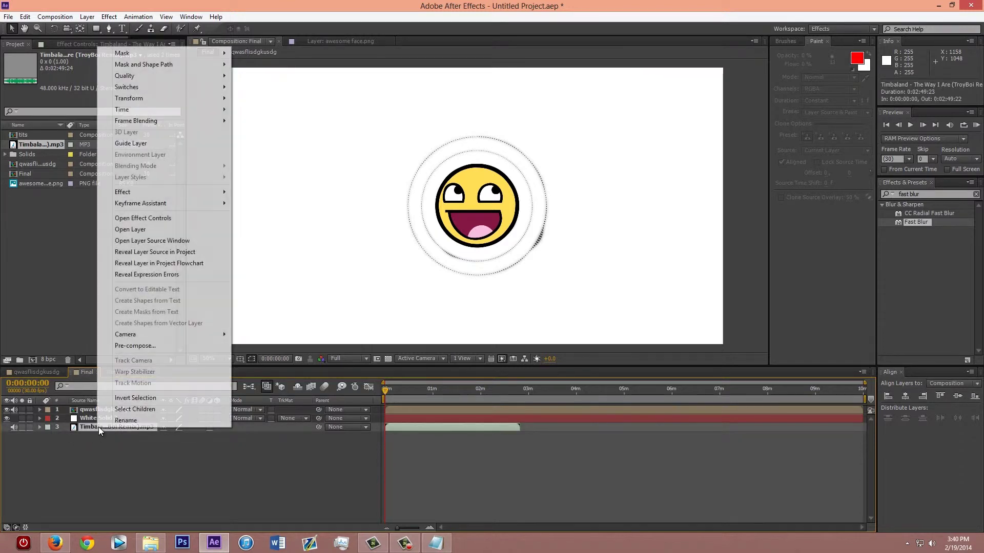
pyautogui.moveTo(209, 205)
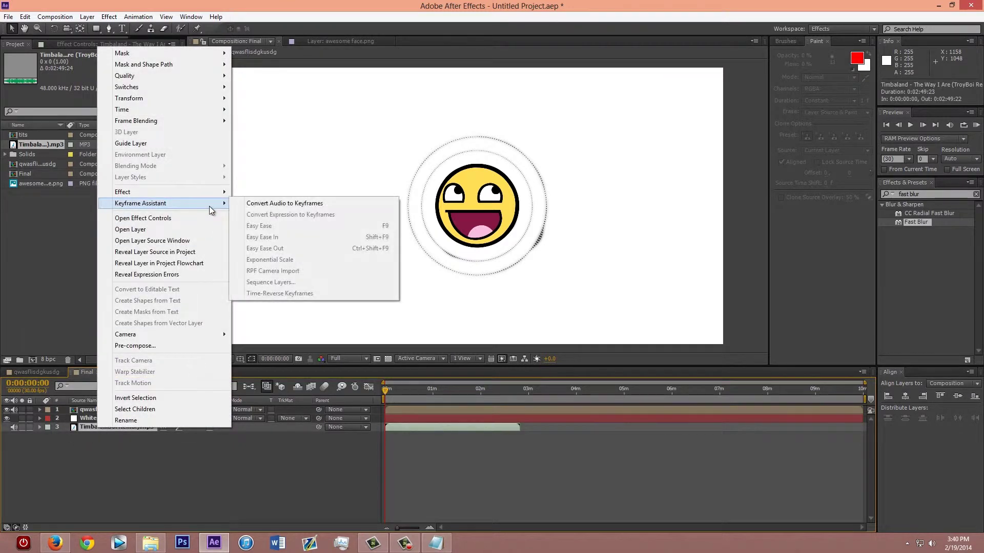
pyautogui.click(257, 204)
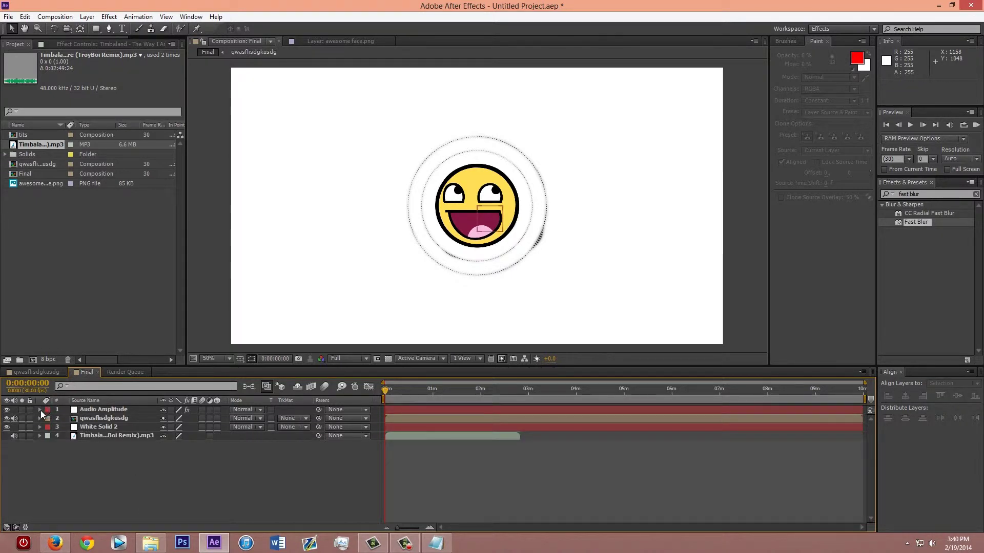
# Add the expression smooth(0.05,11) to the Both Channels slider of the Audio Amplitude layer
pyautogui.click(40, 410)
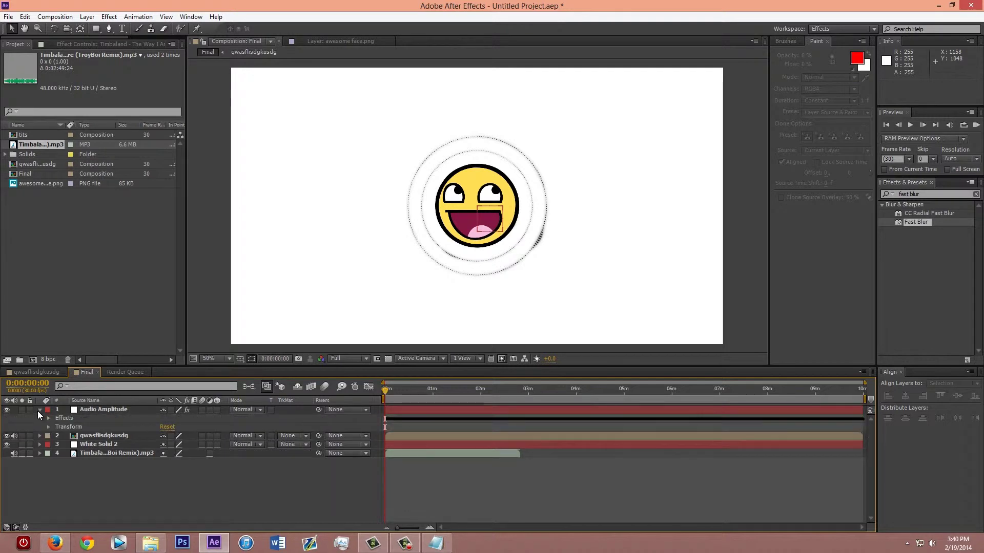
pyautogui.click(49, 418)
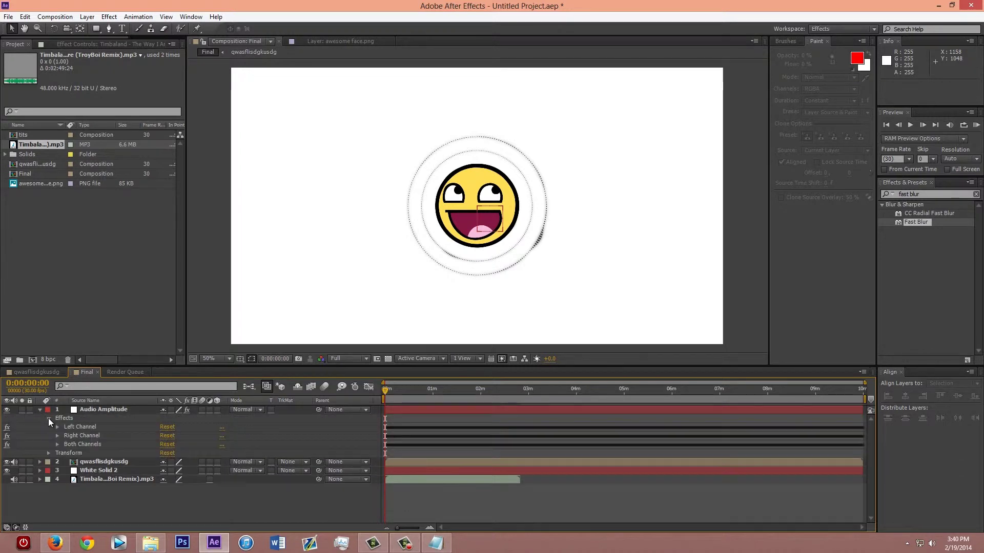
pyautogui.click(57, 444)
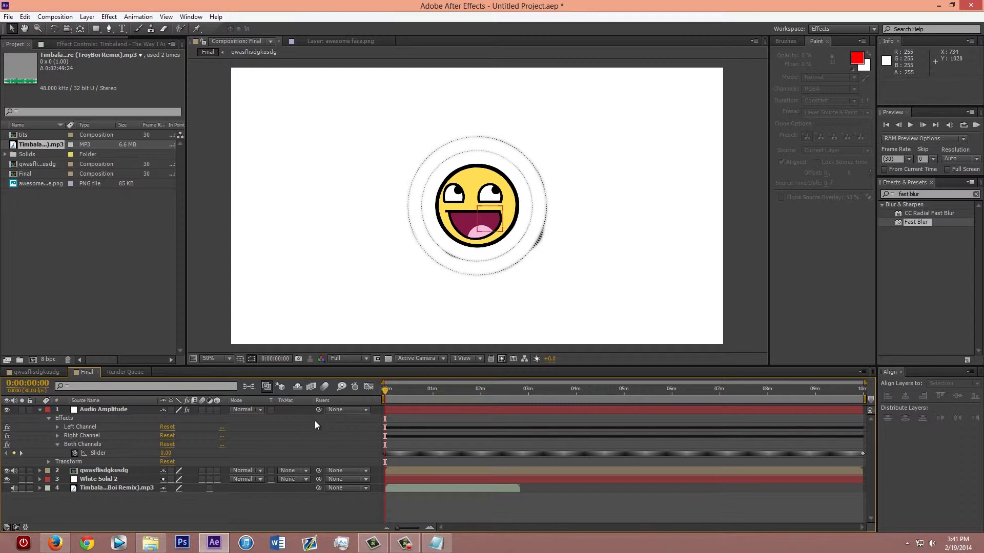
pyautogui.keyDown('alt'); pyautogui.click(75, 454); pyautogui.keyUp('alt')
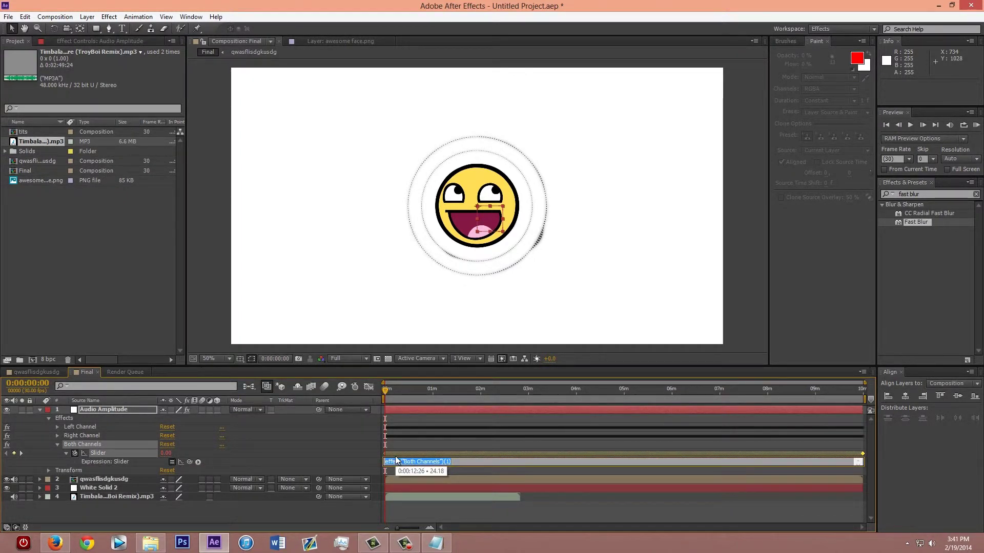
pyautogui.write('smooth(0.05,11')
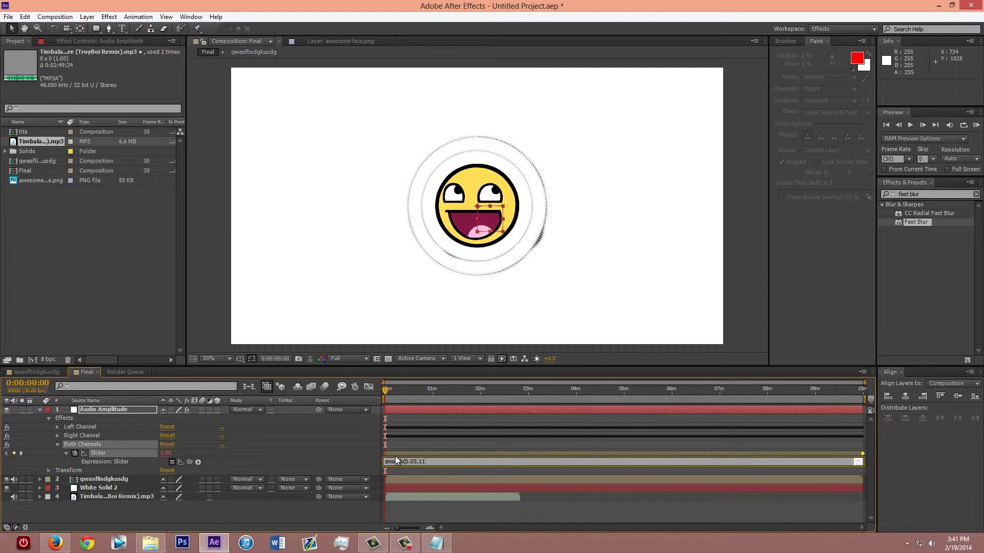
pyautogui.click(349, 456)
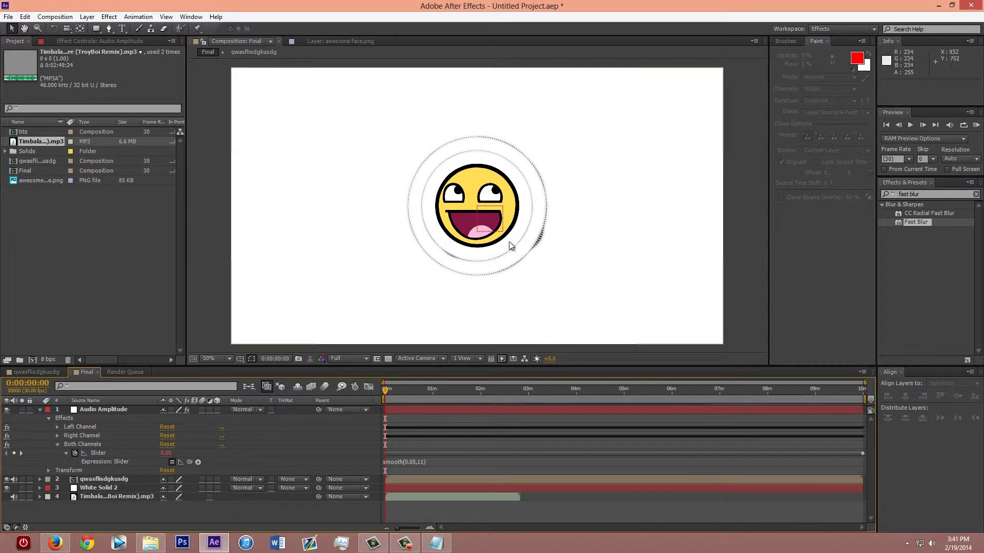
# Reveal the transform properties of the qwasflisdgkusdg layer and copy the Pulse to audio expression from the AE Expressions notes in Notepad
pyautogui.click(39, 409)
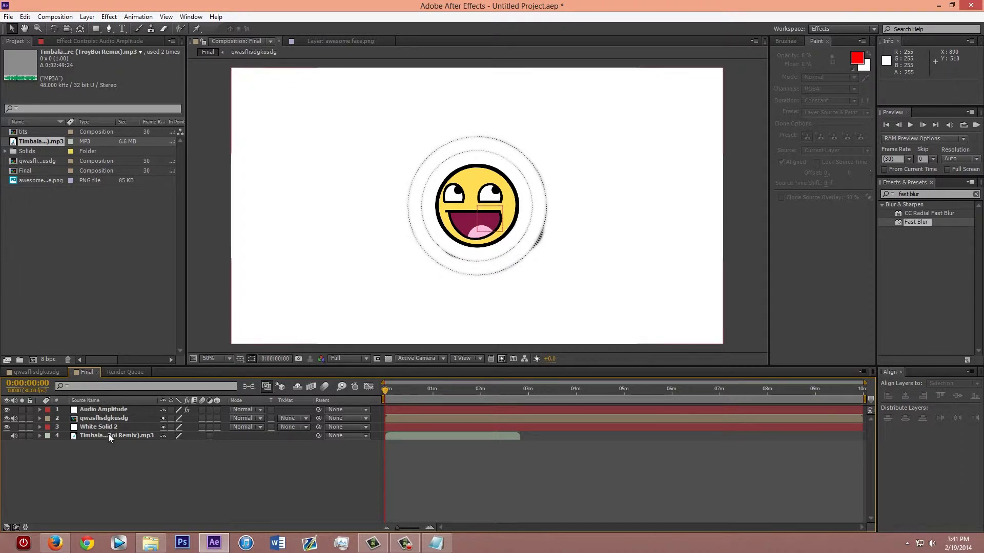
pyautogui.click(39, 418)
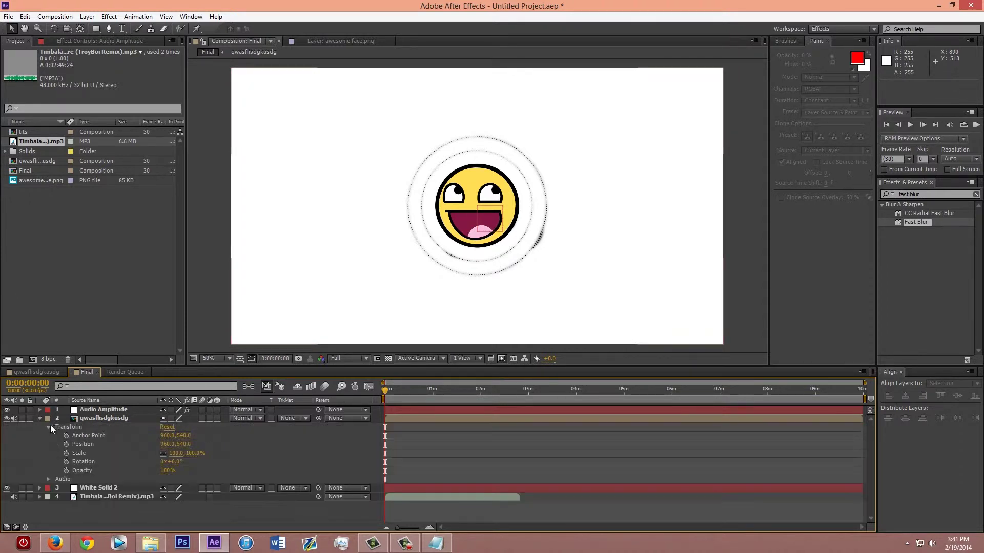
pyautogui.click(94, 418)
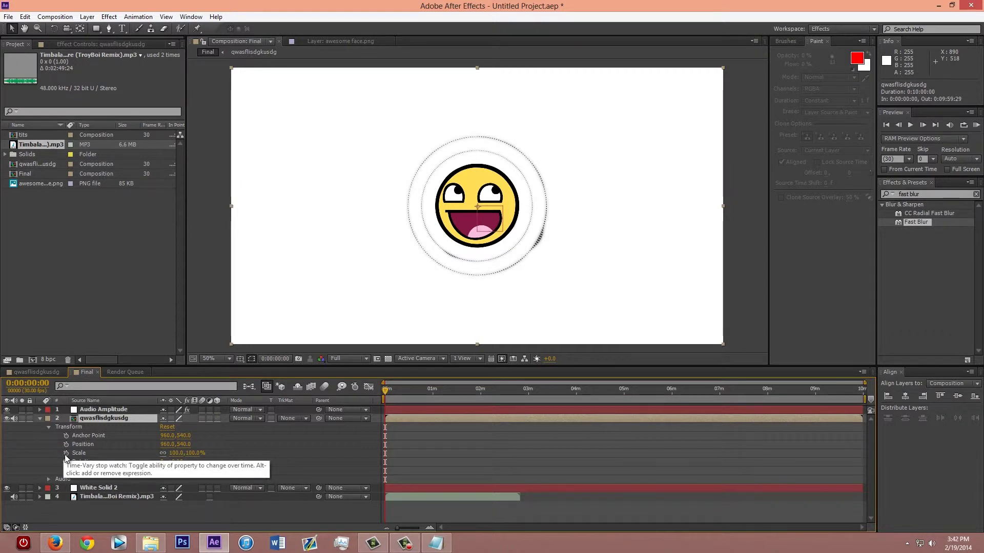
pyautogui.click(435, 543)
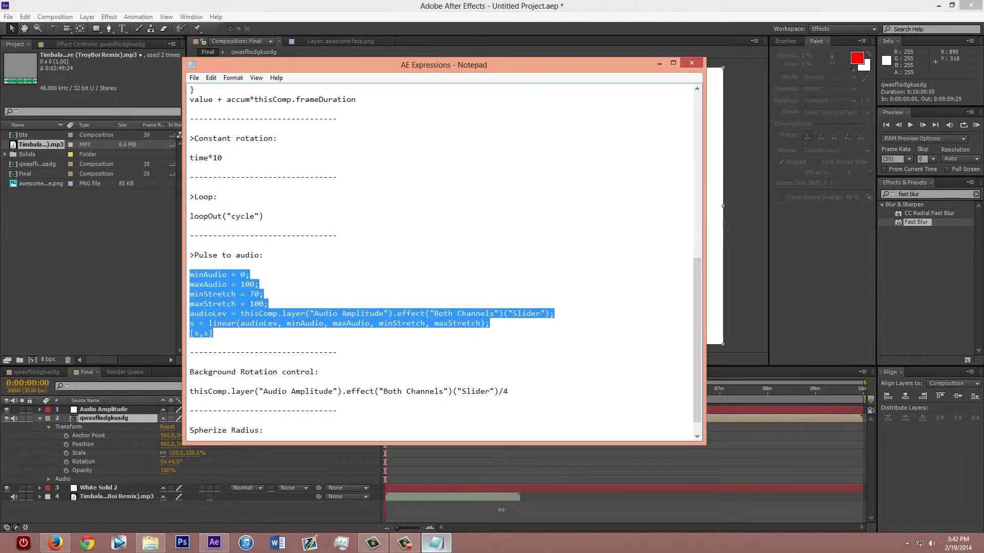
pyautogui.rightClick(235, 307)
pyautogui.click(274, 333)
# Back in After Effects, apply the copied expression to the qwasflisdgkusdg layer's Scale, with minStretch 100 and maxStretch 110
pyautogui.click(44, 446)
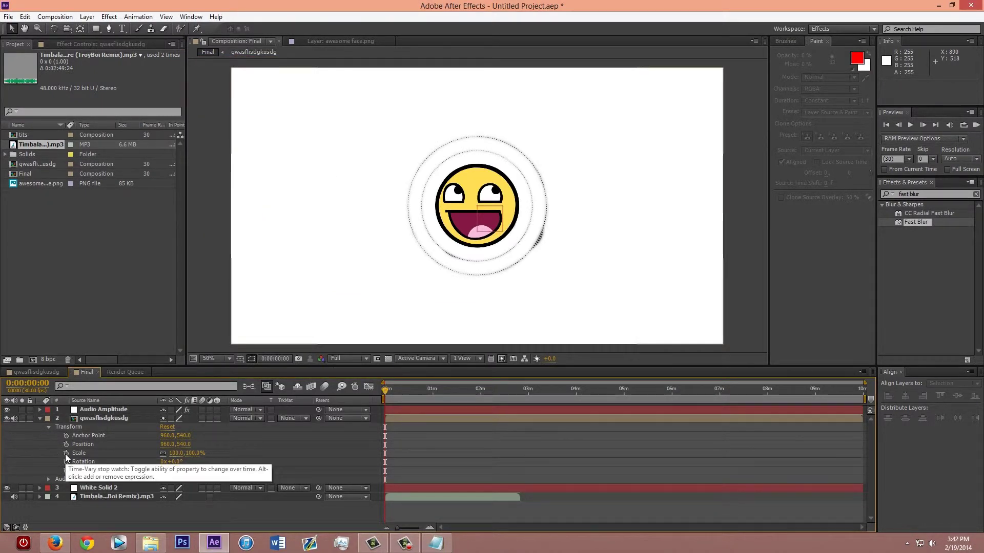
pyautogui.keyDown('alt'); pyautogui.click(67, 453); pyautogui.keyUp('alt')
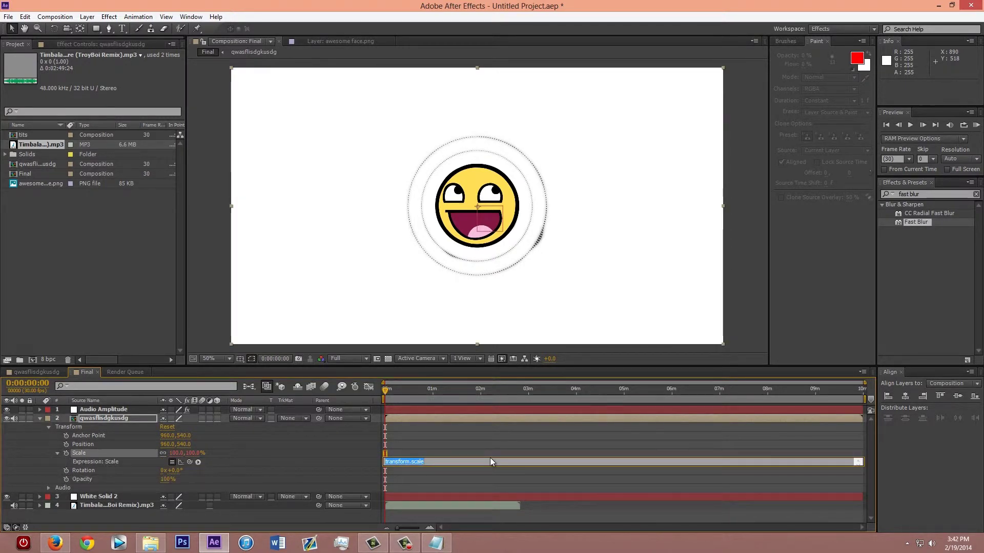
pyautogui.hotkey('ctrl', 'v')
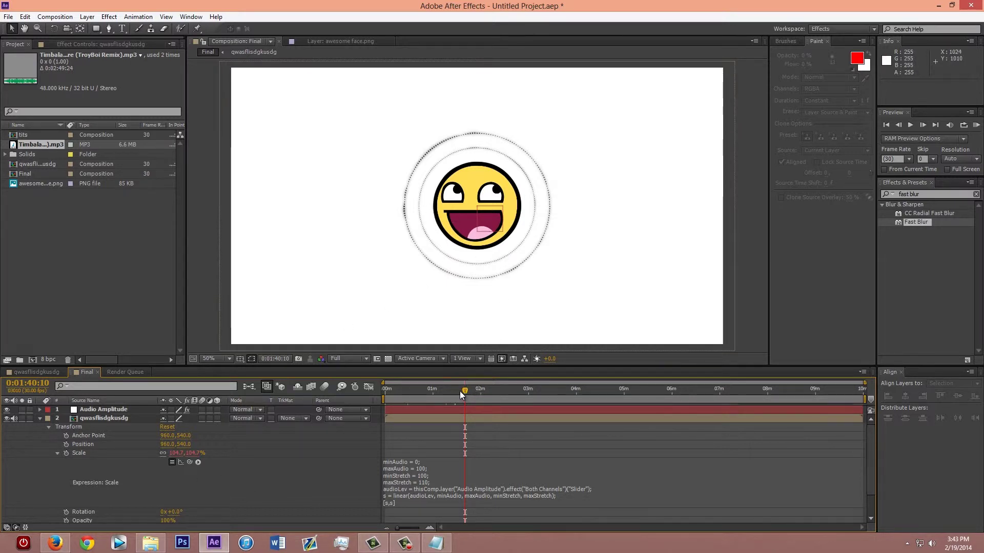
# Preview the audio-driven scale of the nested layer at several times between about 0:00:48 and 0:00:56
pyautogui.moveTo(459, 392); pyautogui.dragTo(431, 393)
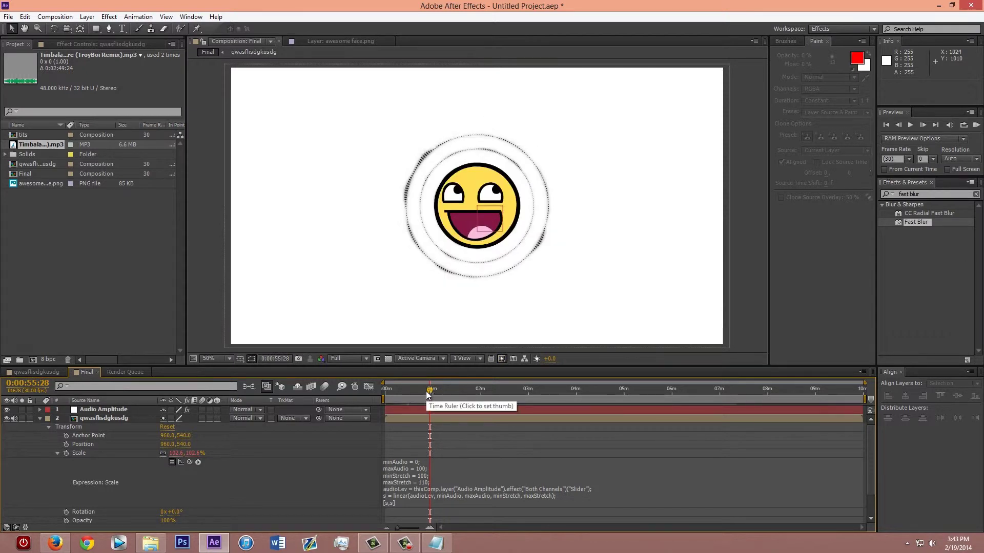
pyautogui.click(423, 391)
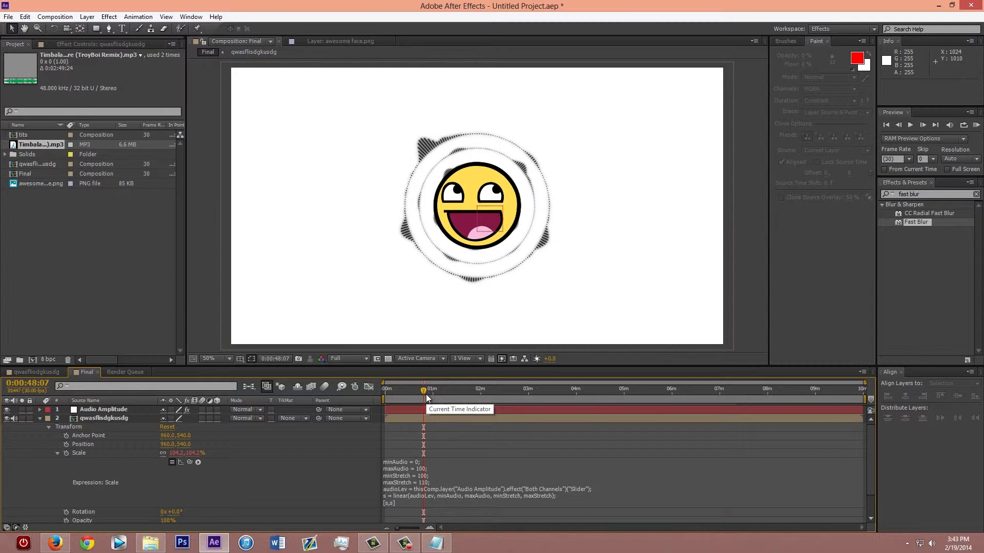
pyautogui.click(429, 391)
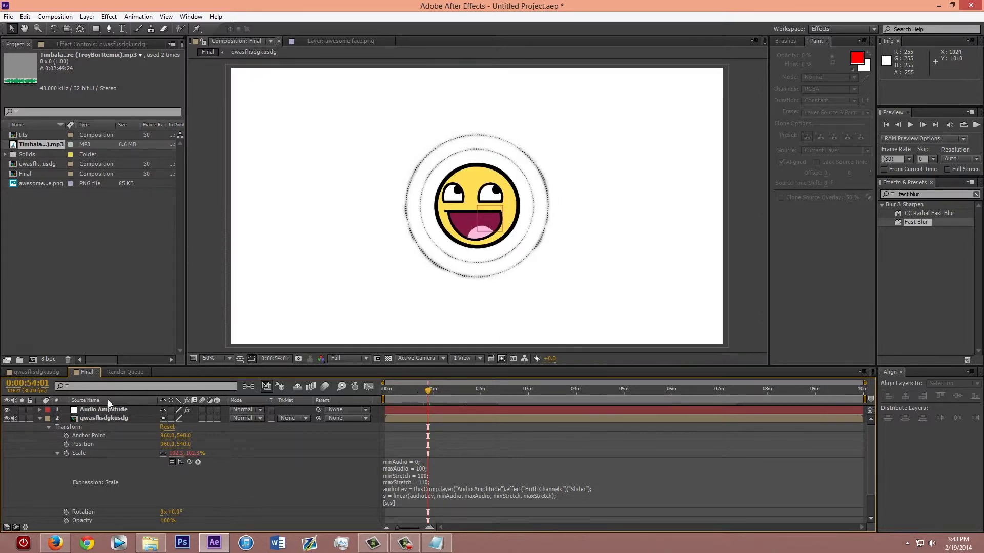
# Collapse the qwasflisdgkusdg layer's properties and select all four layers of the Final composition
pyautogui.click(39, 419)
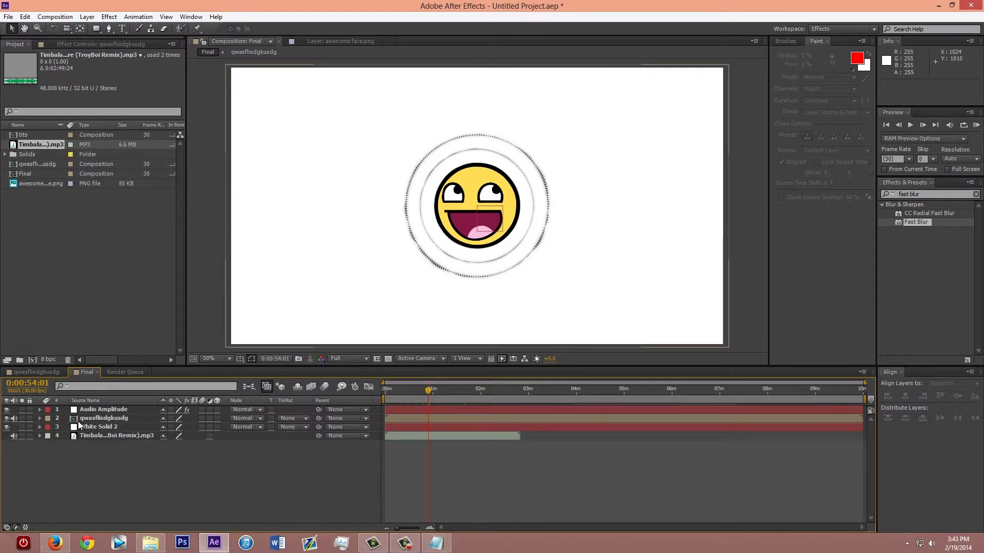
pyautogui.click(98, 420)
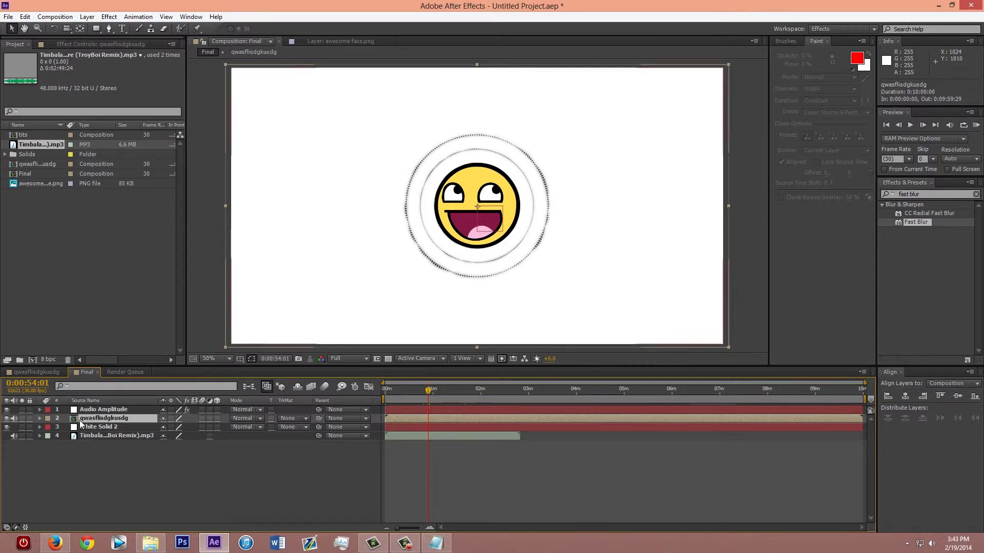
pyautogui.moveTo(88, 456); pyautogui.dragTo(91, 410)
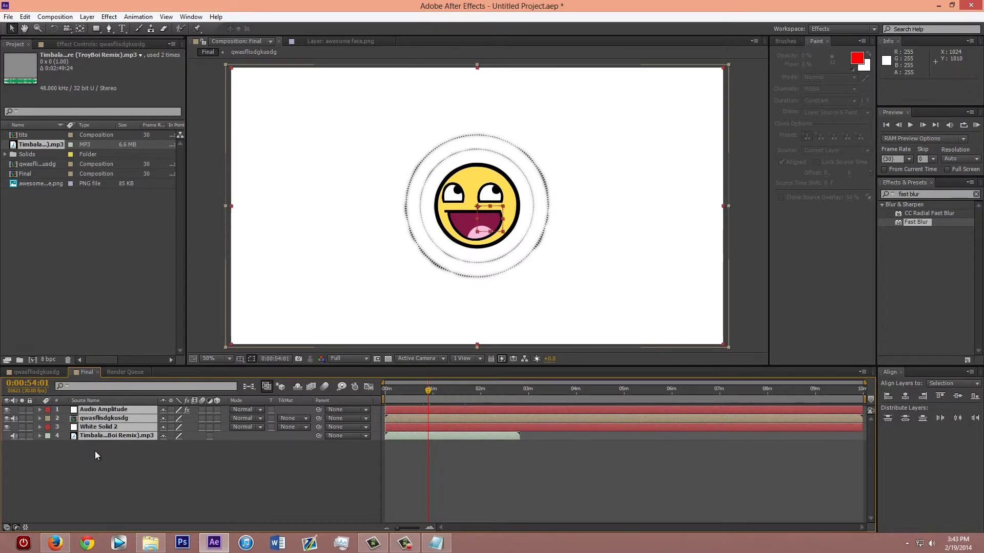
# Deselect the layers and examine the Scale expression on the qwasflisdgkusdg layer, leaving its properties collapsed
pyautogui.click(72, 465)
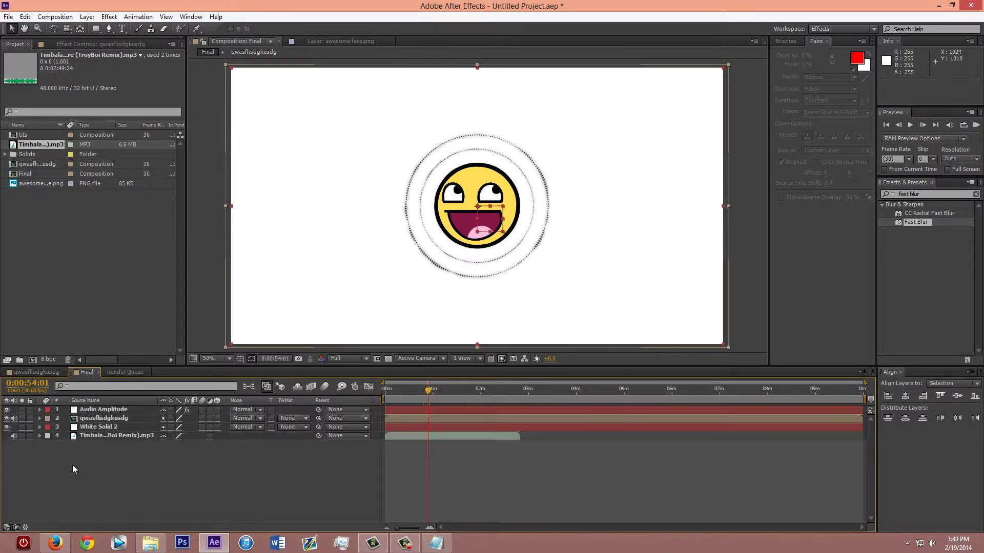
pyautogui.click(39, 419)
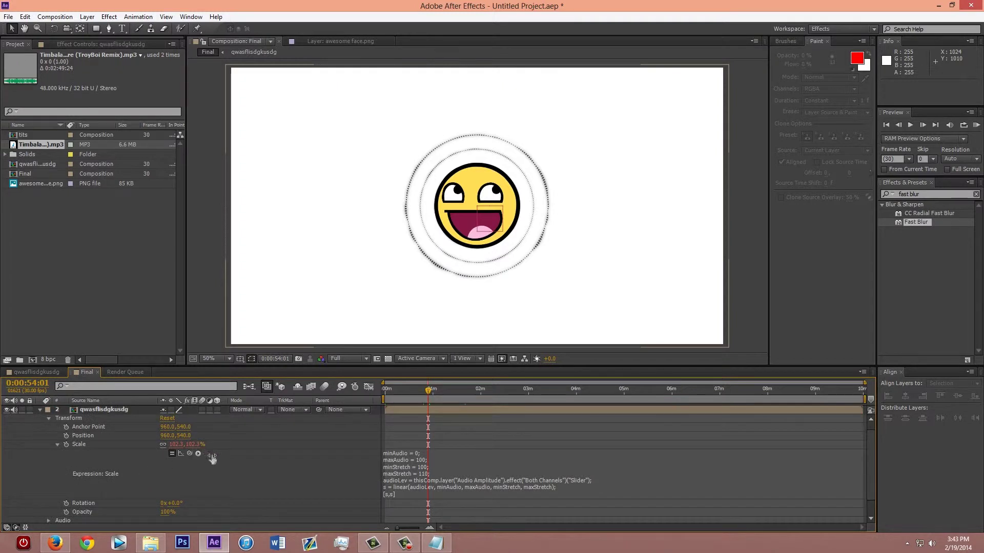
pyautogui.click(419, 484)
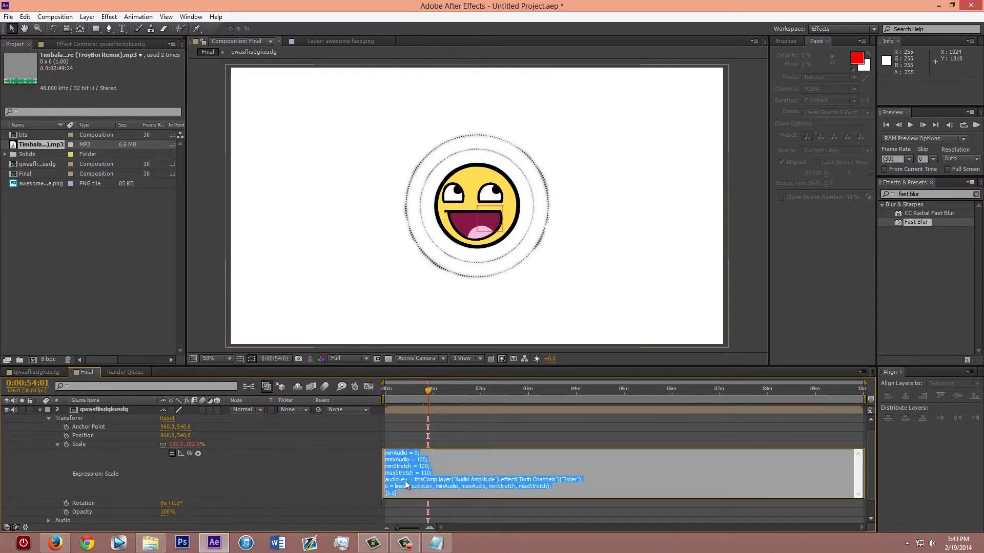
pyautogui.click(349, 465)
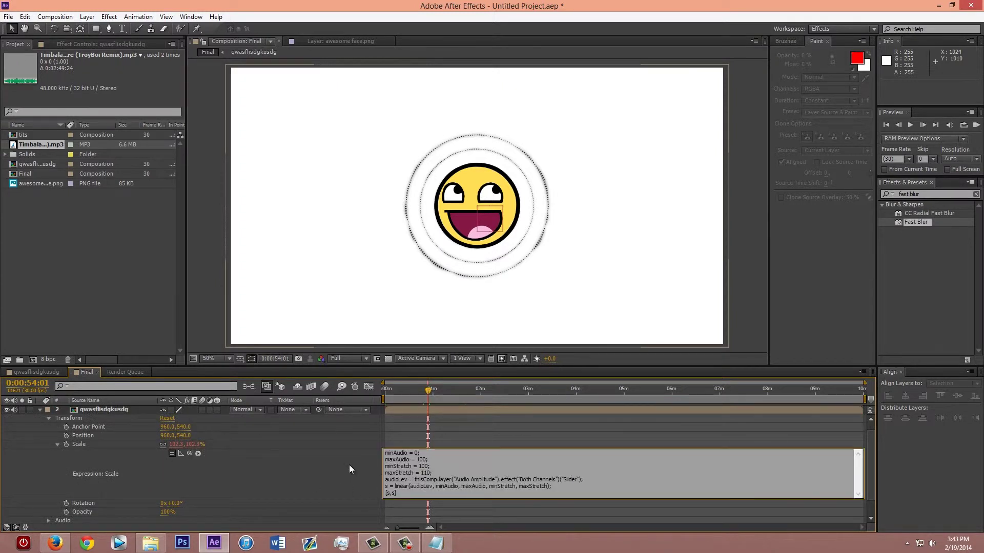
pyautogui.click(40, 411)
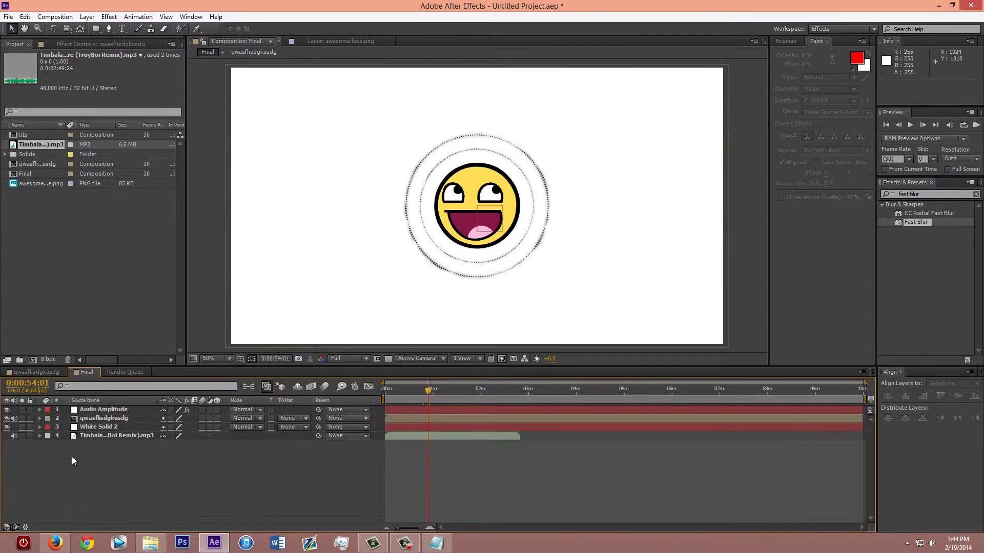
pyautogui.click(88, 419)
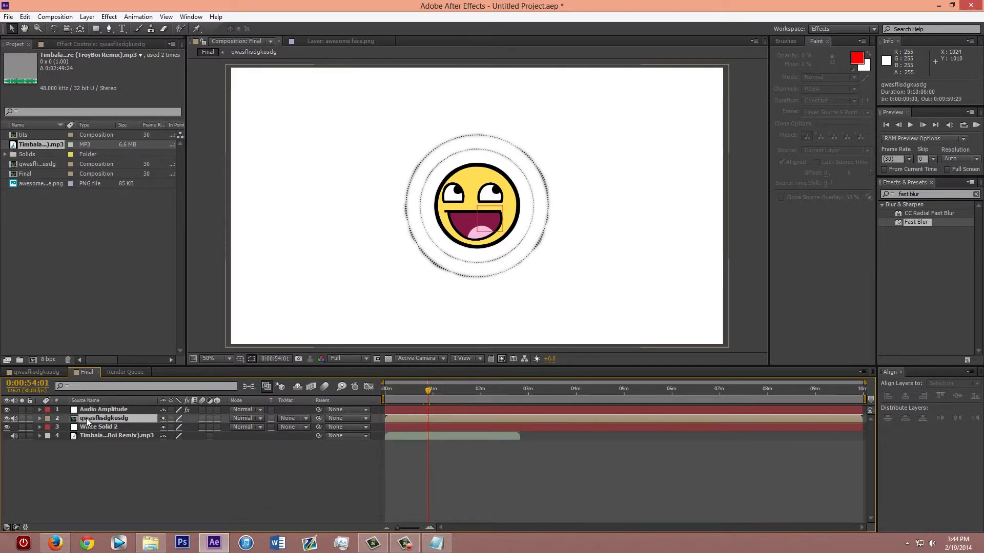
pyautogui.click(39, 418)
pyautogui.click(253, 472)
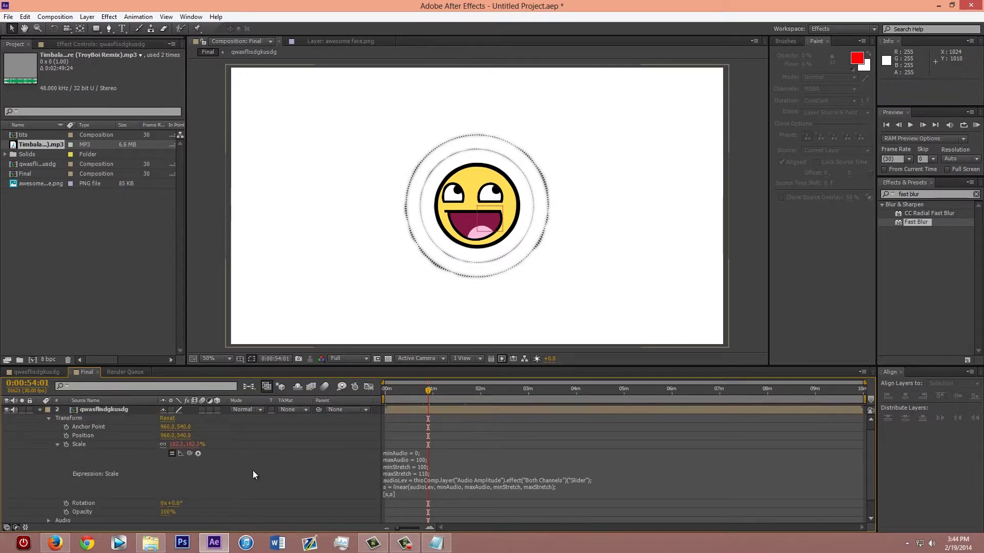
pyautogui.click(388, 484)
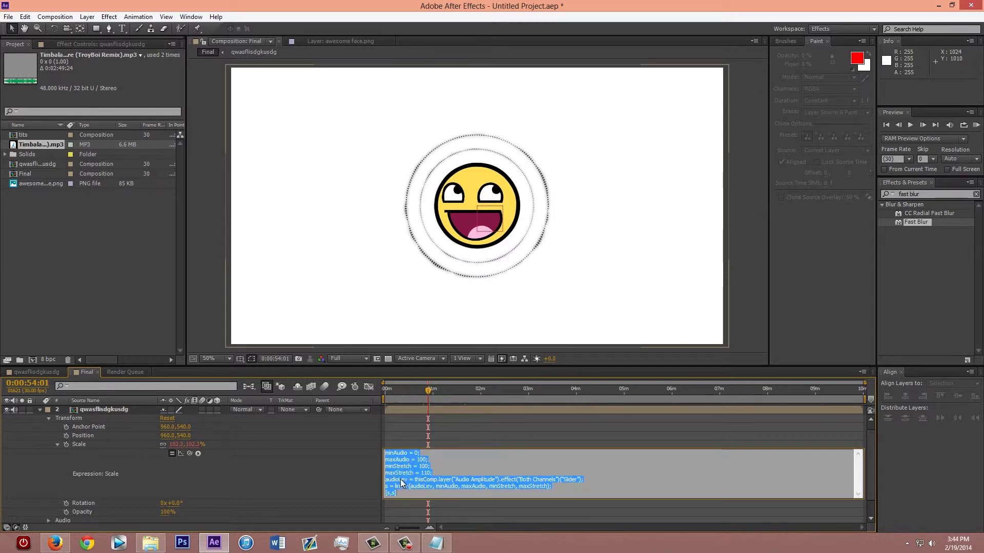
pyautogui.click(326, 465)
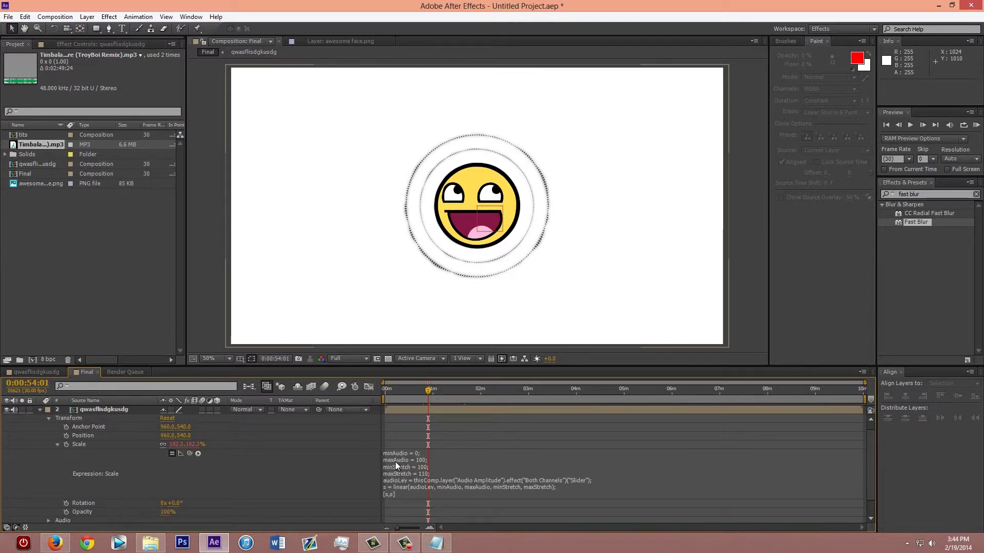
pyautogui.click(418, 473)
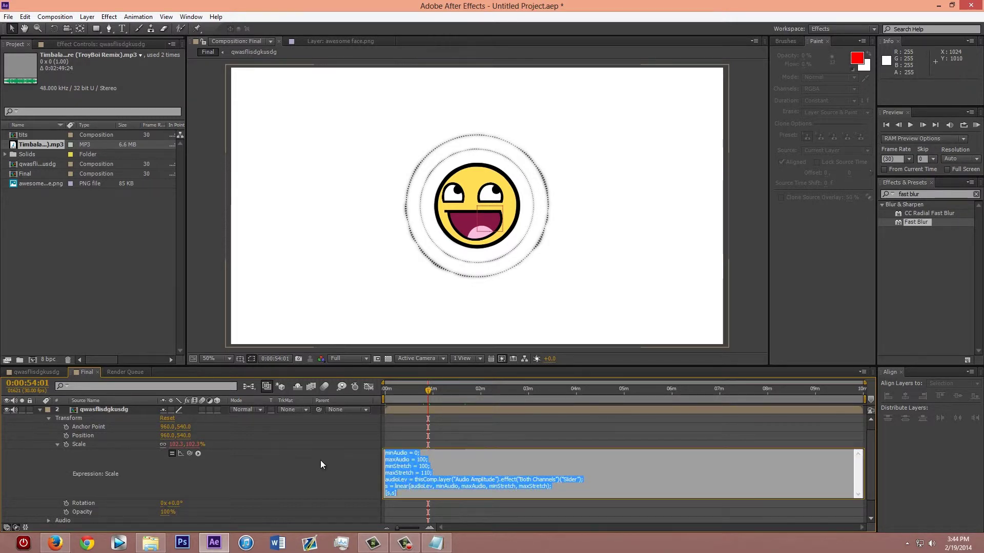
pyautogui.click(321, 462)
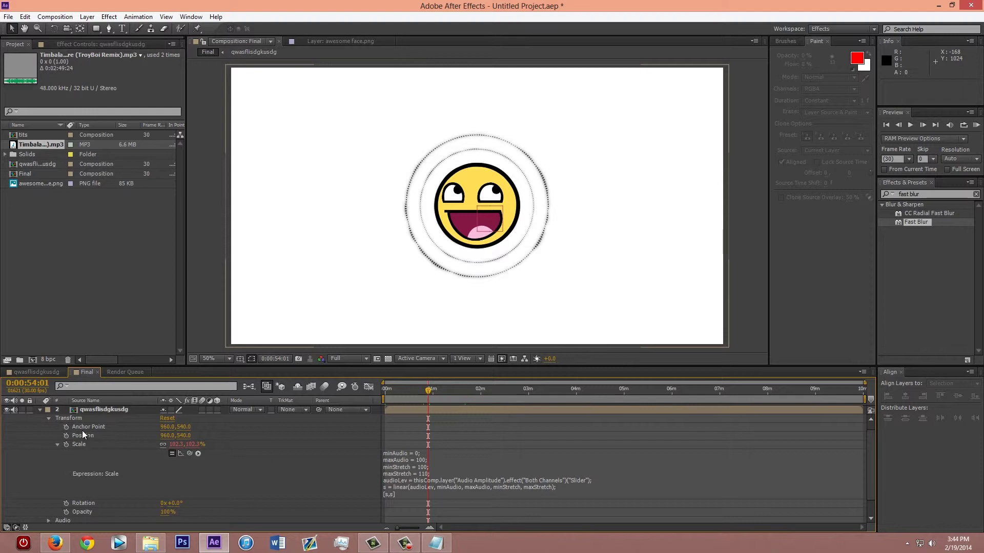
pyautogui.click(40, 409)
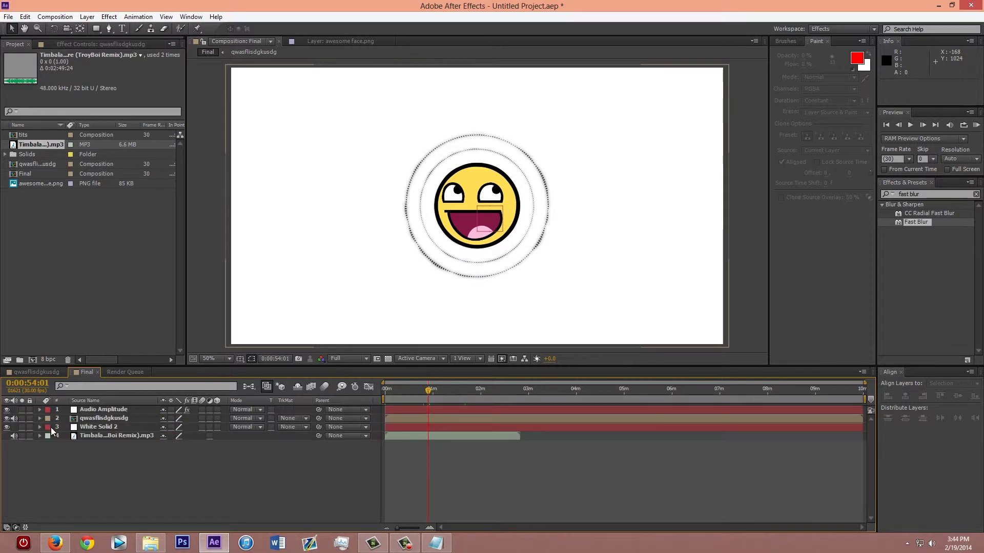
# Reveal the Scale expression of the qwasflisdgkusdg layer and convert it to keyframes with the Keyframe Assistant
pyautogui.click(96, 419)
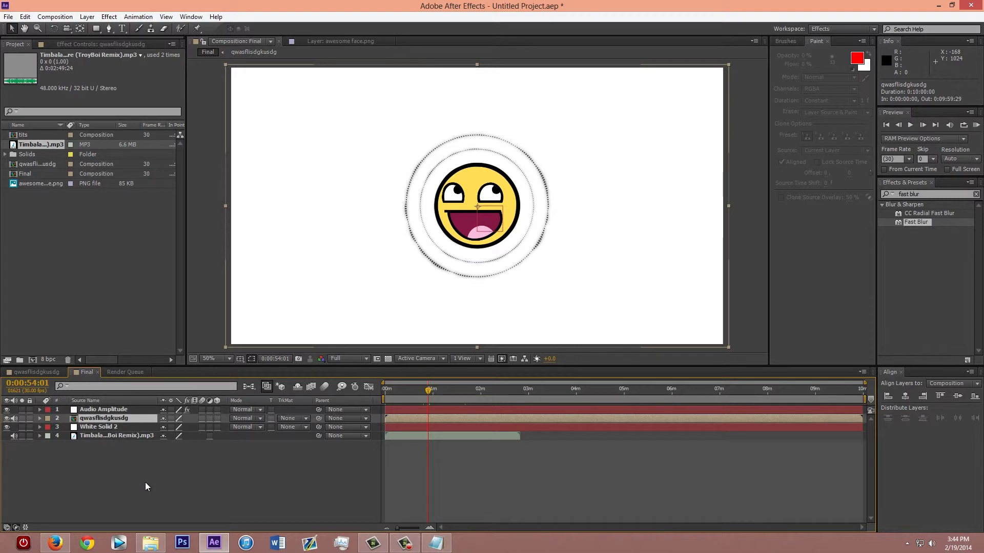
pyautogui.press('e')
pyautogui.press('e')
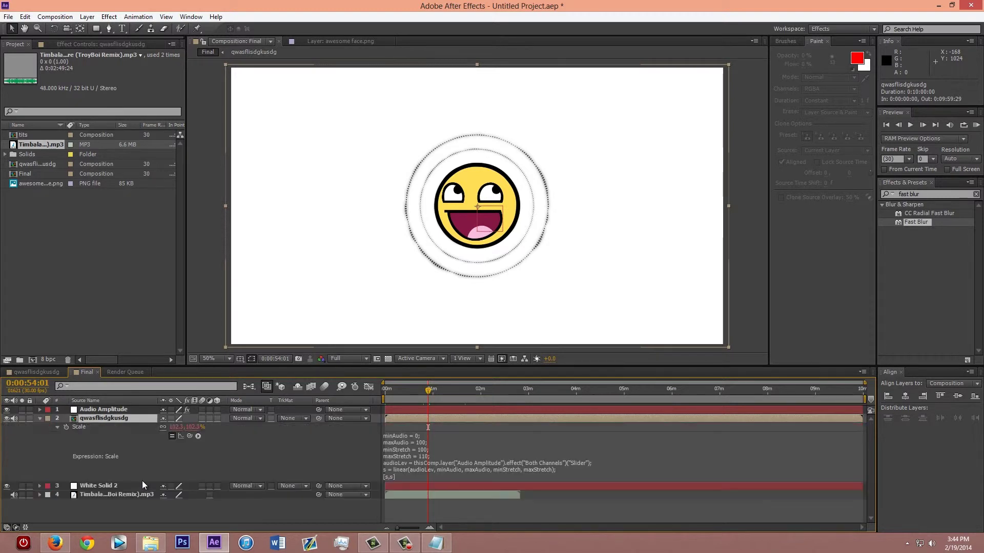
pyautogui.click(79, 429)
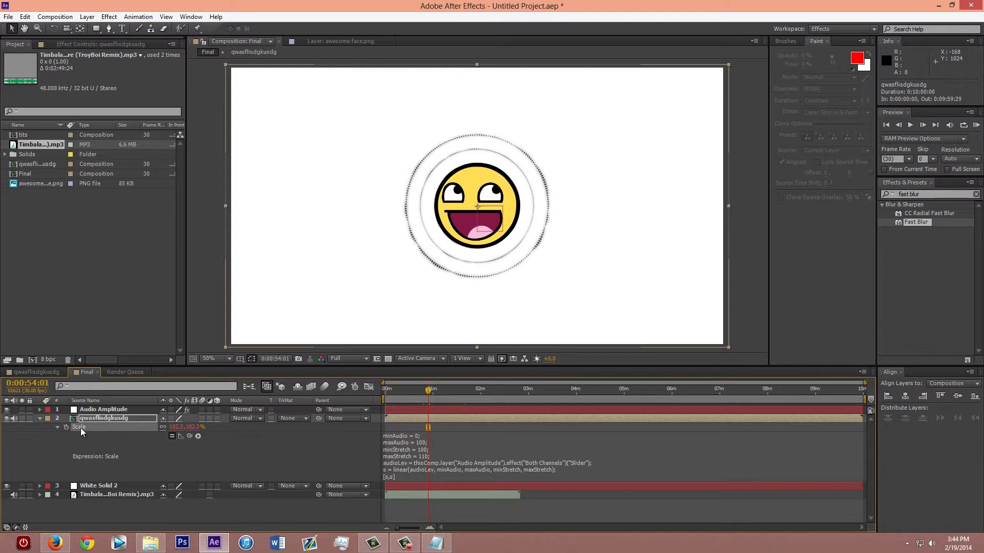
pyautogui.click(148, 21)
pyautogui.moveTo(264, 123)
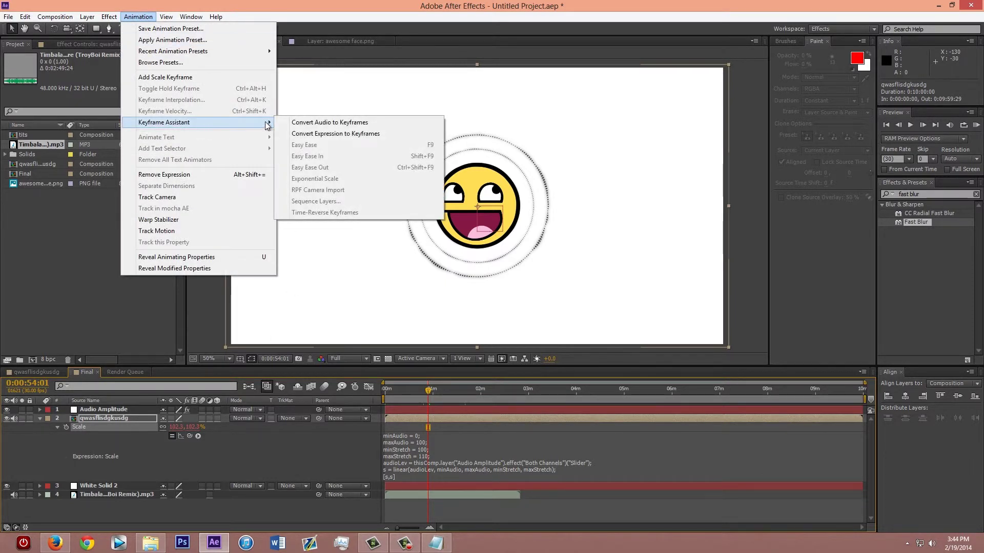
pyautogui.click(326, 134)
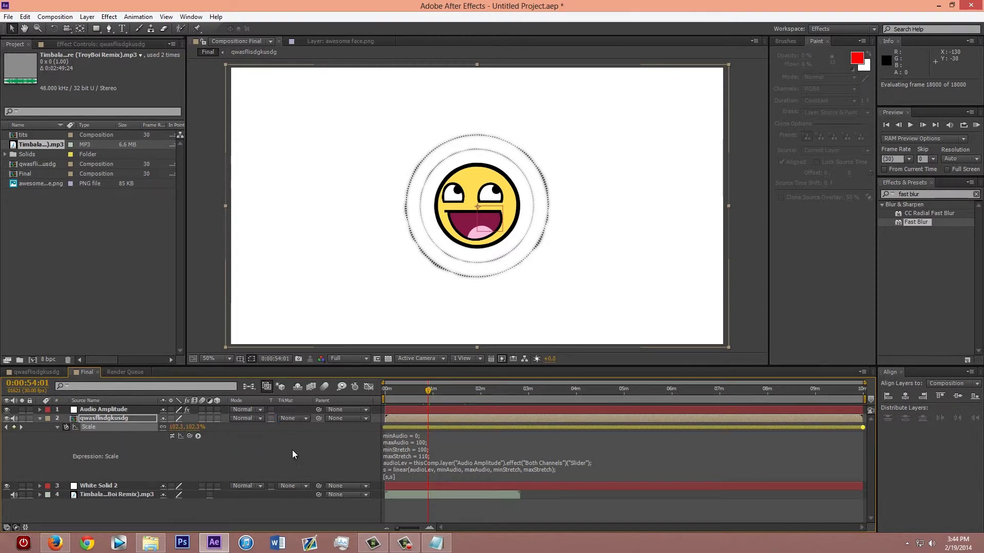
# Delete the expression text from the qwasflisdgkusdg layer's Scale, keeping the converted keyframes
pyautogui.click(422, 470)
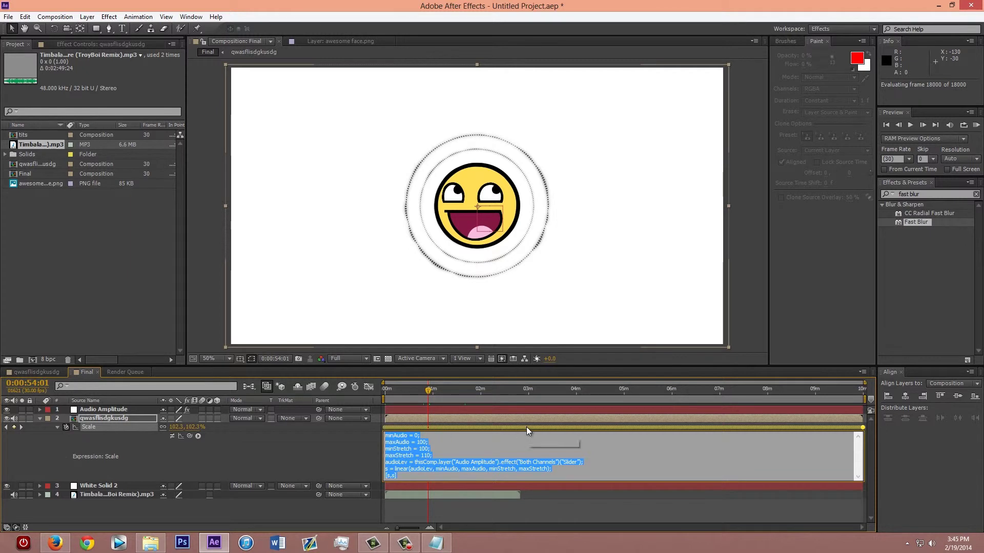
pyautogui.press('BackSpace')
pyautogui.click(339, 433)
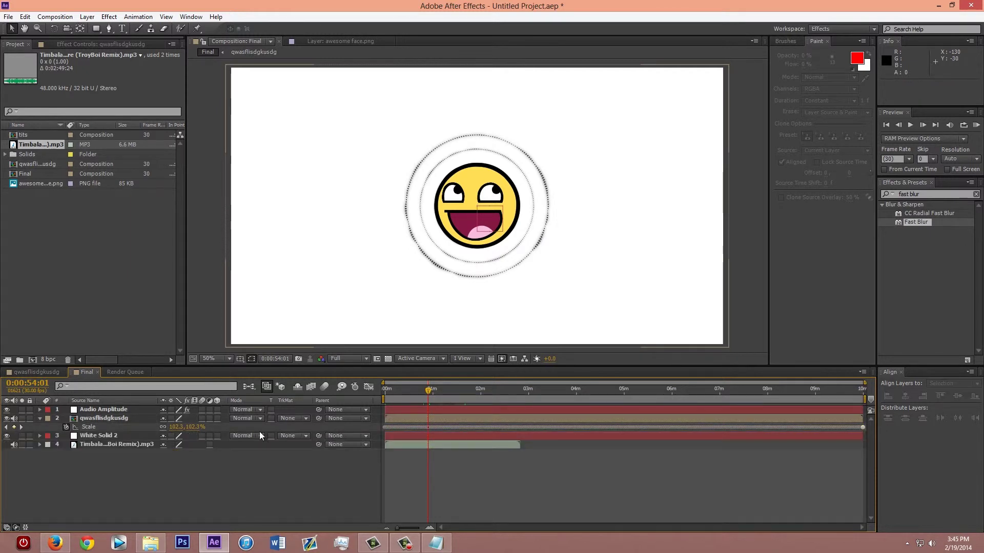
# Collapse the qwasflisdgkusdg layer and preview the keyframed pulse at several times between about 0:00:48 and 0:01:34
pyautogui.click(445, 390)
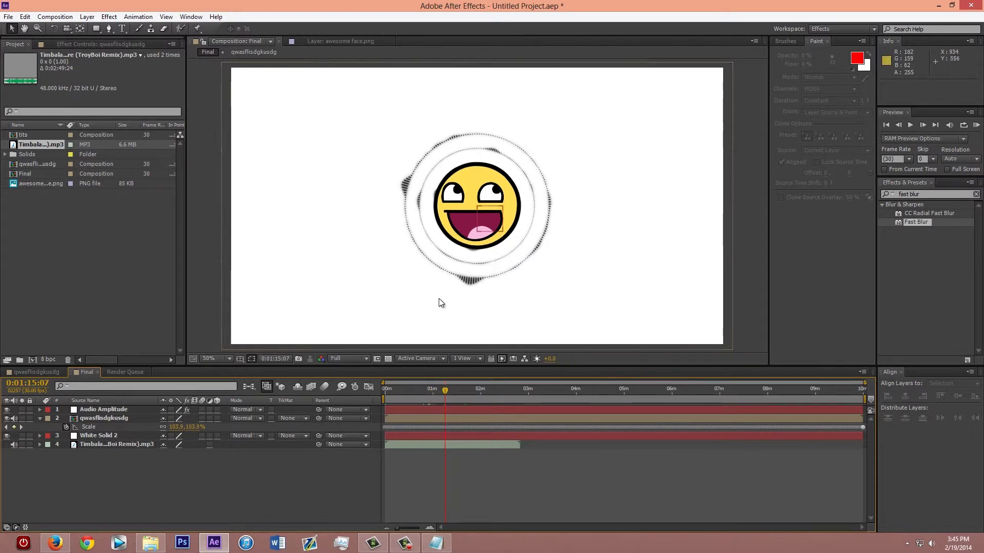
pyautogui.click(40, 418)
pyautogui.click(460, 390)
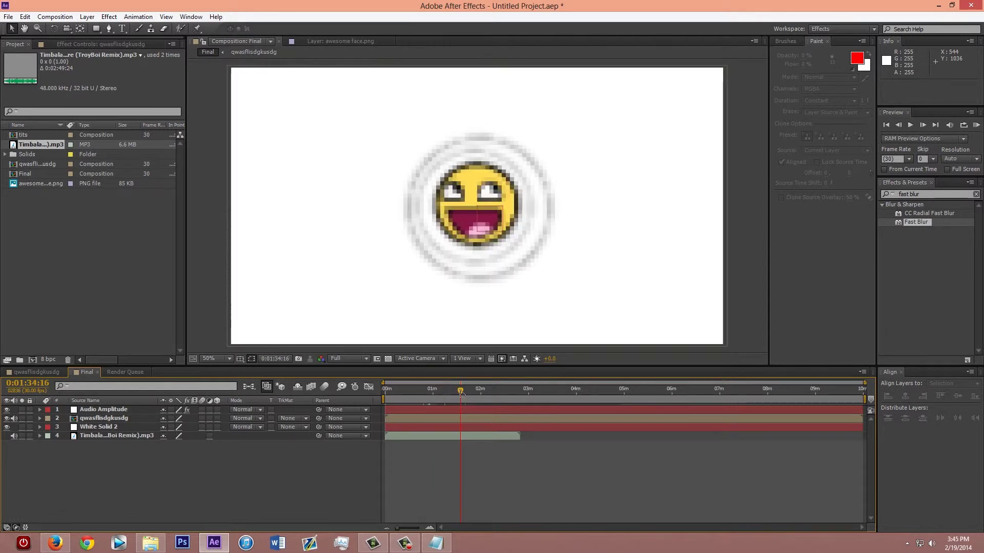
pyautogui.click(432, 392)
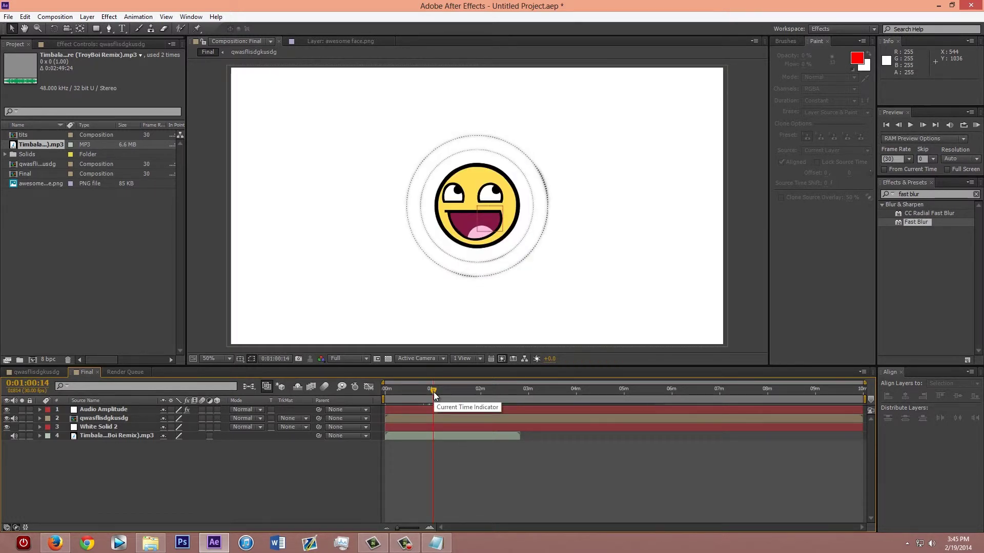
pyautogui.click(423, 390)
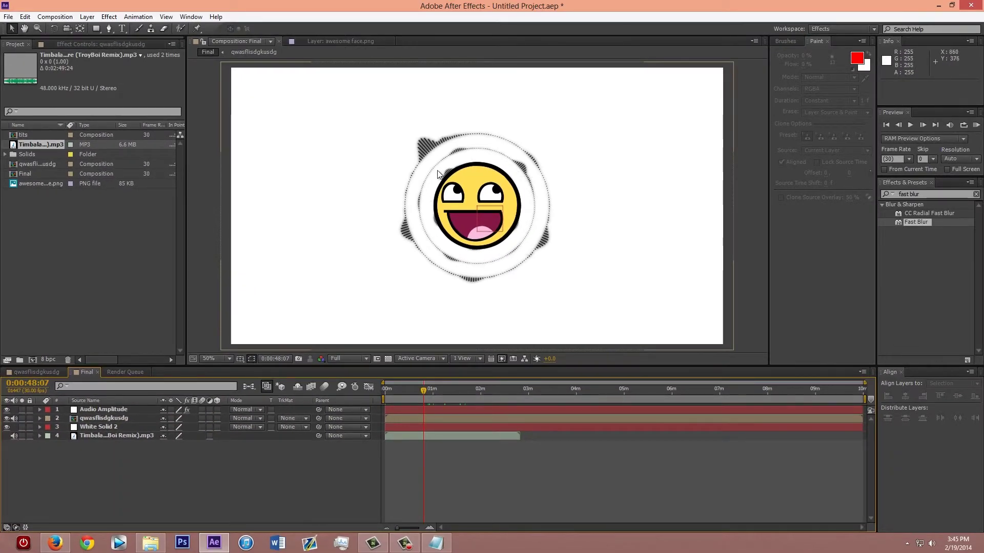
pyautogui.moveTo(418, 223)
pyautogui.mouseDown()
pyautogui.moveTo(405, 216)
pyautogui.moveTo(417, 224)
pyautogui.mouseUp()
pyautogui.hotkey('ctrl', 'z')
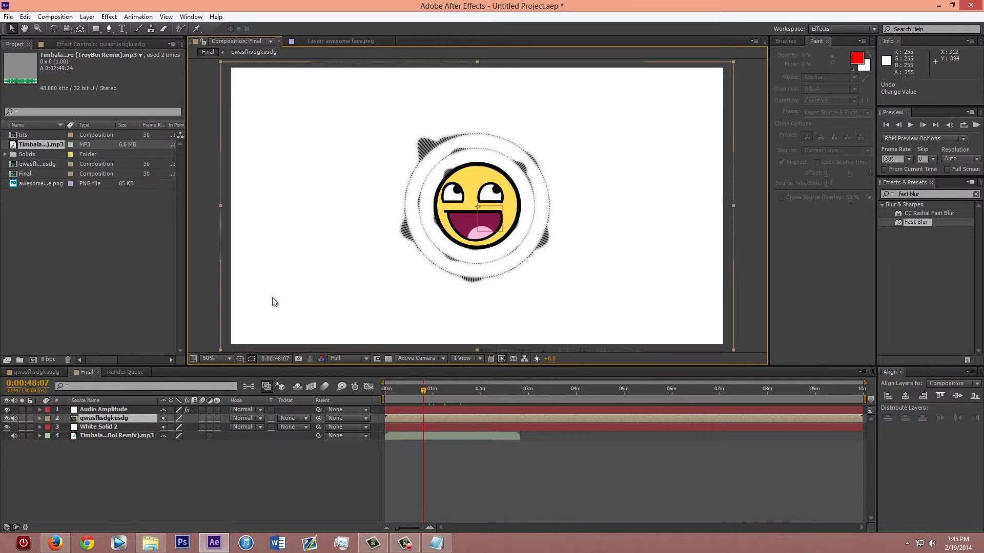
pyautogui.click(204, 301)
pyautogui.click(224, 476)
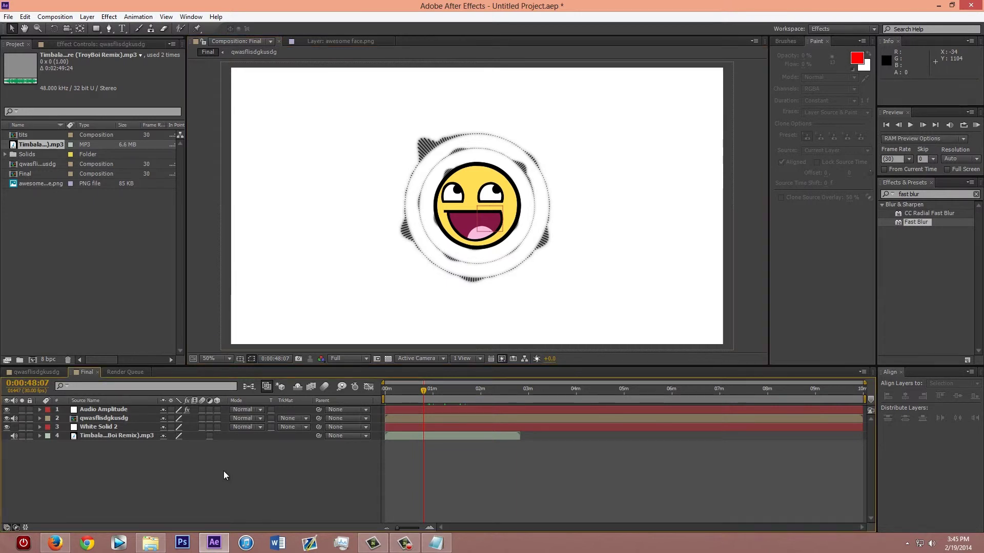
# Preview the Final composition at 0:00:13:15
pyautogui.click(395, 390)
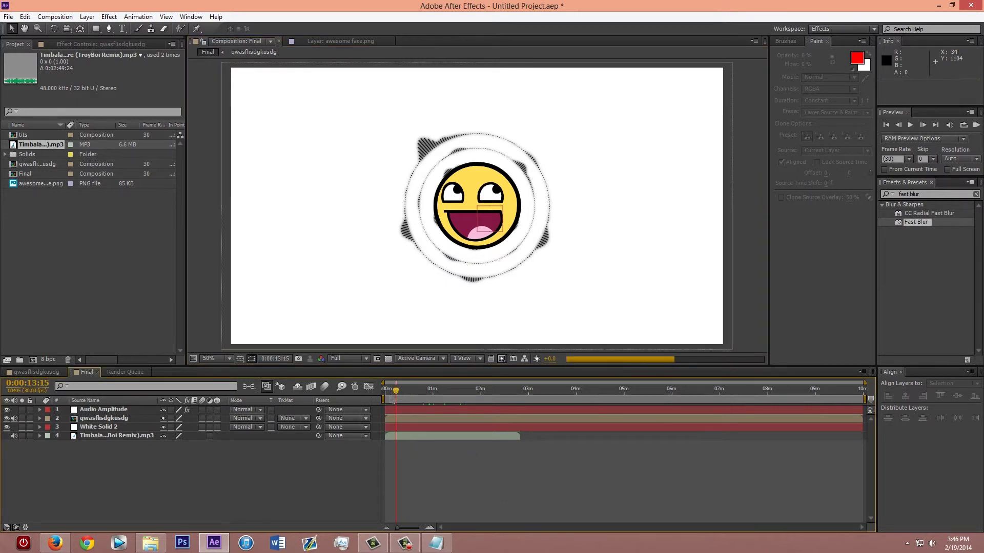